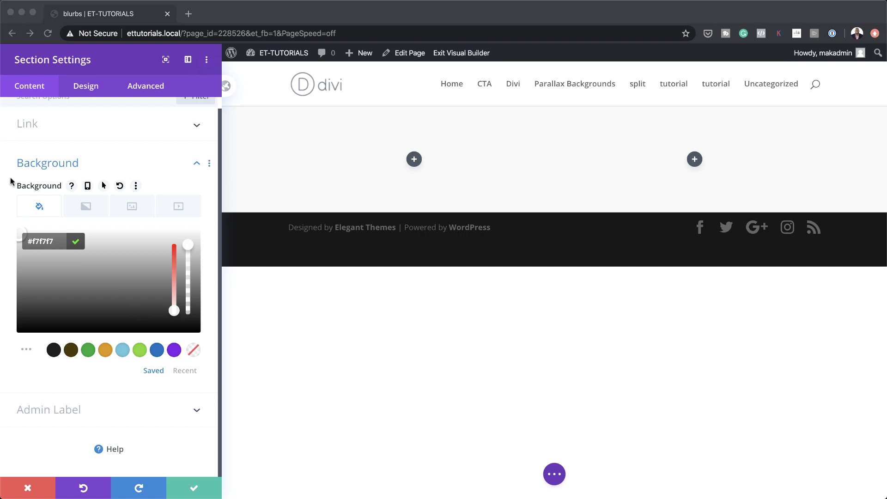
Set the section's top and bottom padding to 120px and save the section settings
left_click(87, 87)
left_click(88, 87)
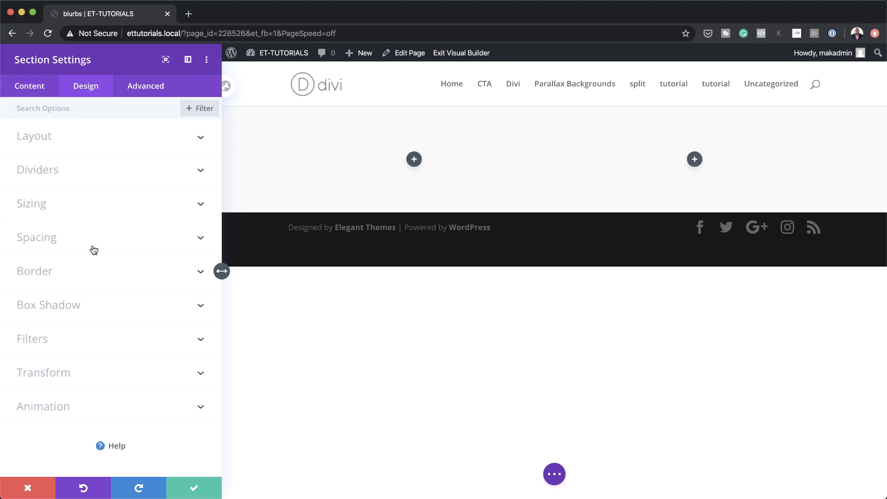
left_click(67, 242)
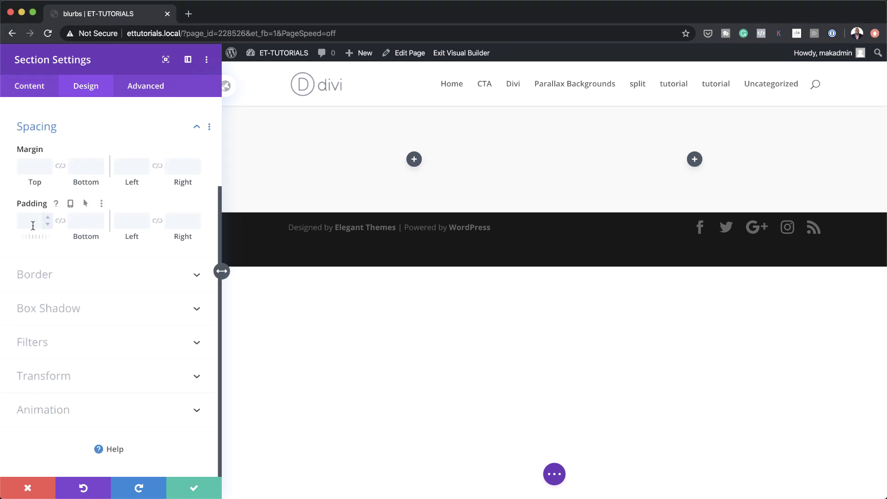
left_click(29, 222)
type("120px")
left_click(60, 221)
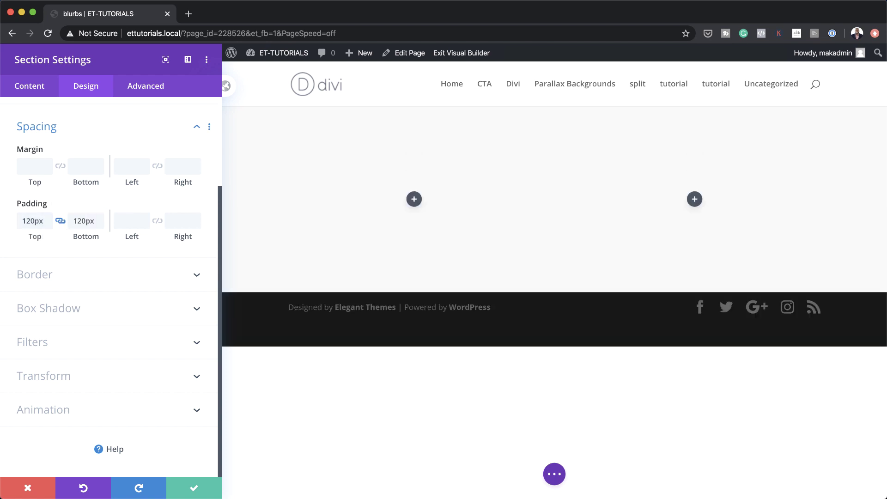
left_click(193, 491)
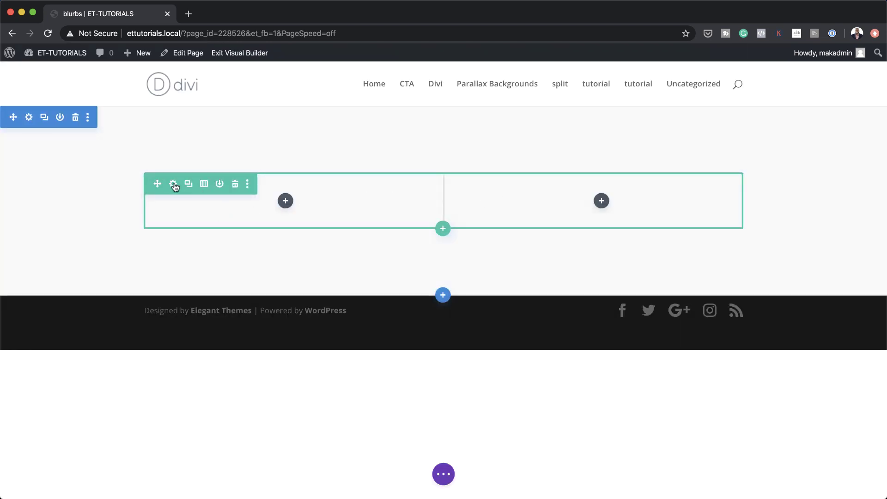
Set both the width and the max width of the two-column row to 100%
left_click(174, 184)
left_click(88, 89)
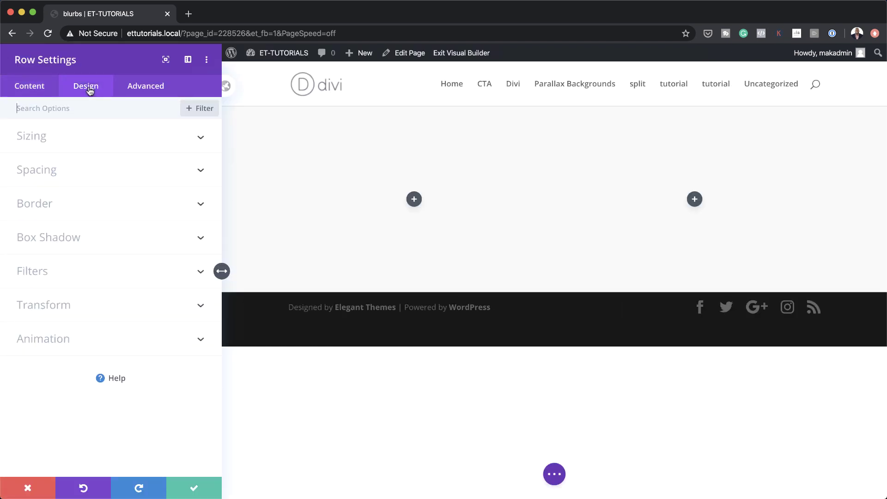
left_click(76, 137)
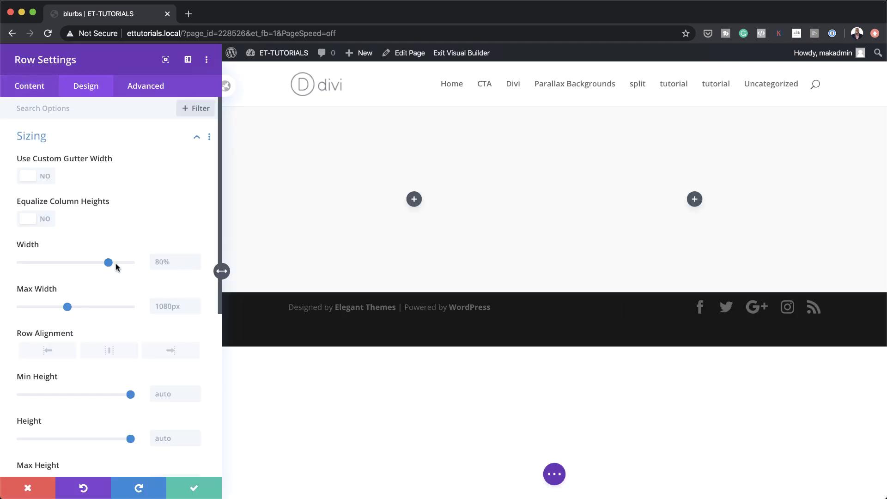
left_click_drag(110, 264, 157, 270)
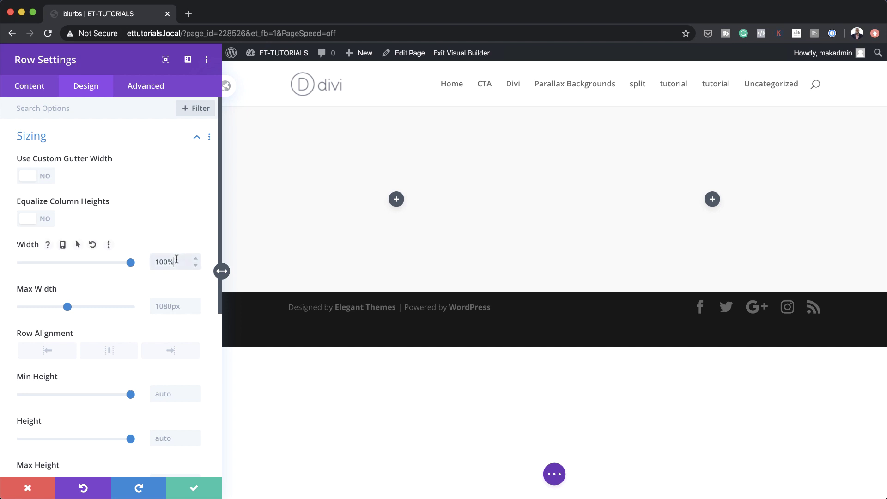
double_click(176, 260)
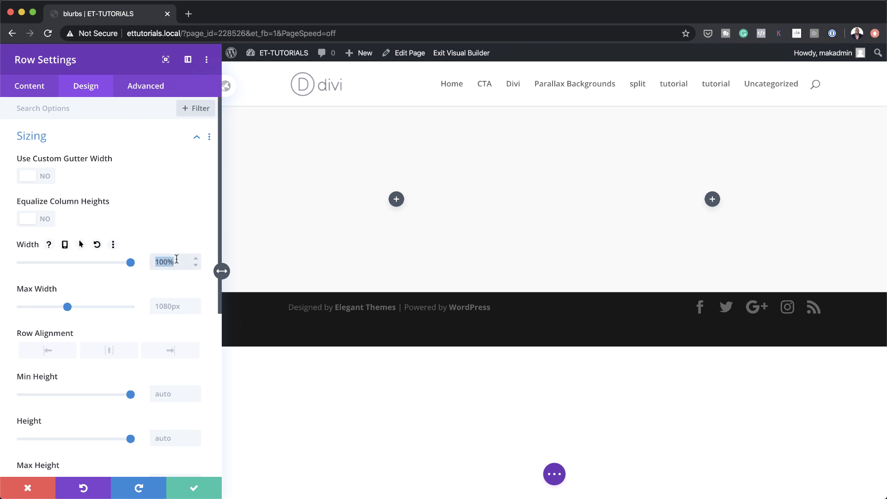
left_click(170, 303)
type("100%")
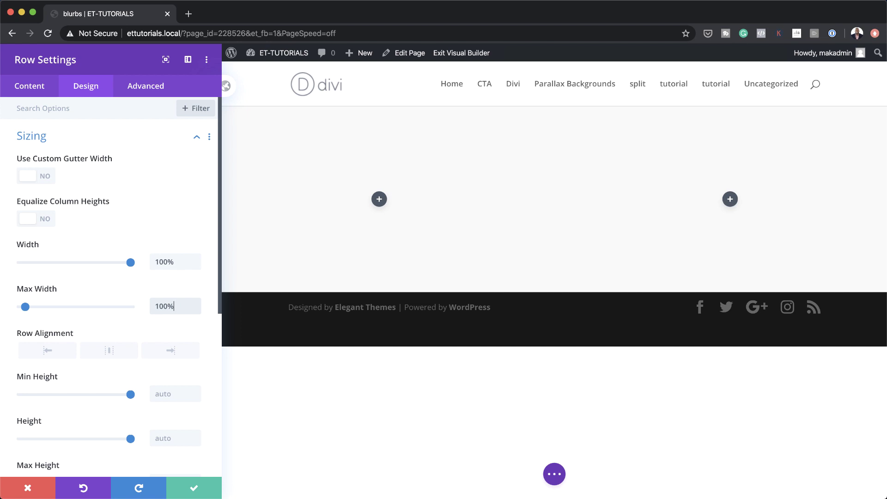
Set the row's padding to 8vw top, 15vw bottom, and linked 12vw left and right
scroll(115, 303, "down", 5)
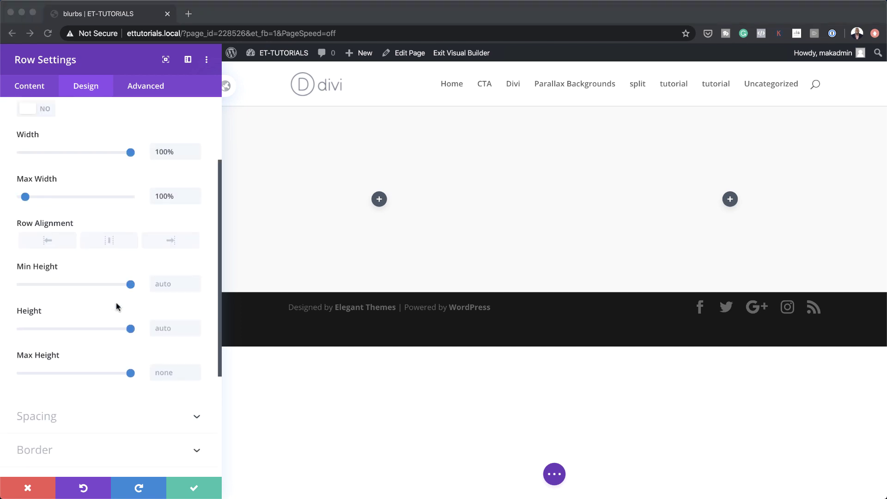
left_click(28, 350)
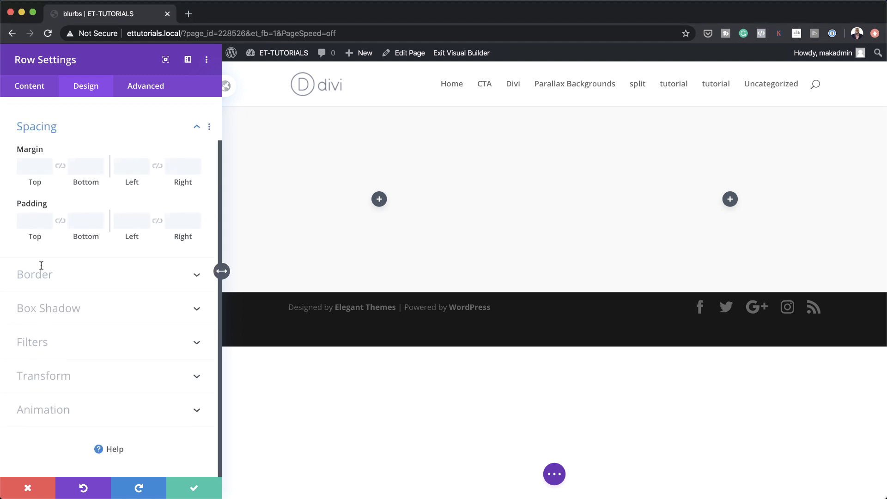
left_click(33, 221)
type("8vw")
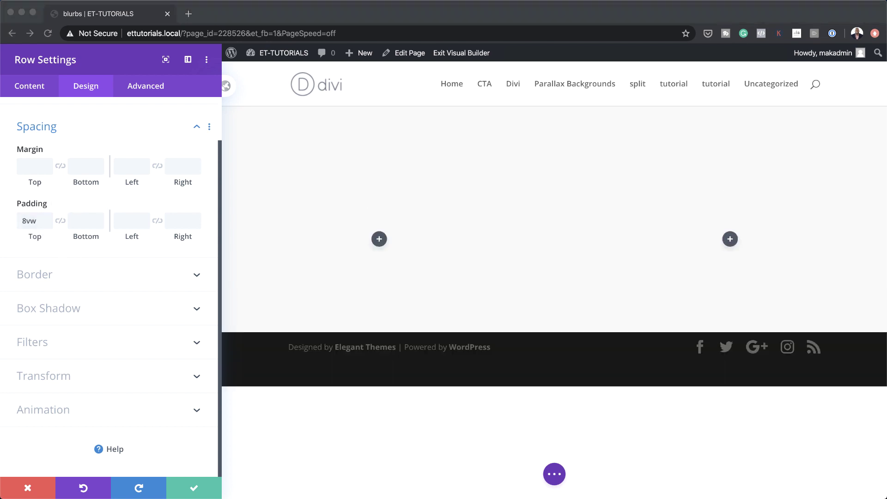
left_click(85, 219)
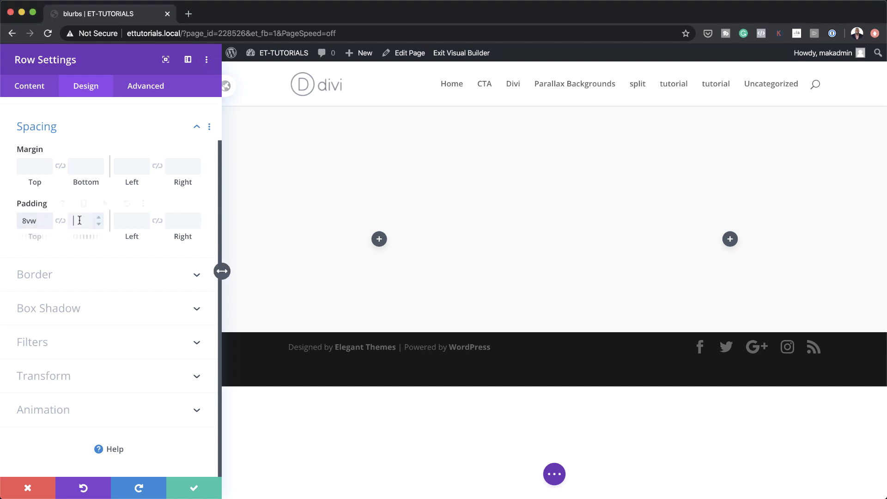
type("15vw")
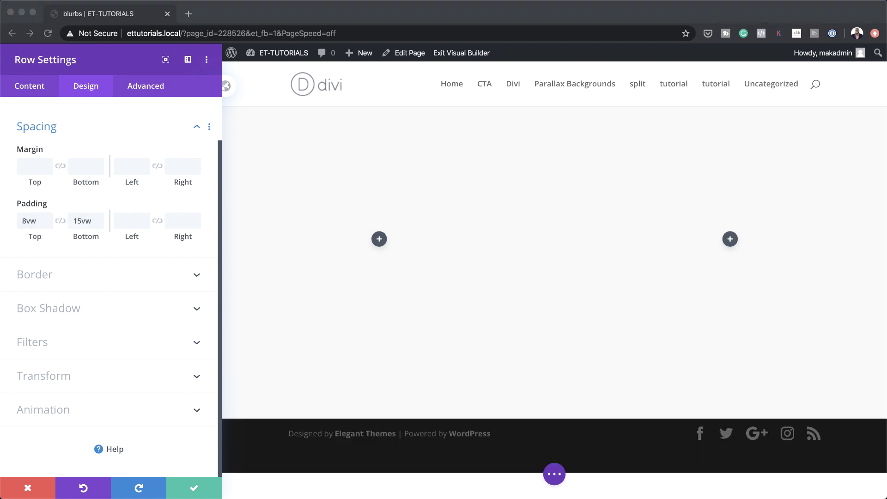
left_click(125, 220)
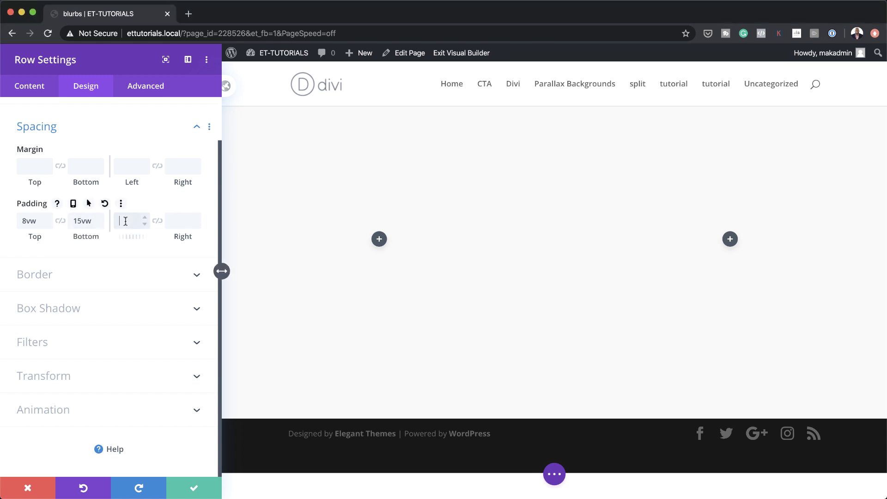
type("15vw")
left_click(157, 222)
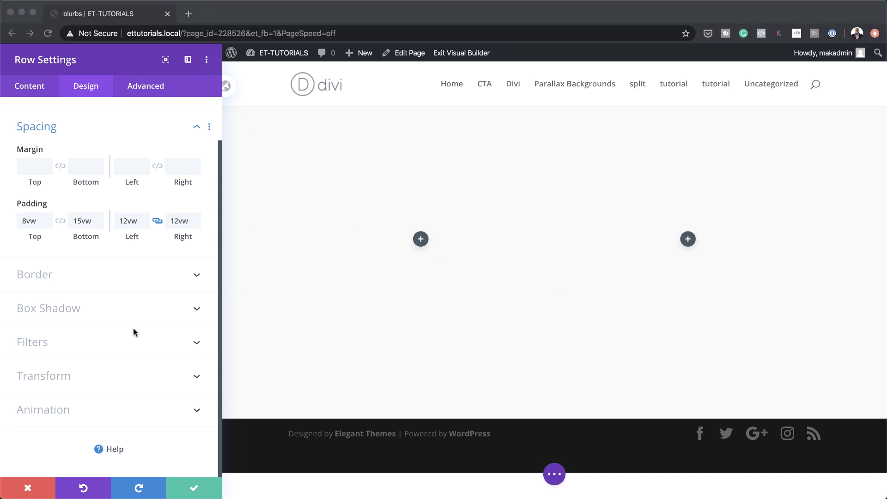
Add a white #ffffff background color to the row's first column
left_click(26, 83)
left_click(27, 86)
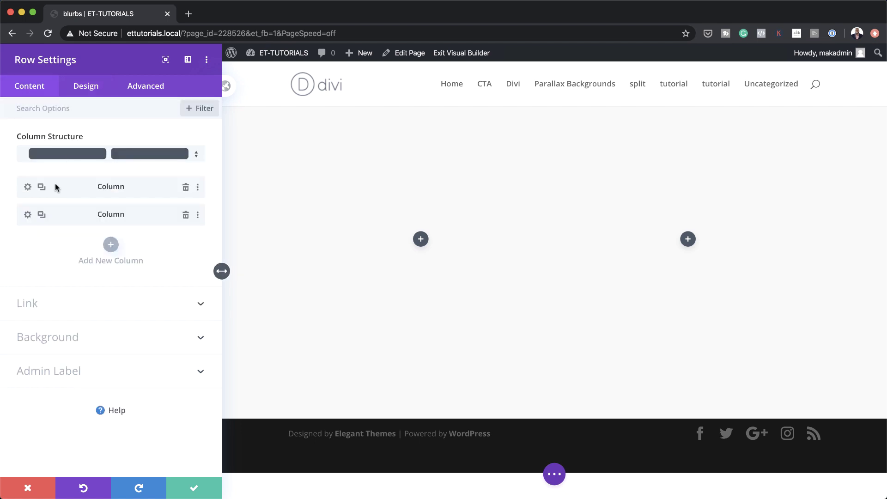
left_click(28, 188)
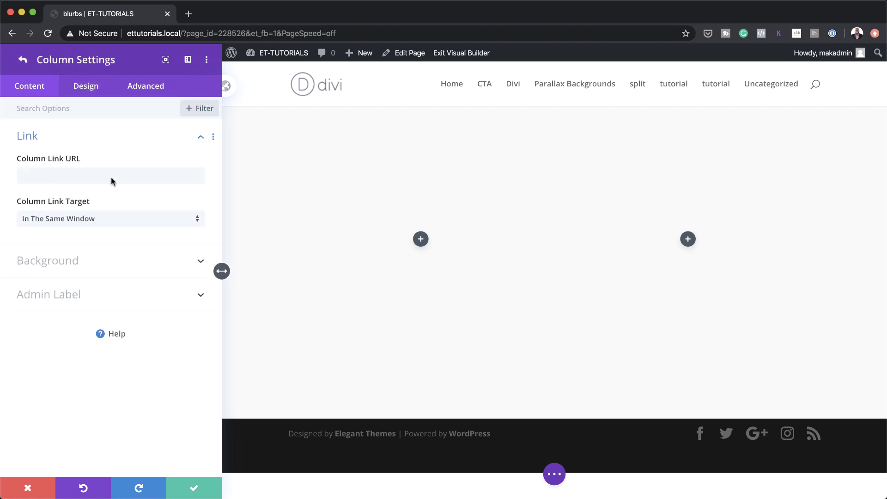
left_click(75, 261)
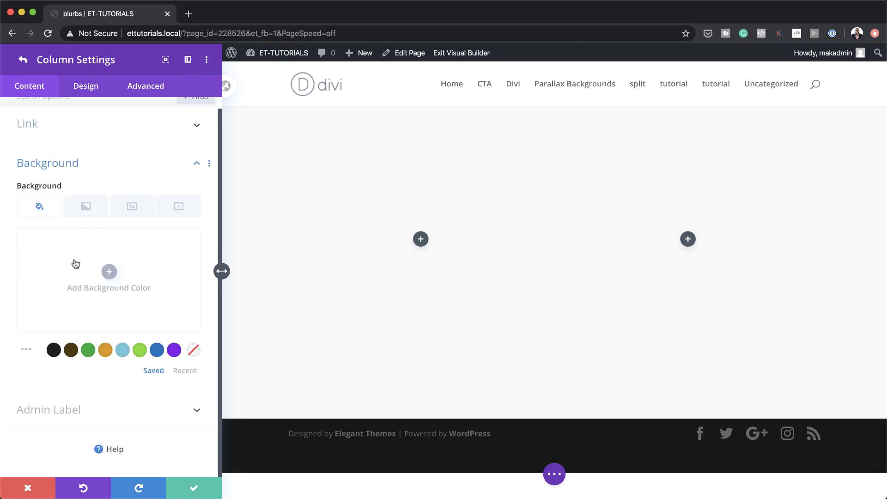
left_click(108, 271)
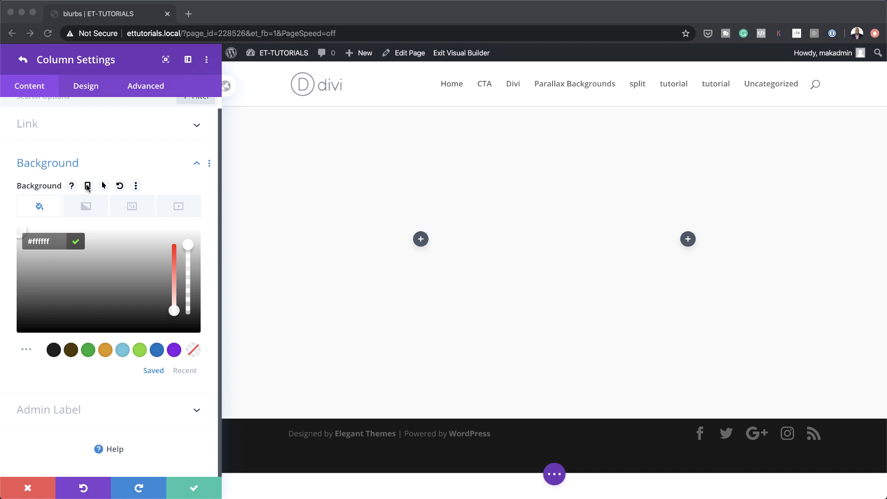
Set the first column's rounded corners to 2px on all four corners
left_click(89, 90)
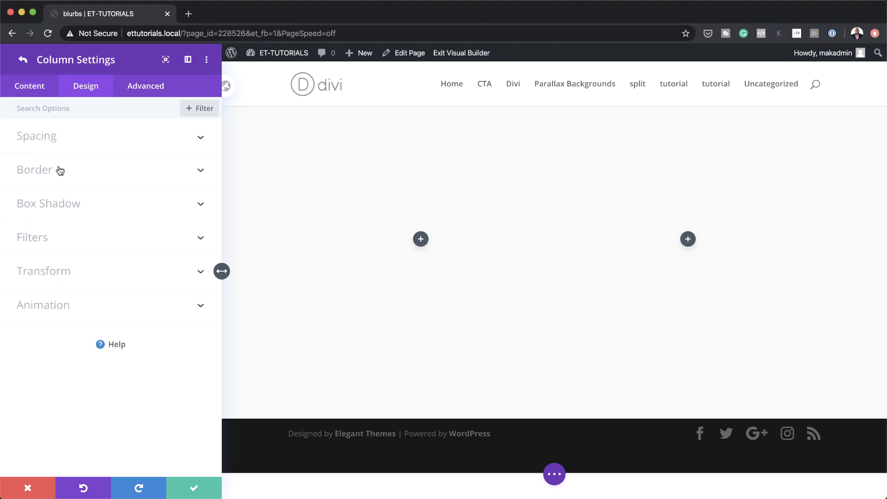
left_click(45, 172)
left_click(43, 168)
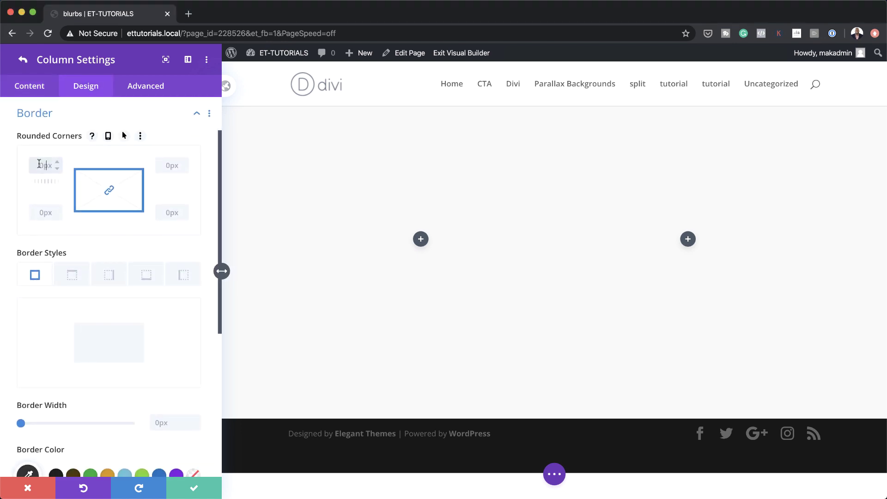
type("2px")
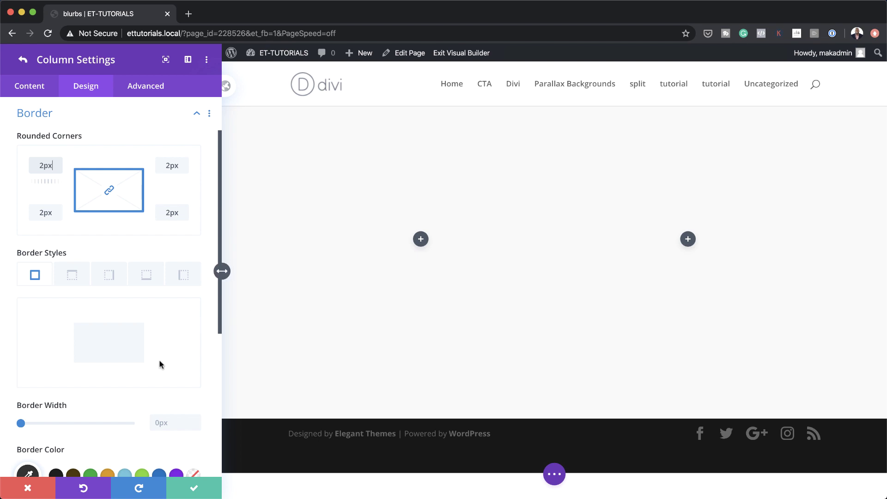
Apply the first box shadow preset to the column and set its blur strength to 47px
scroll(160, 363, "down", 5)
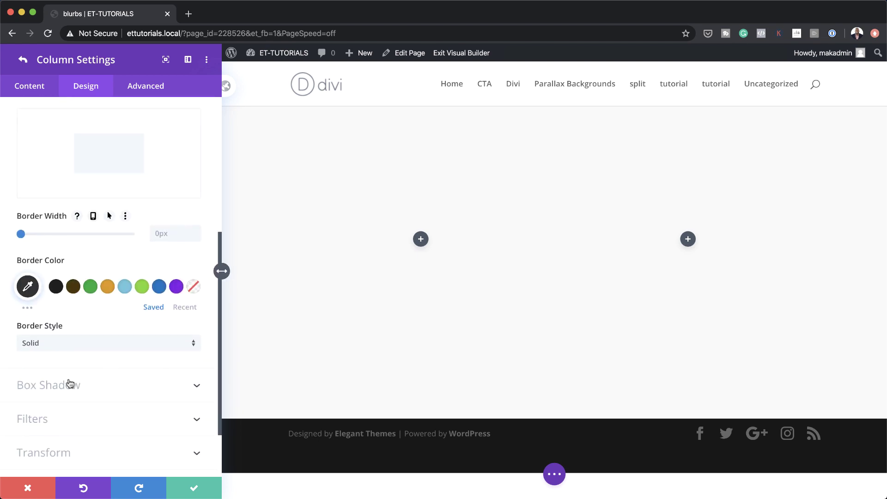
left_click(65, 386)
left_click(82, 252)
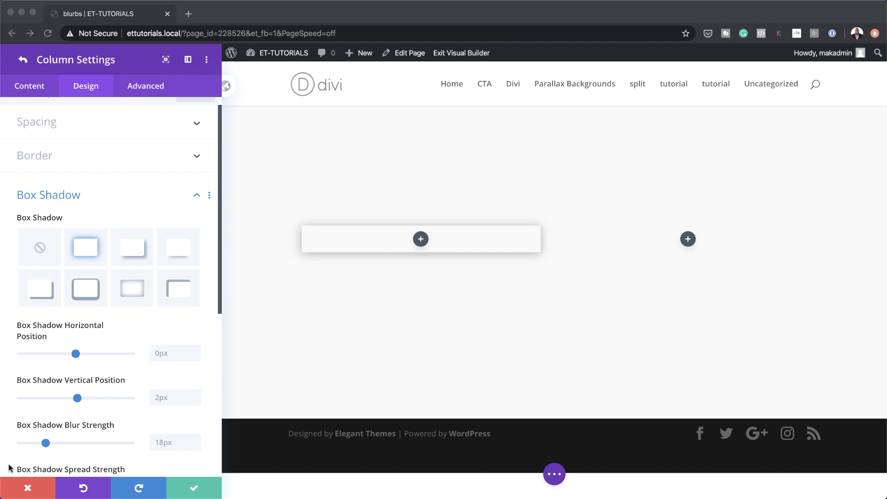
scroll(88, 422, "down", 1)
left_click(170, 428)
type("47")
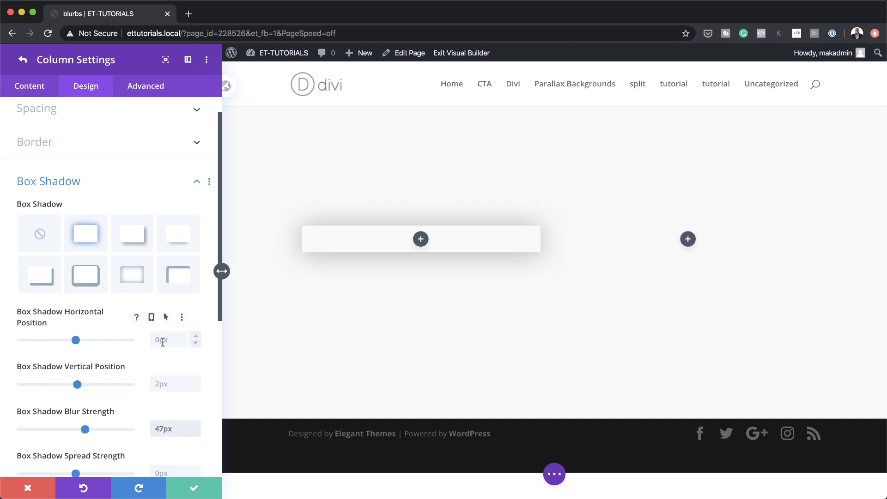
Change the column's rounded corners to 2vw on all four corners and save the column and row settings
scroll(163, 343, "up", 2)
left_click(121, 170)
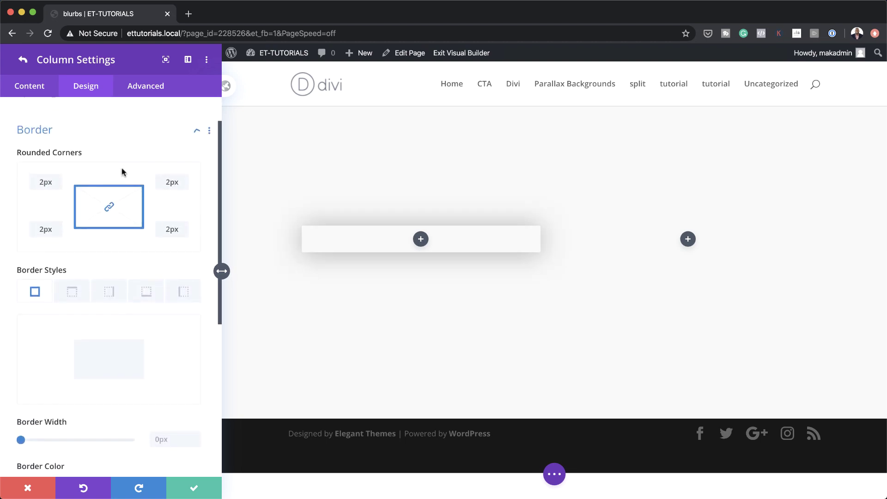
left_click_drag(44, 166, 57, 170)
type("vw")
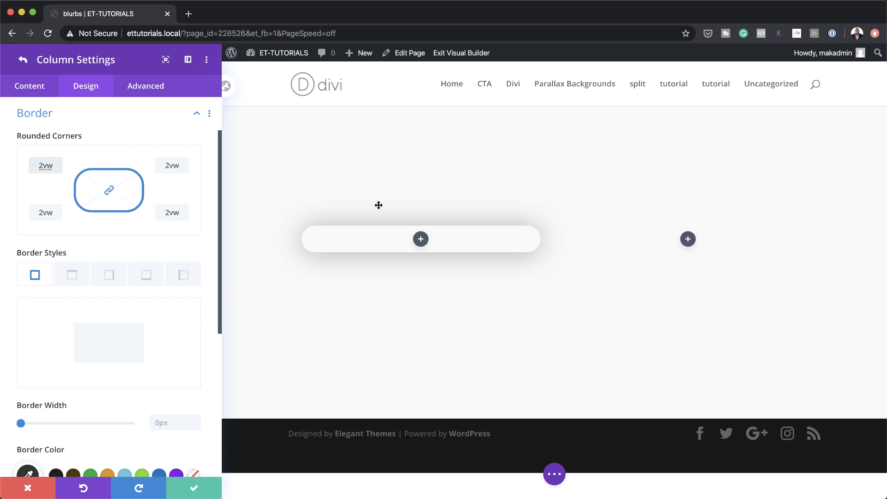
left_click(201, 489)
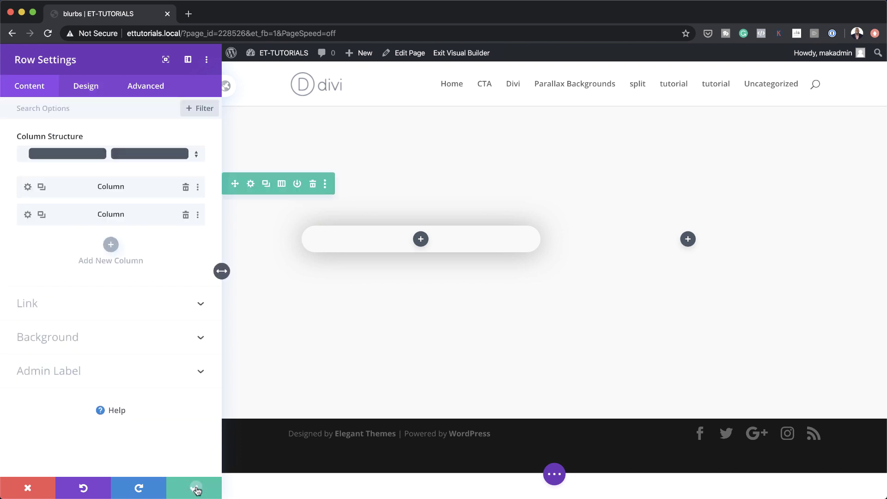
left_click(198, 488)
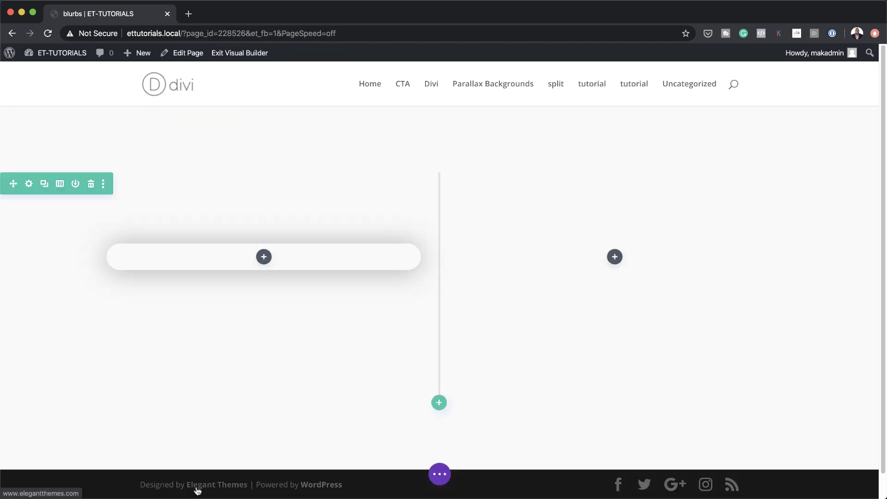
Duplicate the two-column row and expand the page-level builder controls
left_click(45, 185)
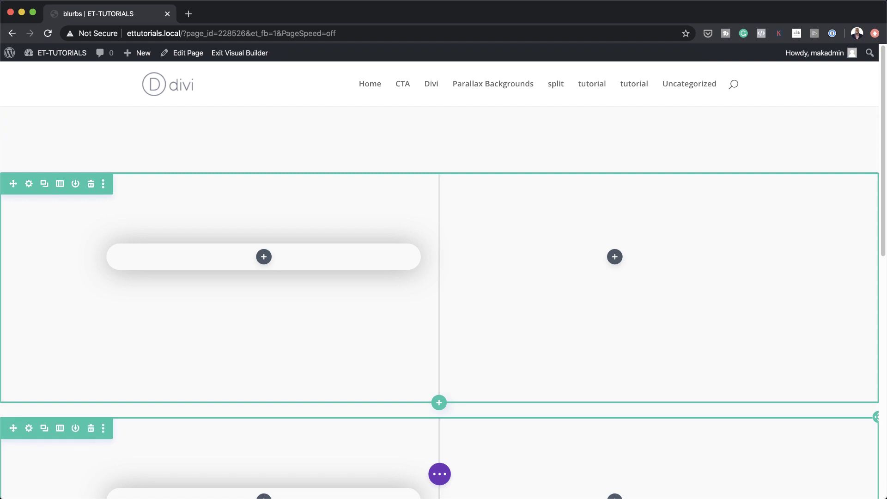
left_click(439, 474)
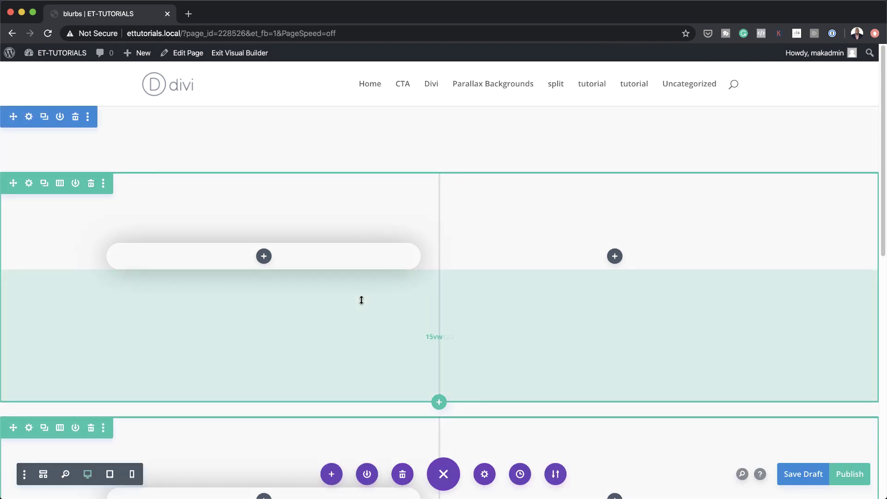
Insert a Blurb module into the first column of the first row
left_click(264, 256)
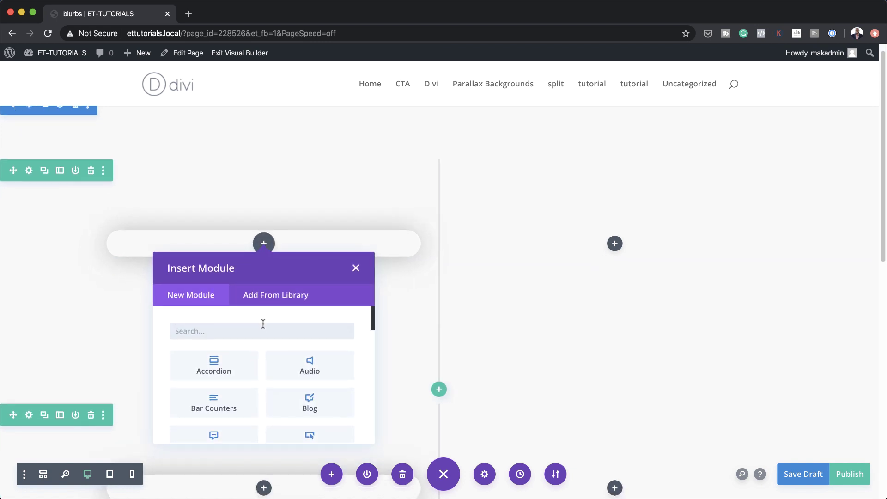
type("blu")
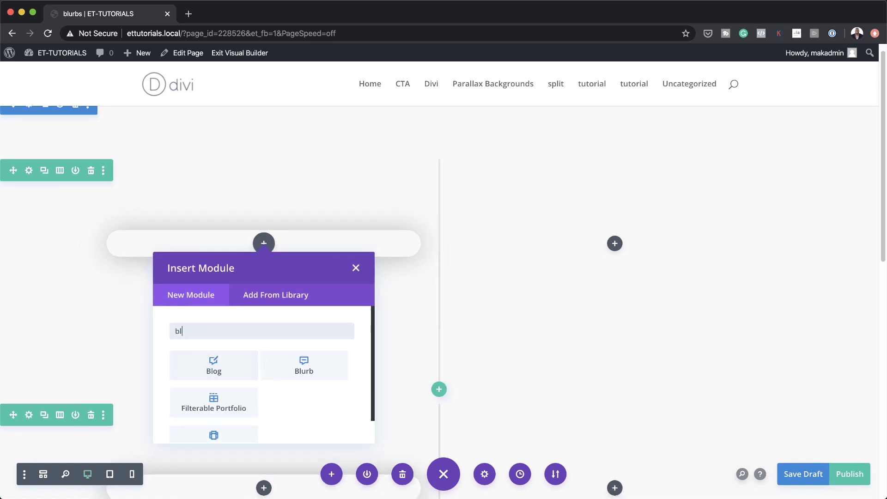
left_click(230, 363)
Clear the Blurb's placeholder body text and title
left_click_drag(118, 359, 25, 295)
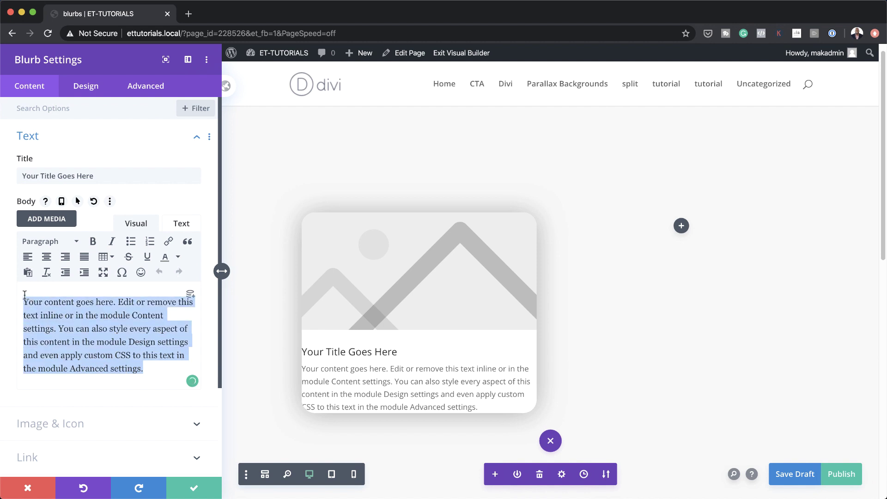
key("BackSpace")
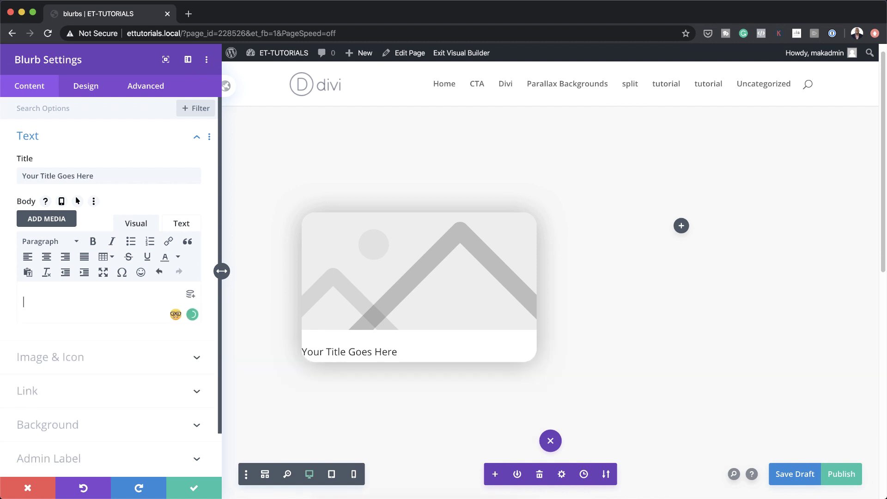
triple_click(141, 178)
key("BackSpace")
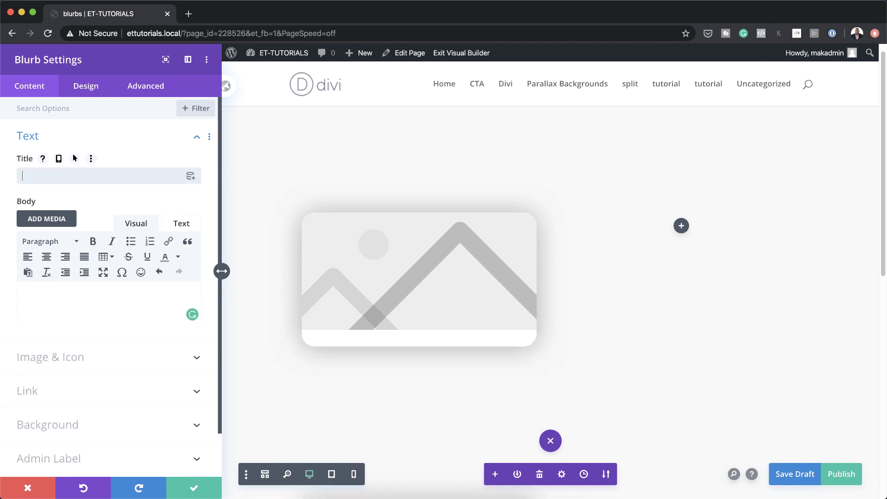
Enable an icon instead of the image for the Blurb and choose the chain link icon
left_click(95, 365)
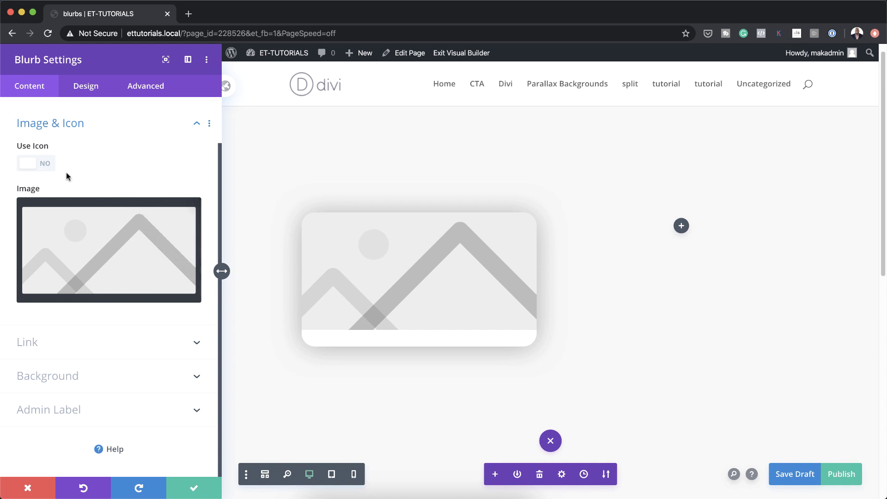
left_click(45, 165)
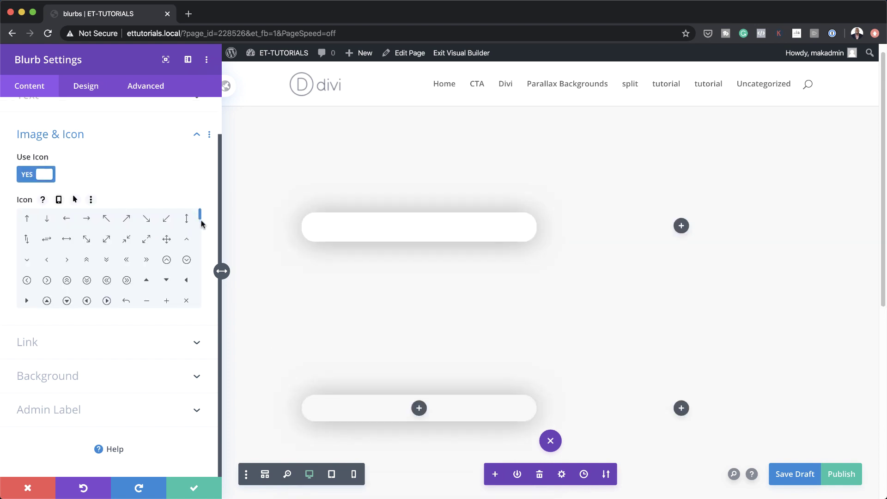
left_click_drag(199, 215, 200, 245)
left_click(46, 267)
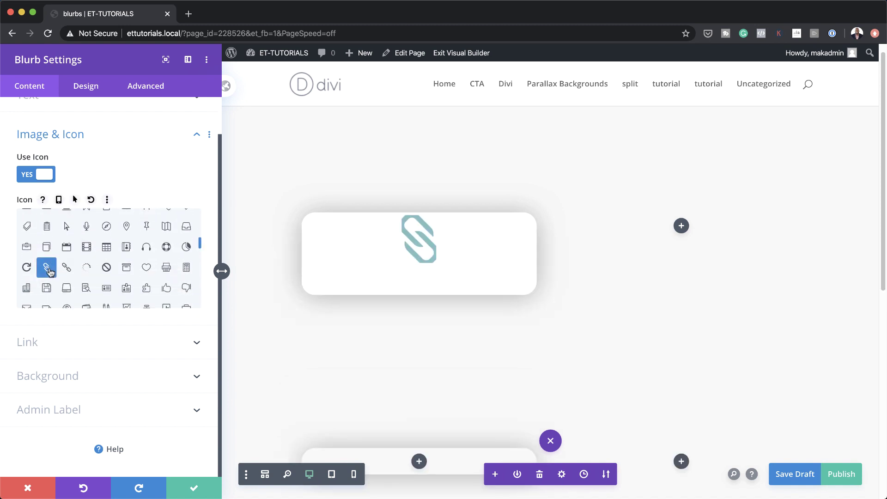
Give the Blurb module a black background color
left_click(63, 377)
left_click_drag(34, 322, 12, 339)
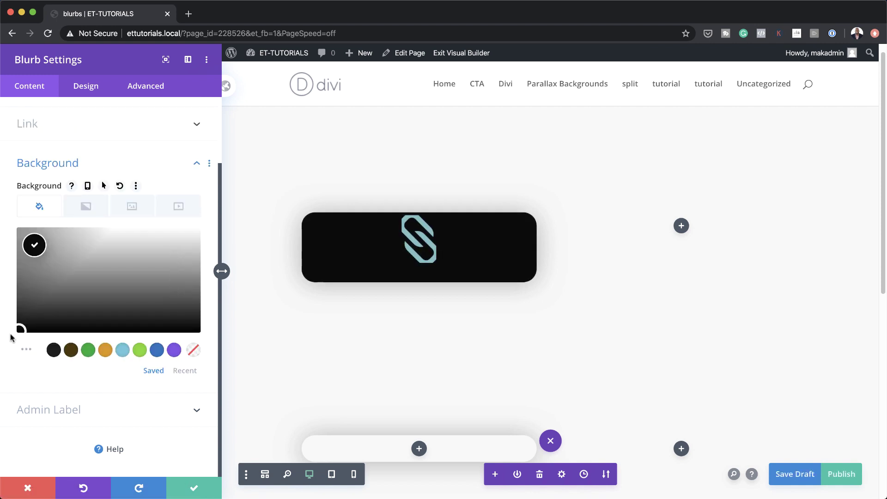
Set the Blurb's icon color to #edf000
left_click(85, 87)
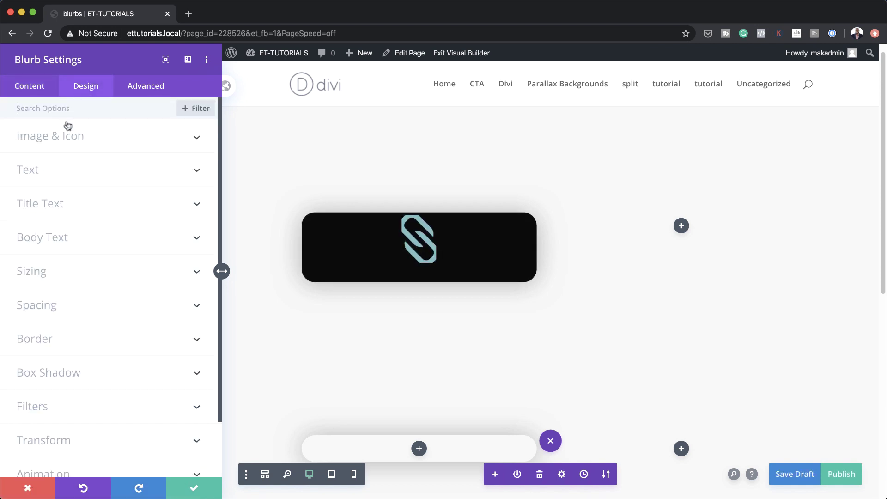
left_click(67, 137)
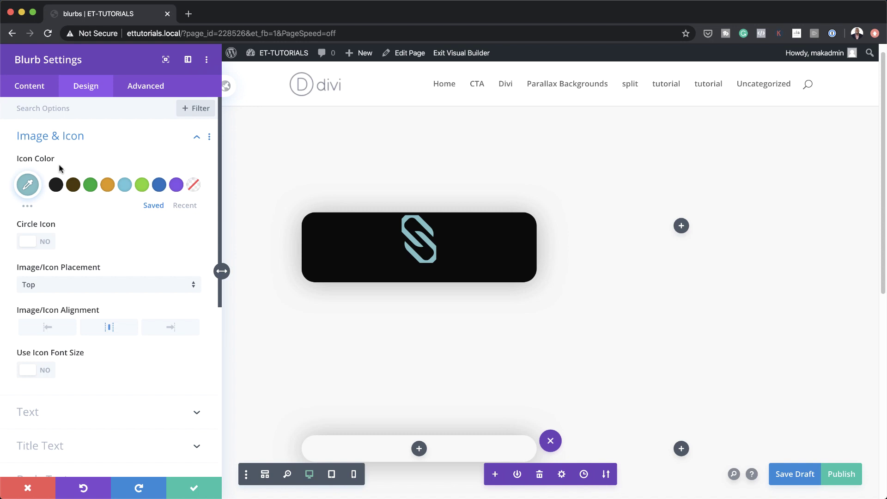
left_click(28, 186)
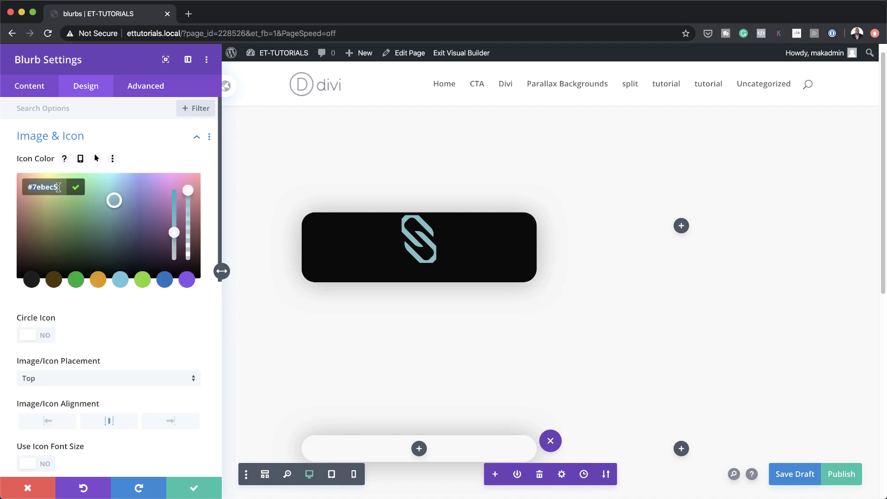
key("ctrl+a")
type("#edf000")
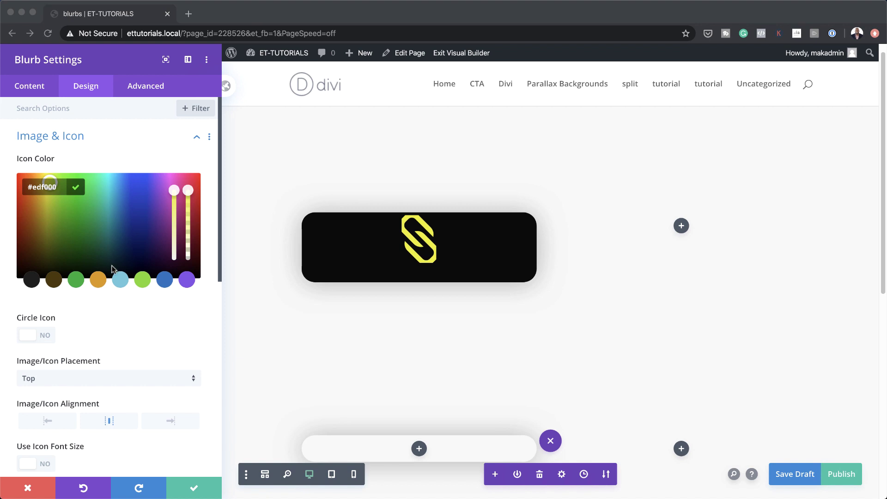
Enable a custom icon font size for the Blurb and set it to 3vw
scroll(136, 332, "down", 5)
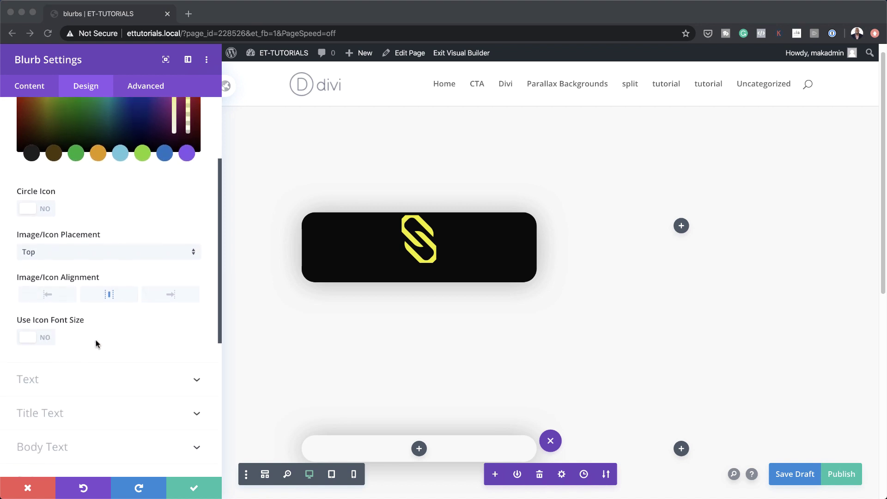
left_click(36, 341)
scroll(41, 339, "down", 3)
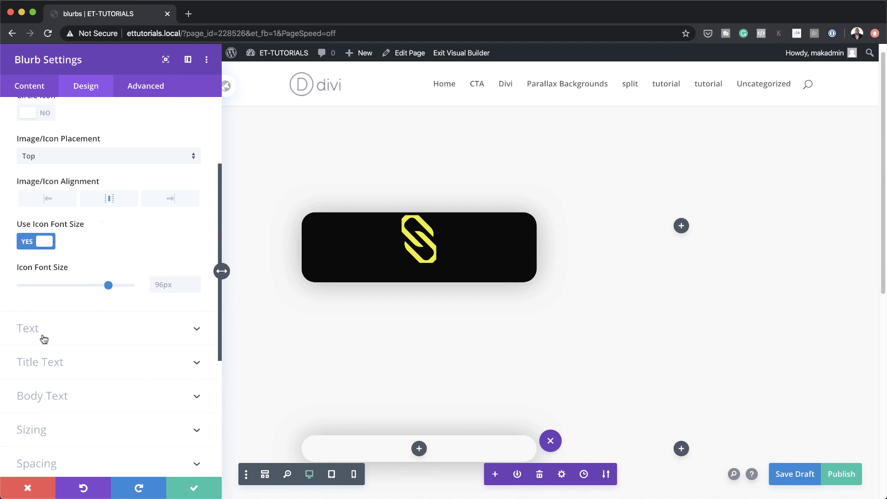
double_click(175, 287)
type("3vw")
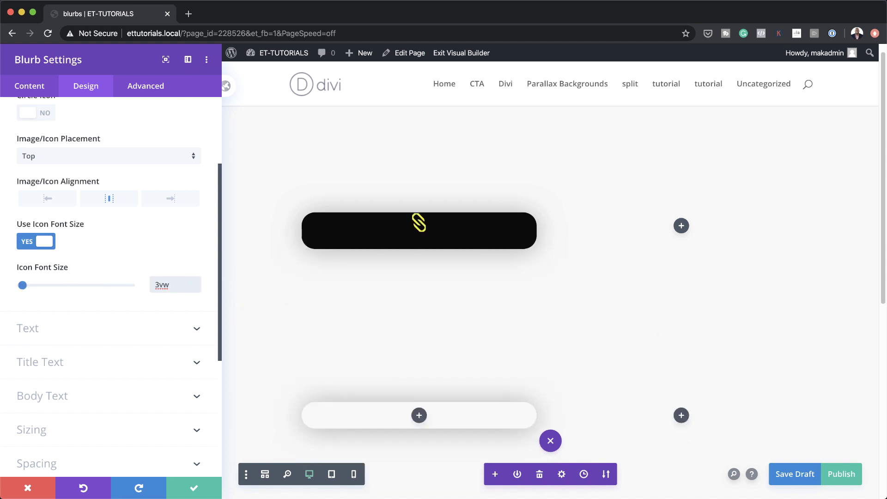
Set the Blurb's content width to 100% and its module width to 11vw
scroll(116, 390, "down", 4)
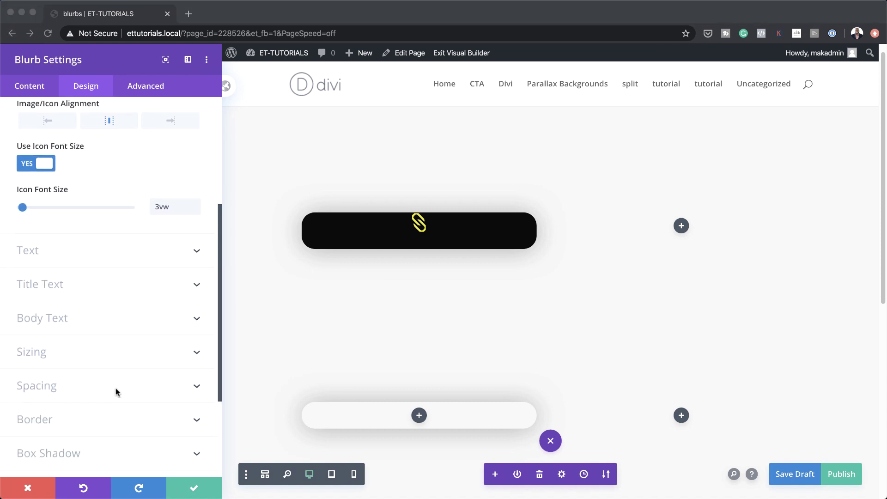
scroll(115, 392, "down", 1)
left_click(123, 351)
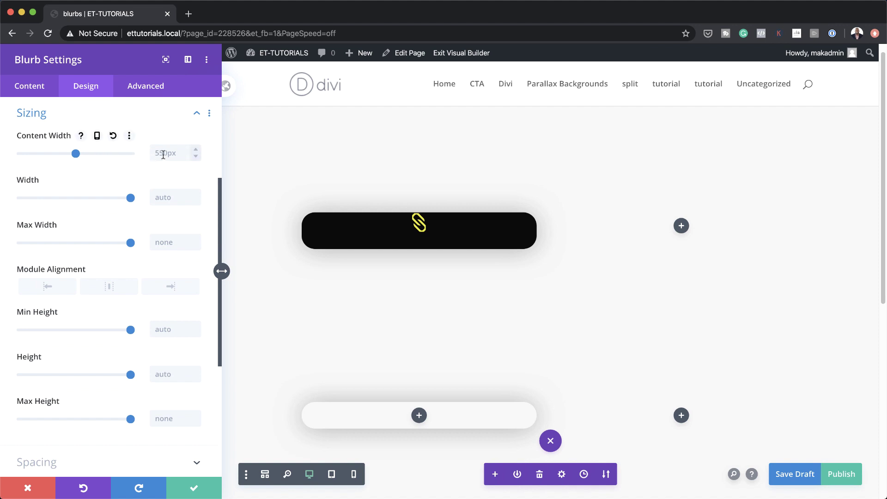
left_click(165, 152)
type("100%")
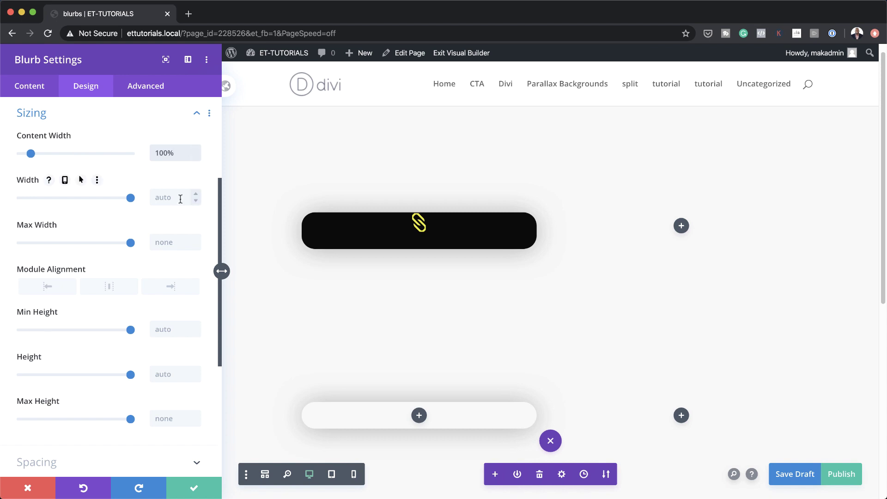
left_click(180, 199)
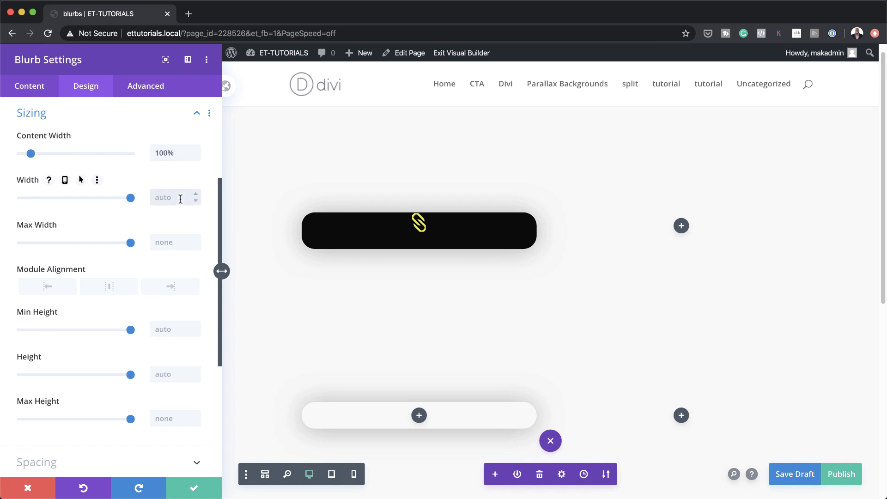
type("11vw")
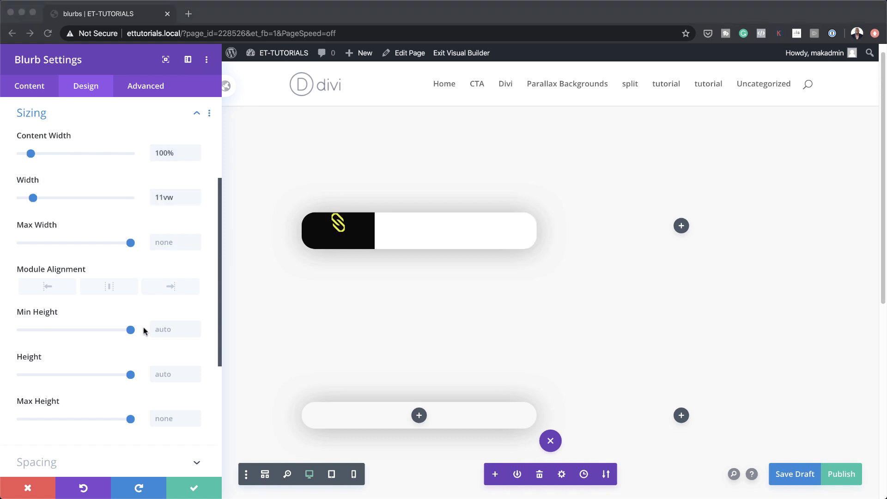
Set the Blurb's margins to -5vw top, 0vw bottom and -1vw left, and add top padding
scroll(143, 330, "down", 3)
scroll(116, 332, "down", 2)
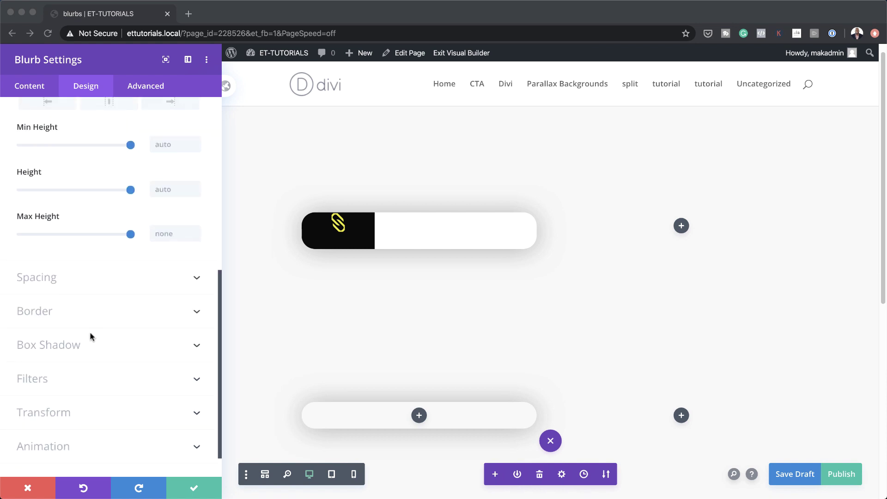
left_click(49, 278)
left_click(31, 166)
type("-5vw")
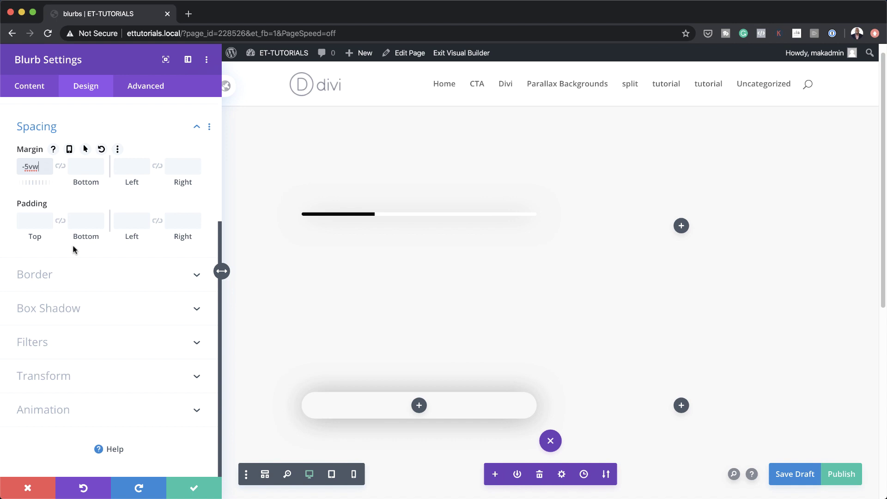
left_click(81, 167)
type("0vw")
left_click(131, 166)
type("-1vw")
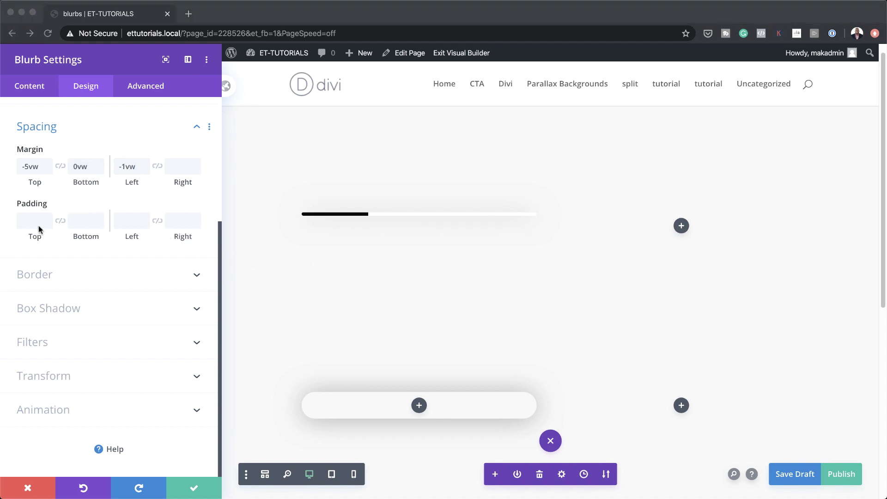
left_click(24, 221)
type("1vw")
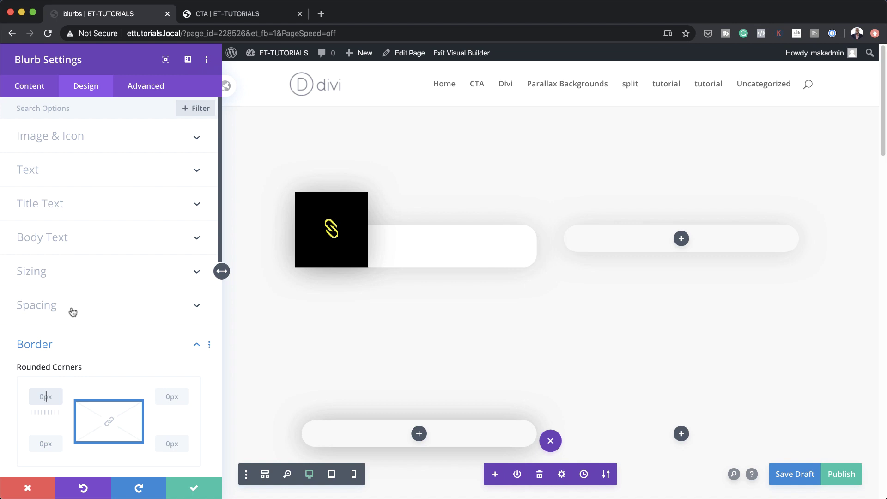
Round the Blurb's top-left, top-right and bottom-right corners to 50vw, leaving the bottom-left corner square
scroll(115, 335, "down", 2)
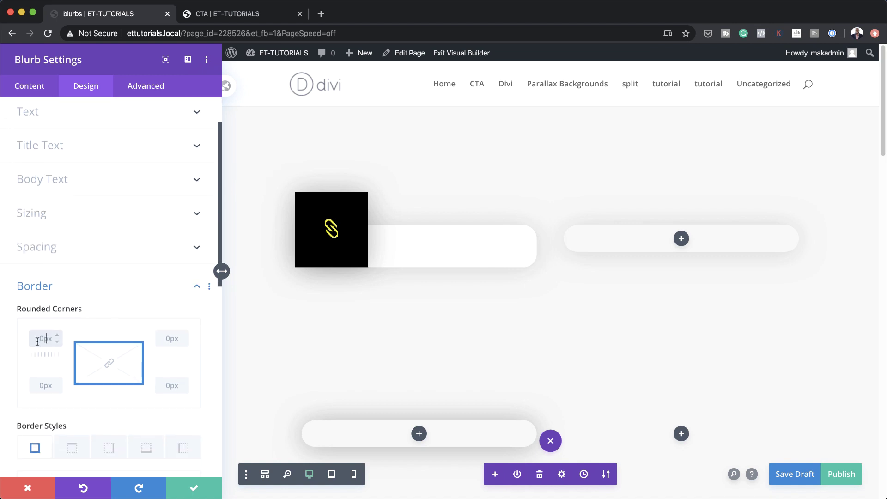
scroll(121, 361, "down", 2)
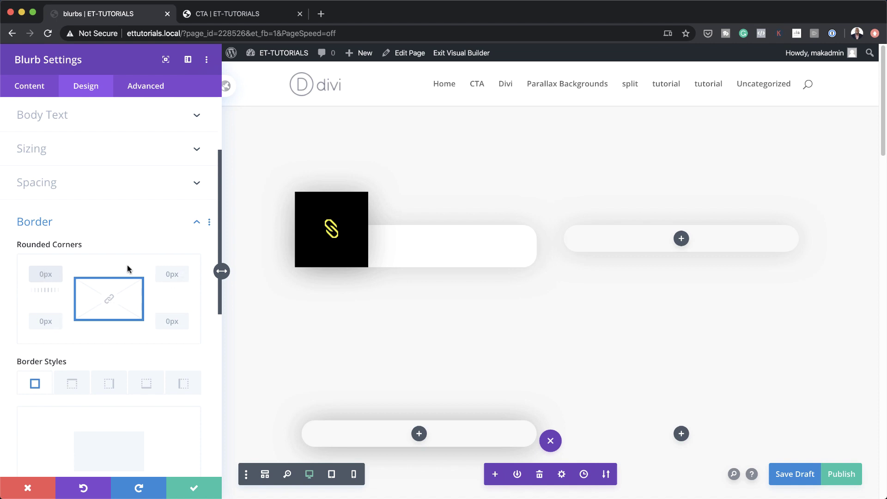
type("50vw")
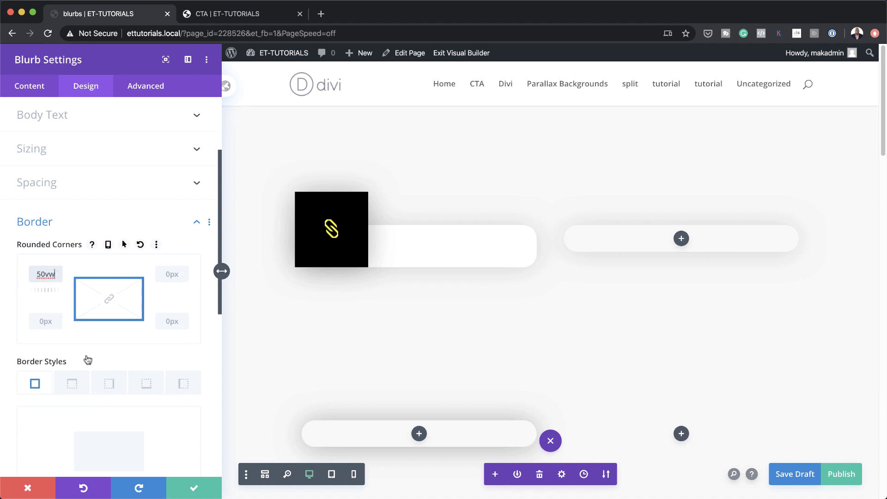
left_click(171, 274)
type("50vw")
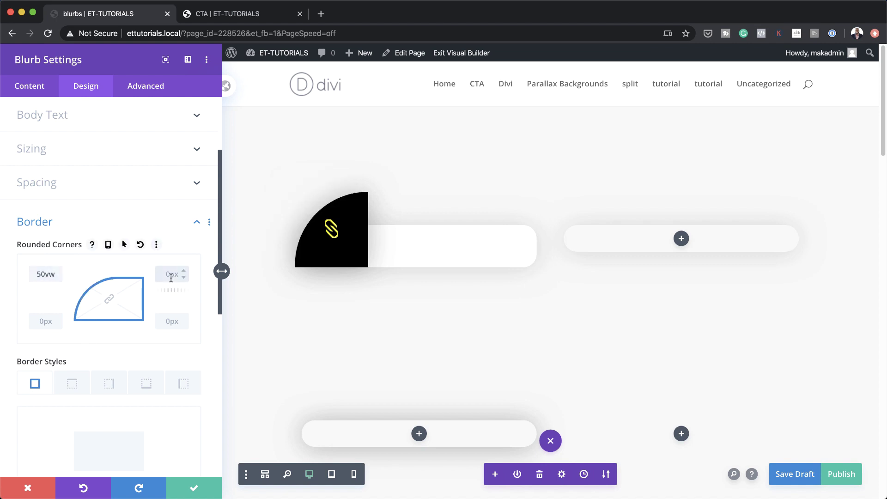
left_click(172, 322)
type("50vw")
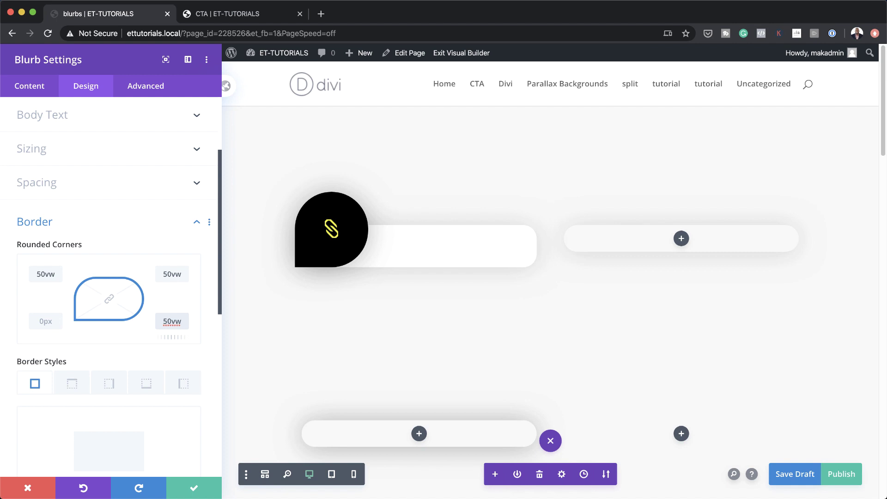
Check the Blurb module's box shadow settings
scroll(258, 356, "down", 2)
scroll(135, 370, "down", 6)
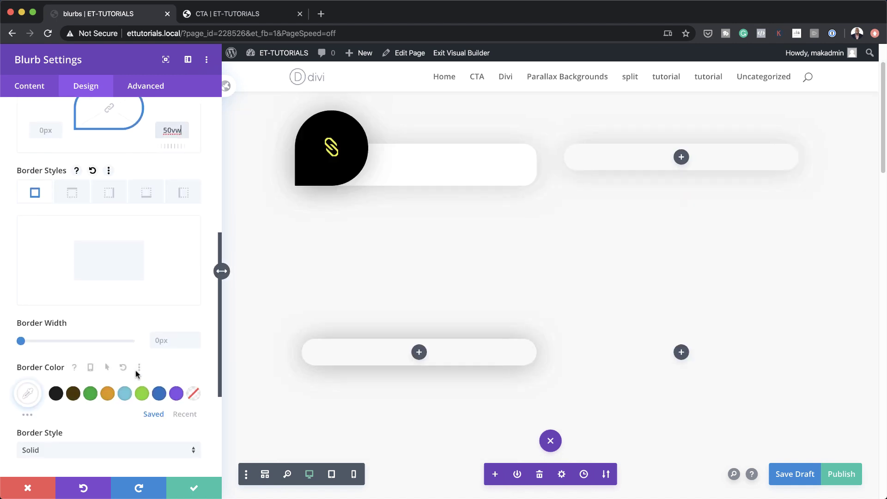
left_click(117, 383)
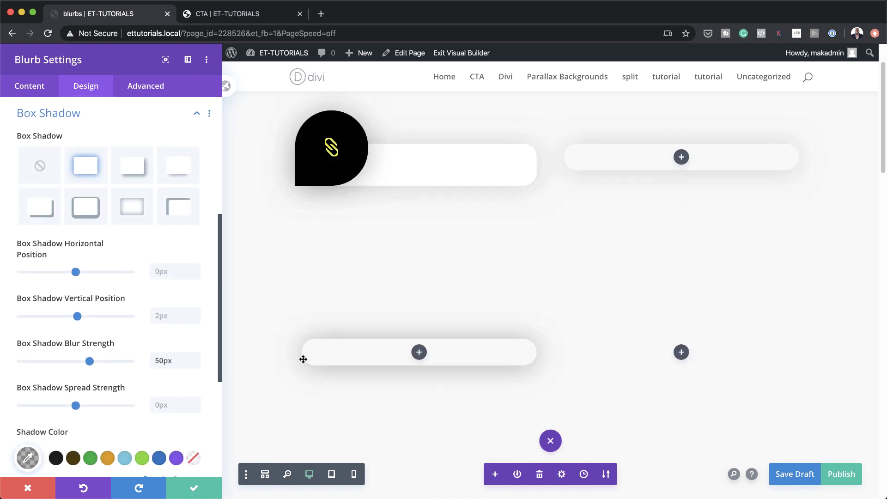
scroll(303, 359, "up", 2)
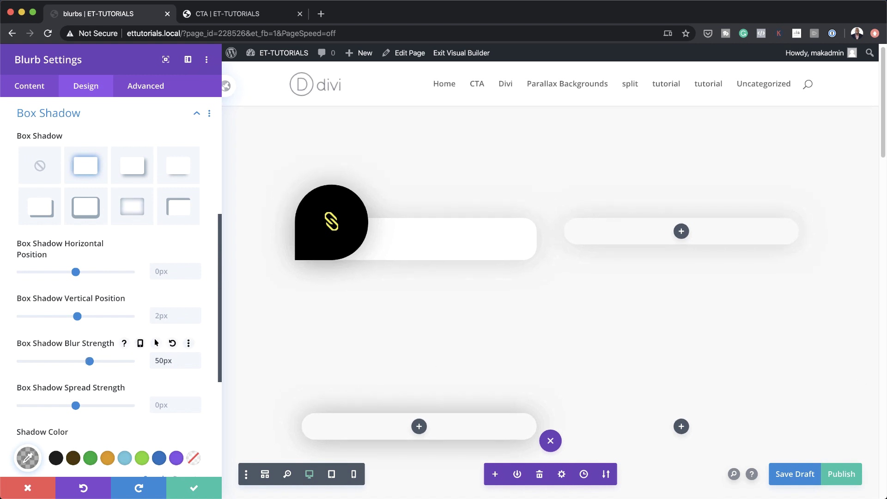
Add the custom CSS "margin-bottom: 0px;" to the Blurb Image element
left_click(144, 89)
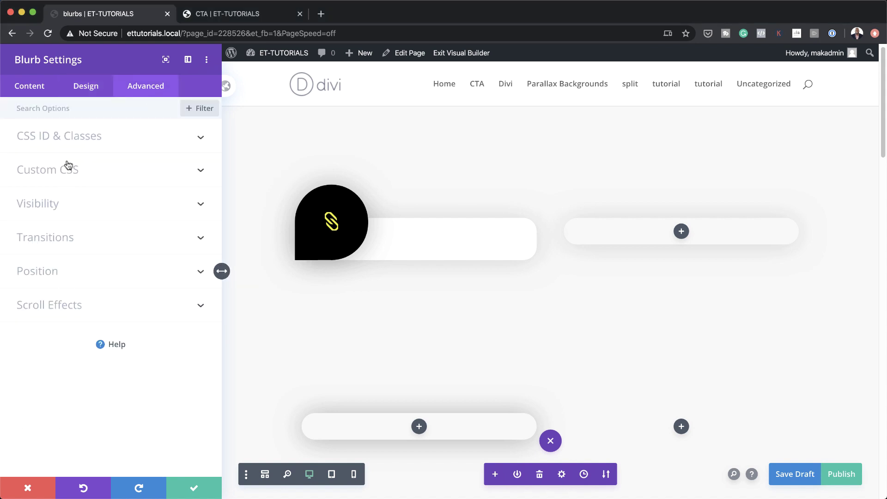
left_click(65, 171)
scroll(111, 356, "down", 2)
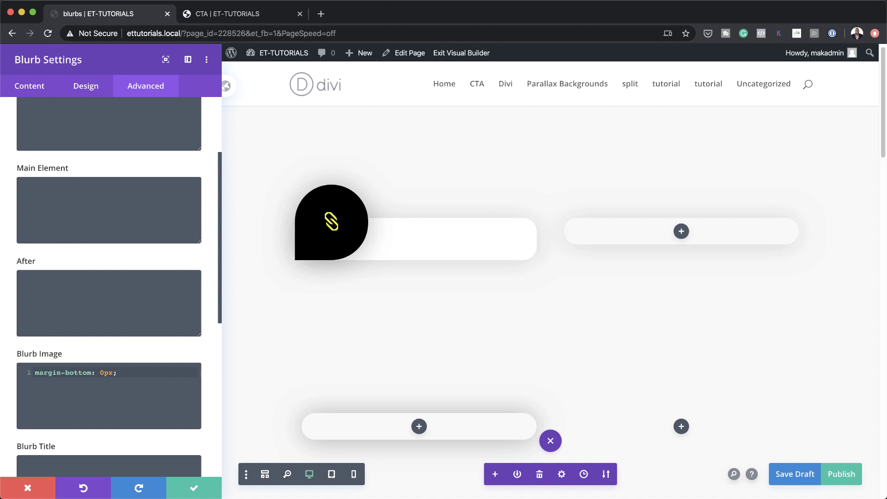
Save the Blurb settings and add a Text module below it with the body text "Design and Branding"
left_click(194, 486)
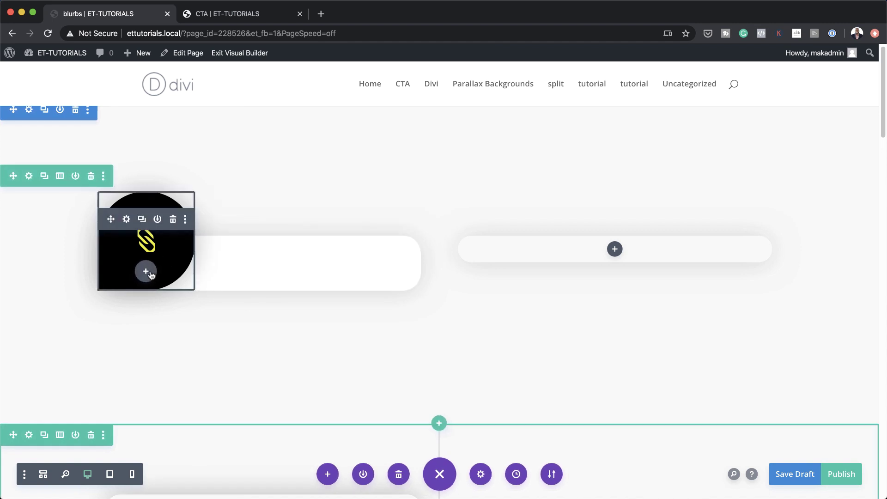
left_click(146, 272)
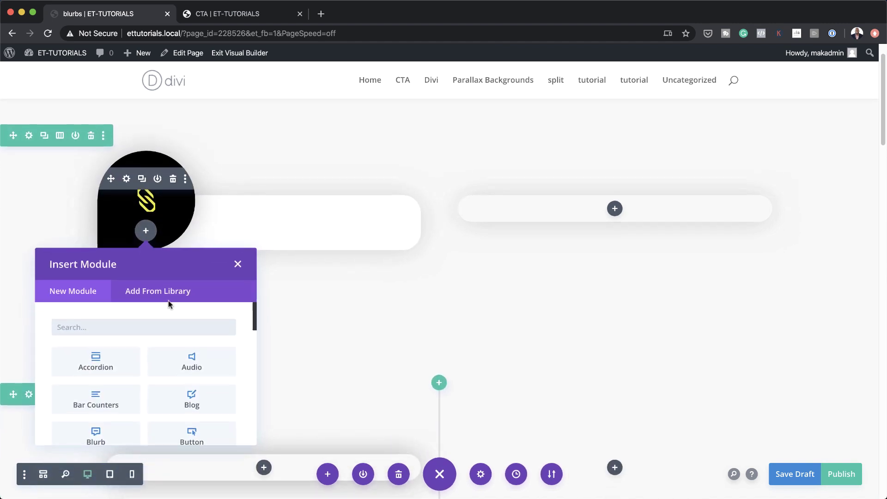
type("text")
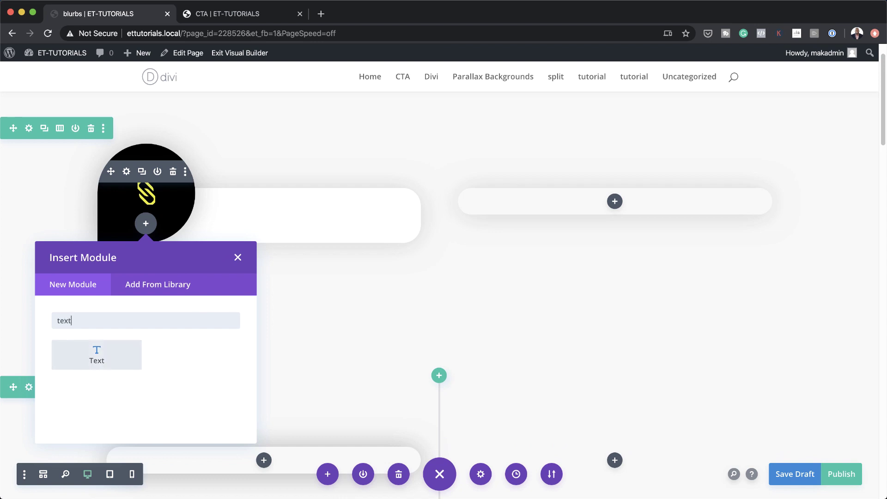
left_click(96, 355)
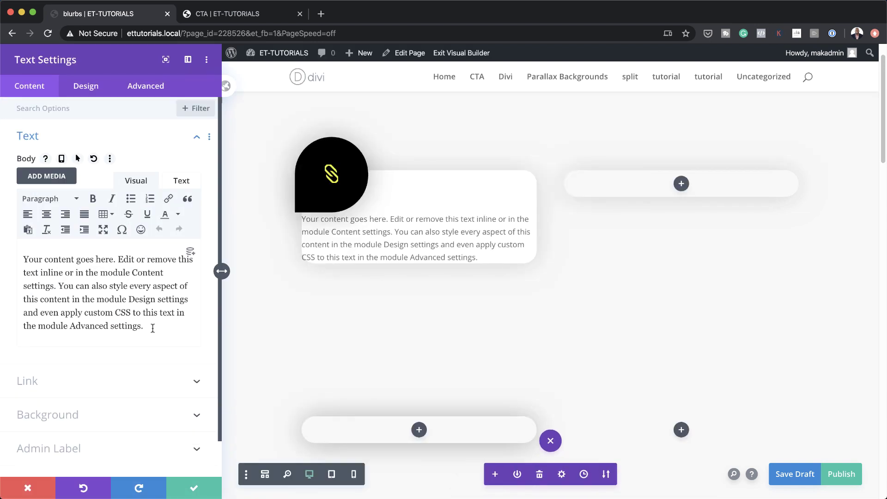
left_click_drag(145, 327, 12, 251)
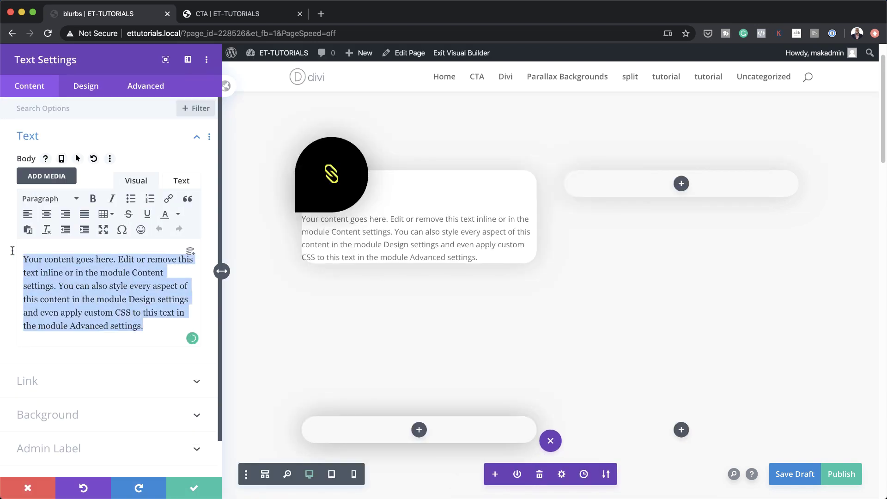
type("Design and Branding")
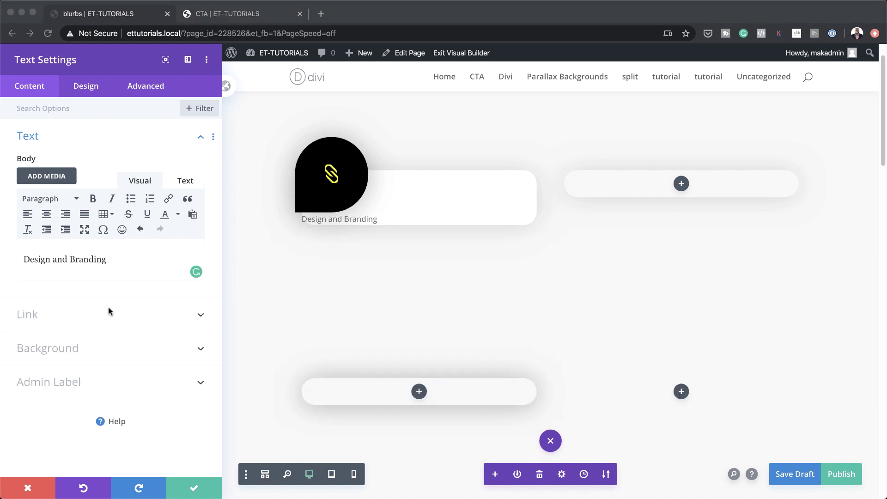
Give the Text module a gradient background running from transparent to yellow #edf000
scroll(92, 139, "down", 5)
left_click(131, 163)
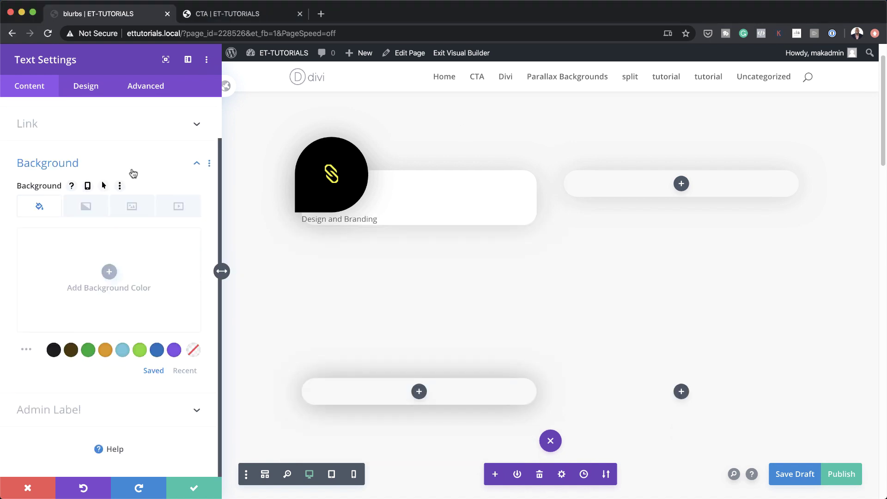
left_click(88, 210)
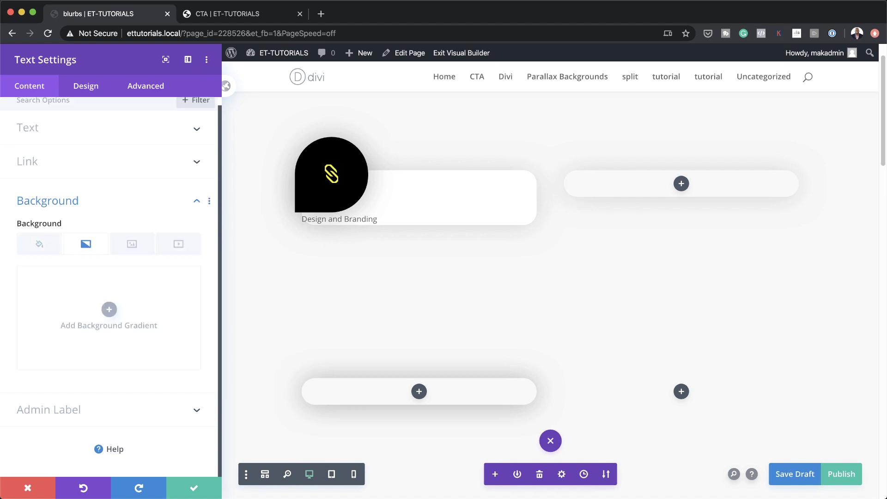
left_click(109, 309)
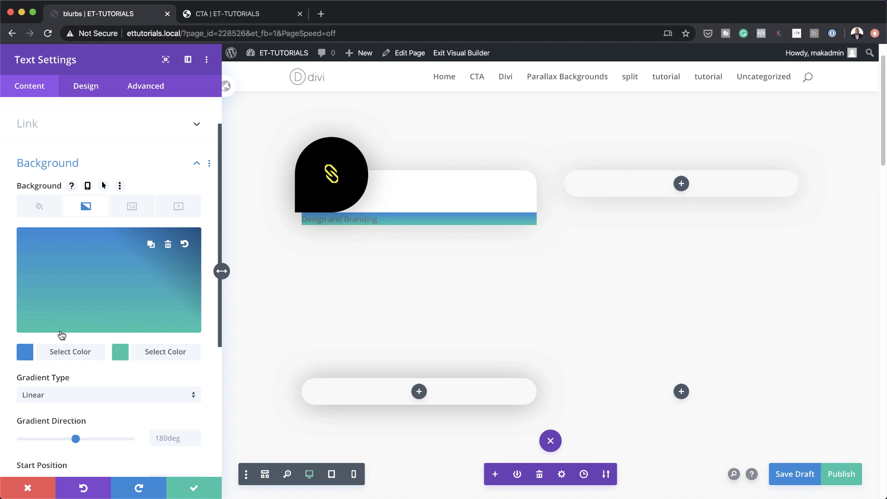
left_click(25, 352)
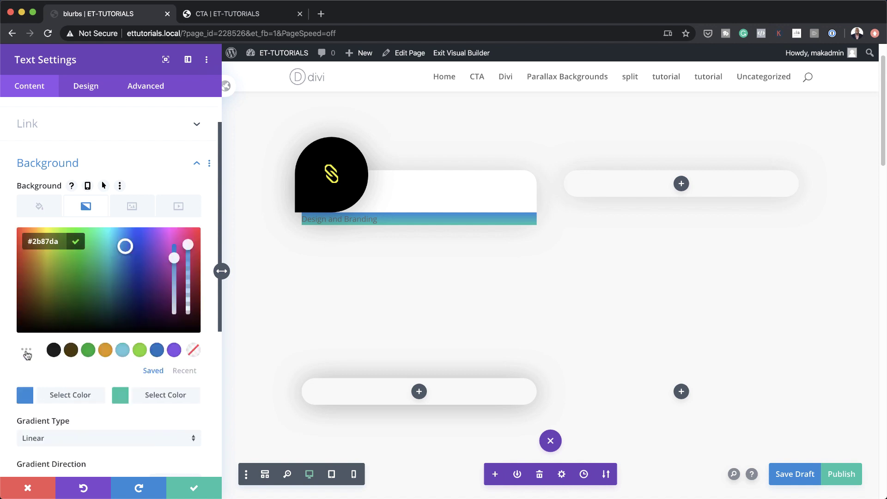
left_click(194, 352)
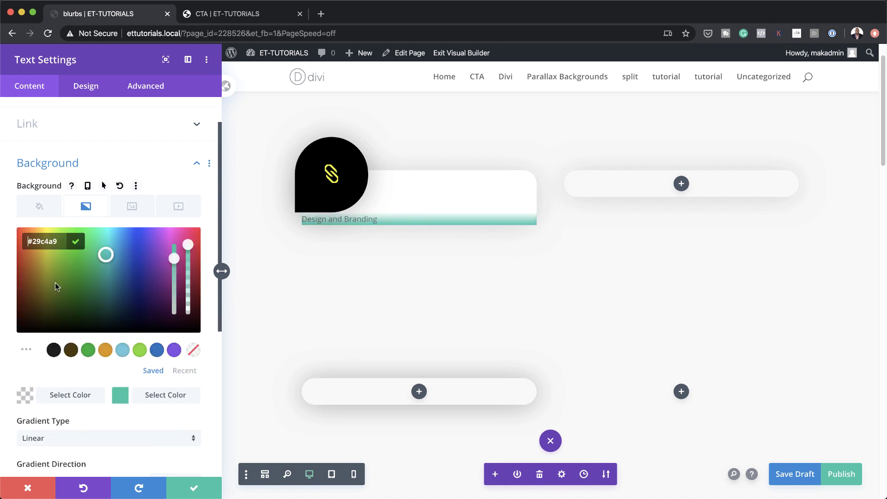
double_click(62, 238)
type("edf000")
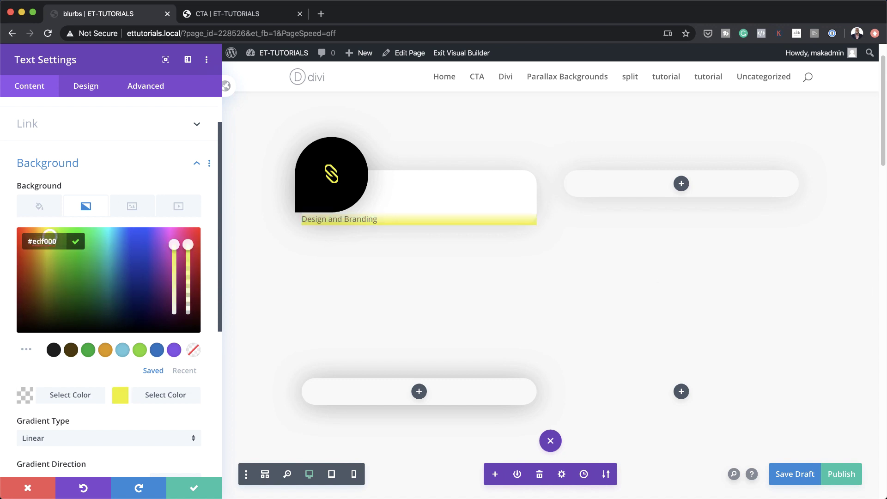
Set the background gradient's start position and end position both to 74%
scroll(154, 349, "down", 1)
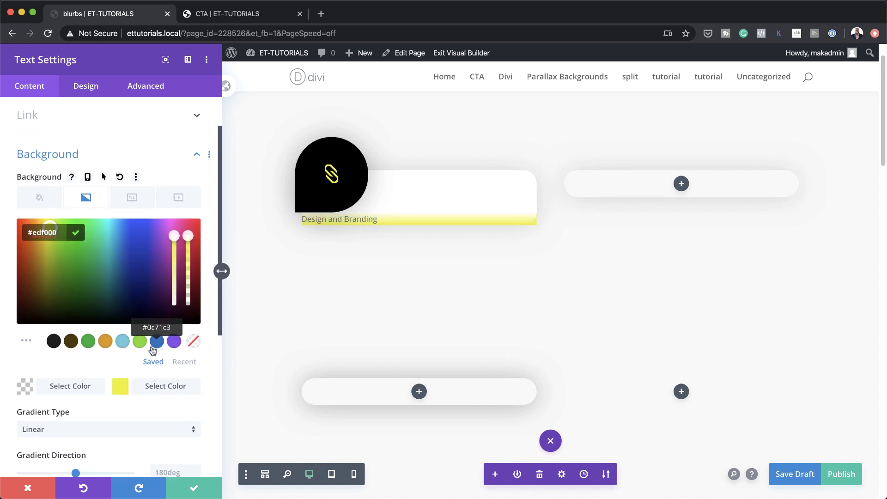
scroll(153, 351, "down", 5)
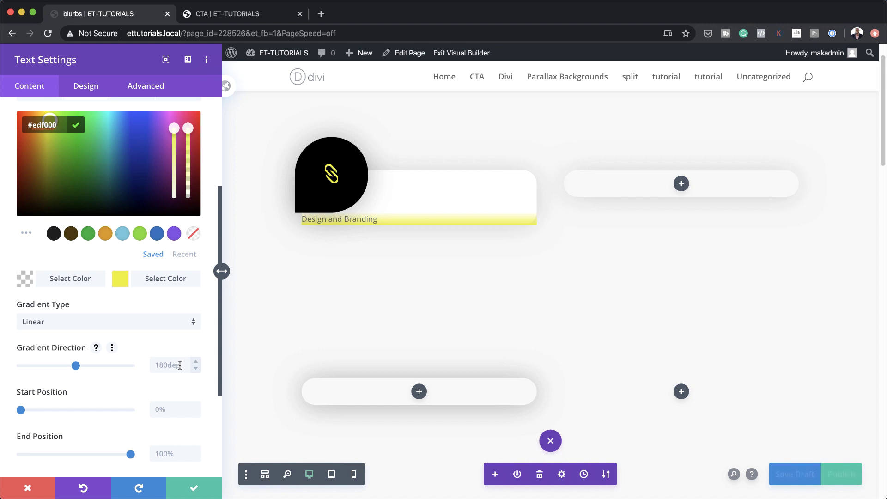
scroll(179, 365, "down", 3)
scroll(194, 367, "down", 1)
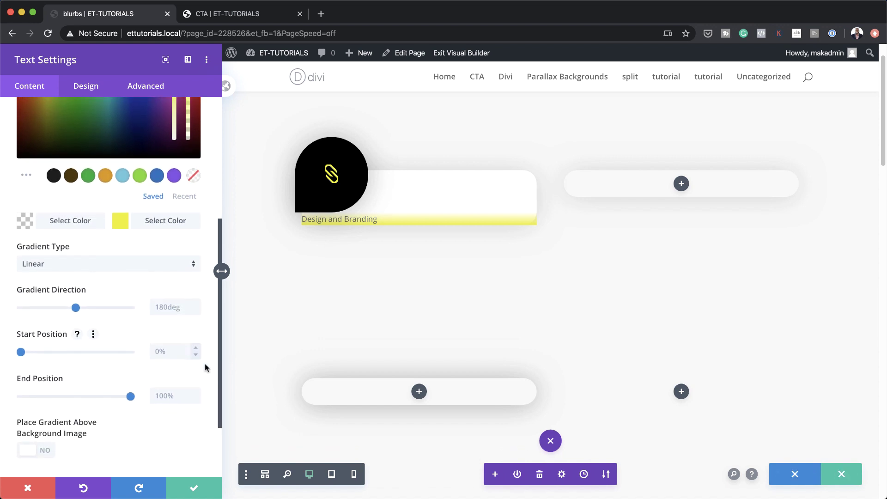
scroll(174, 350, "down", 3)
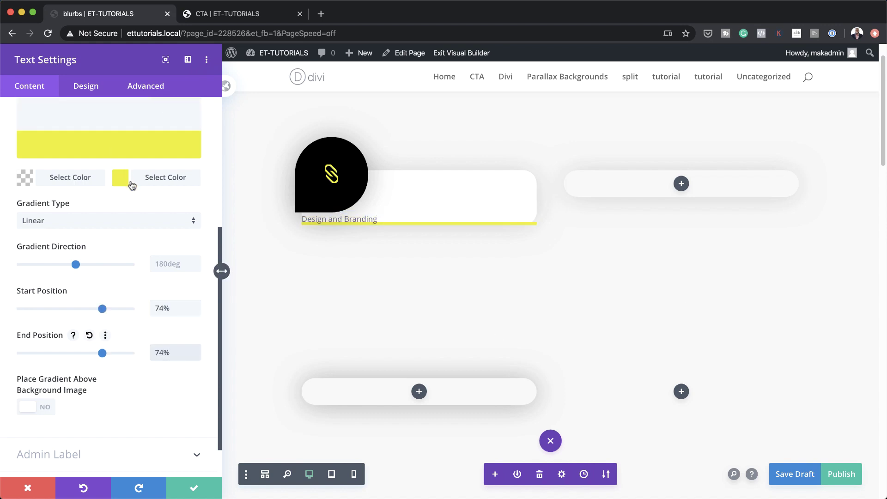
Format the "Design and Branding" body text as Heading 3
scroll(132, 185, "up", 10)
left_click(26, 139)
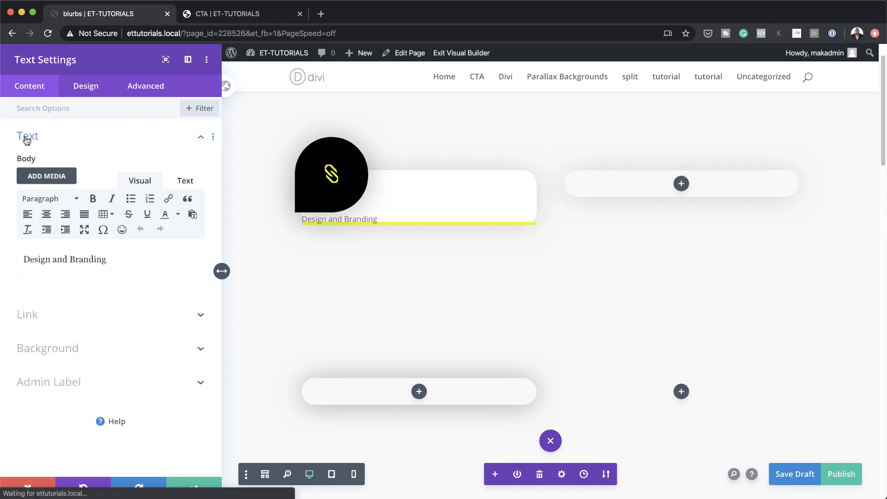
left_click_drag(108, 260, 22, 253)
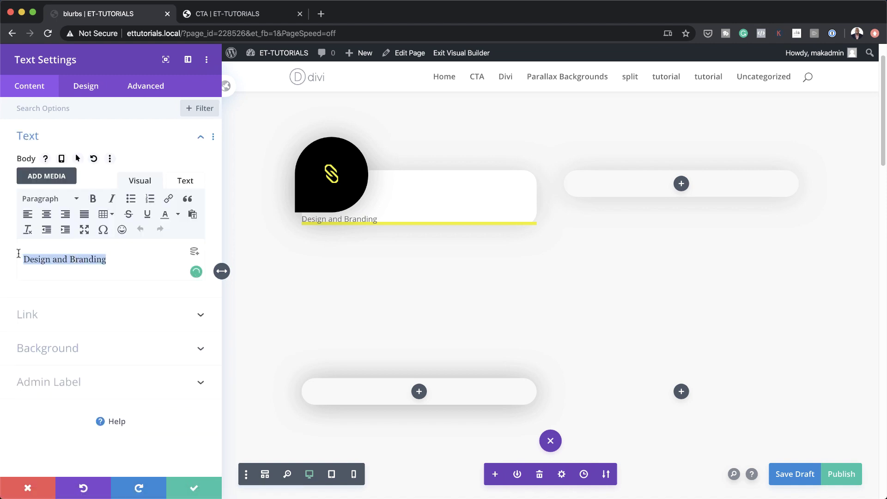
left_click(71, 199)
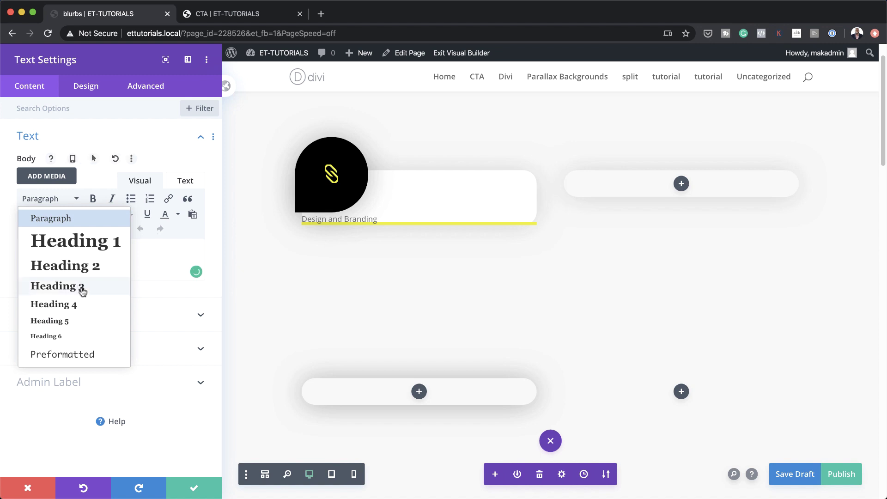
left_click(82, 286)
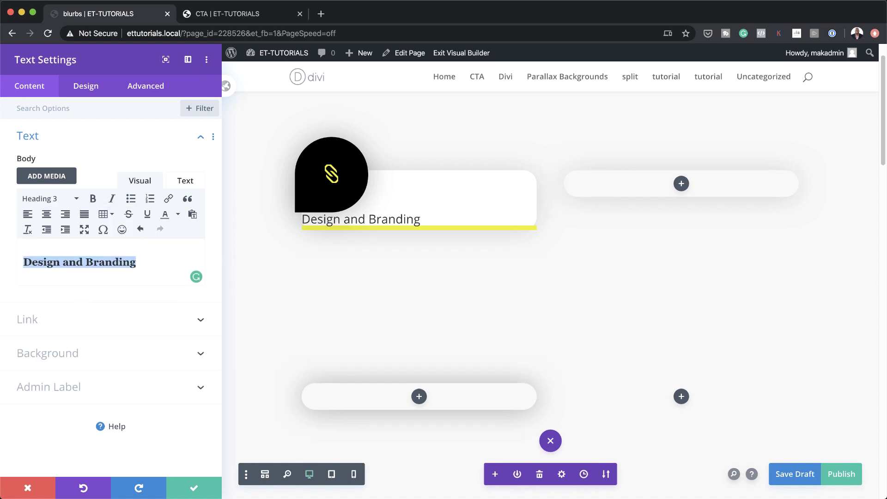
Set the Heading 3 font to Josefin Sans and centre its text alignment
left_click(85, 88)
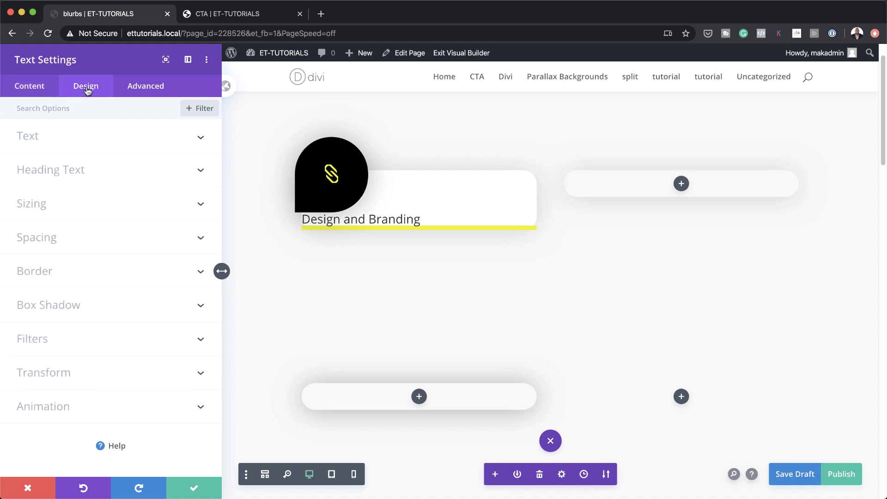
left_click(45, 170)
left_click(93, 143)
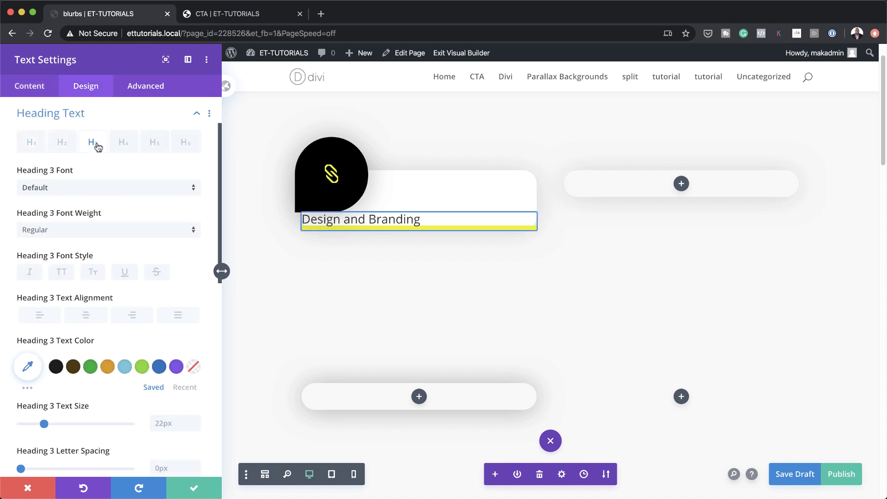
left_click(82, 191)
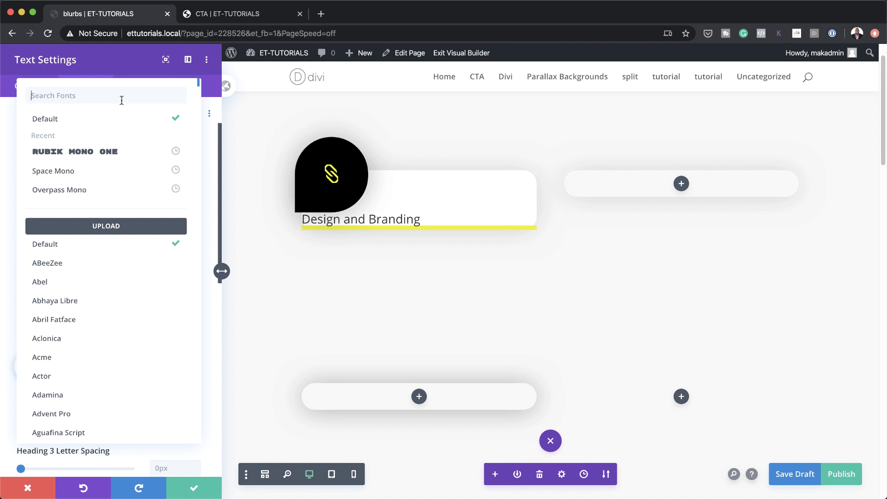
type("jos")
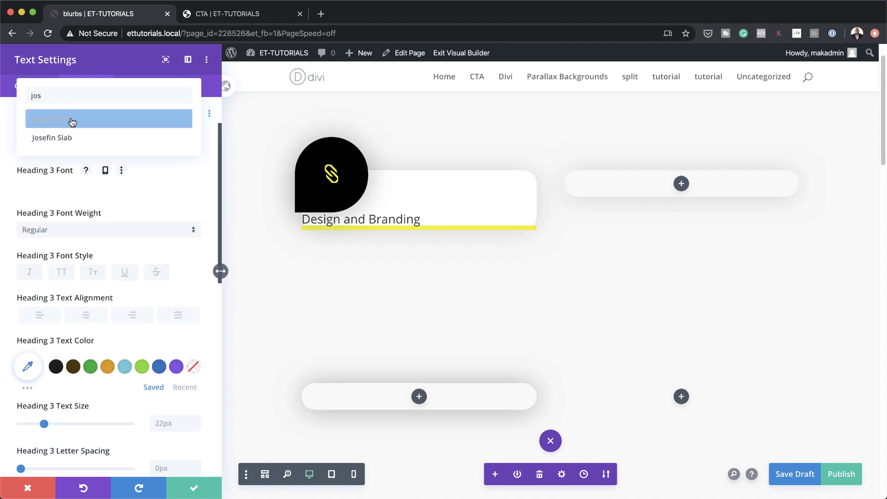
left_click(71, 120)
left_click(86, 316)
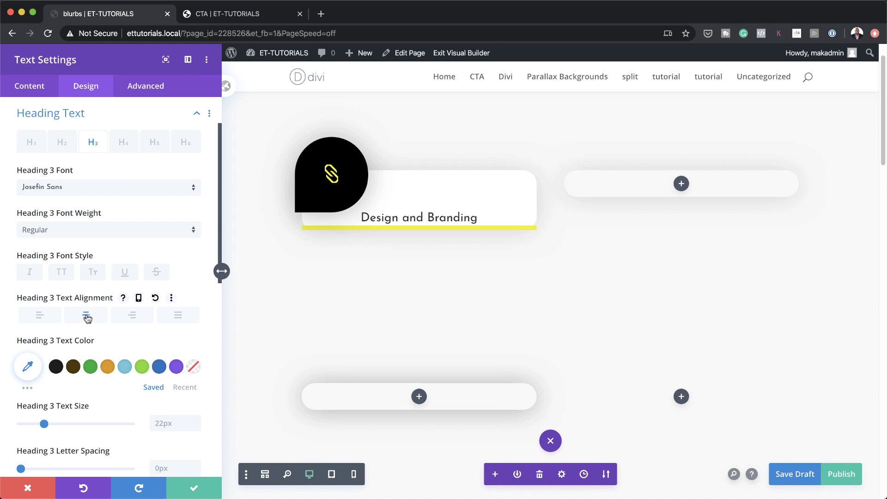
Colour the Heading 3 text black, with a text size of 2.4vw and a letter spacing of 0em
scroll(87, 318, "down", 4)
left_click(27, 254)
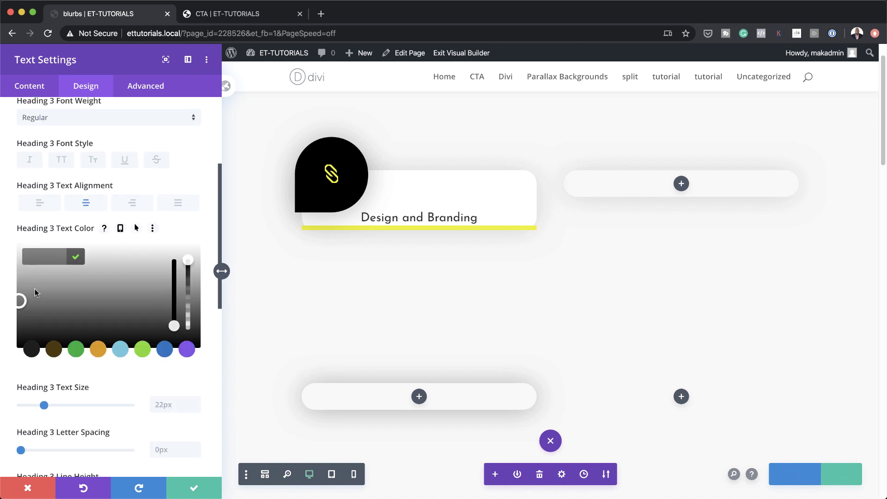
left_click_drag(23, 304, 17, 348)
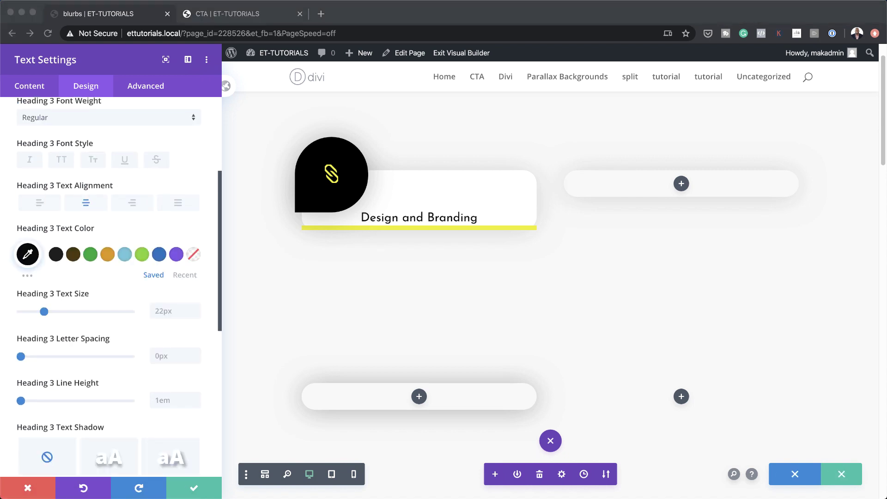
left_click(165, 311)
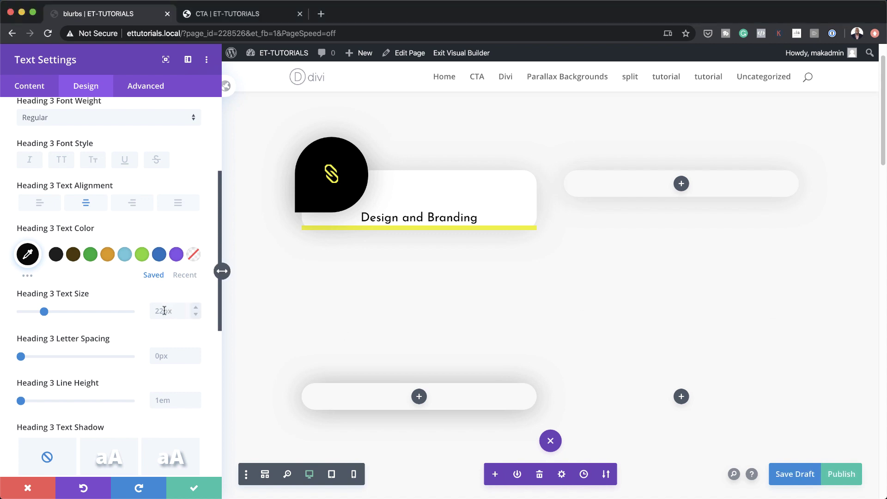
type("2.4vw")
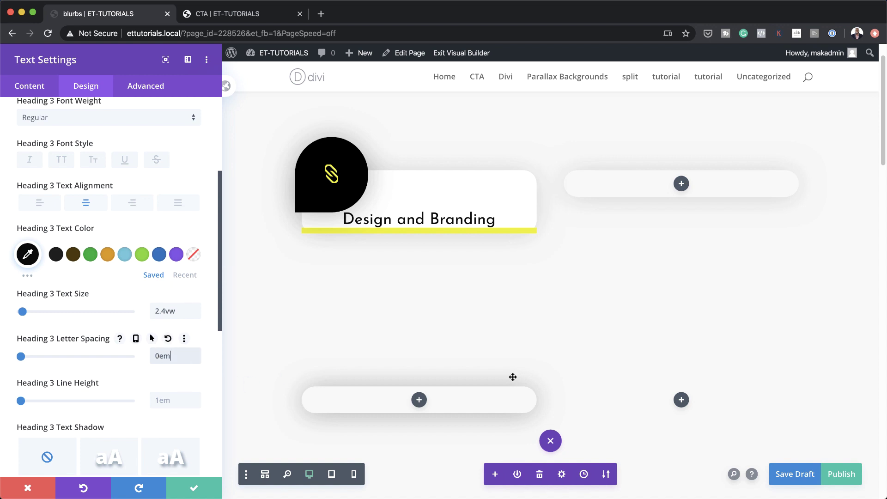
Set the Text module's width to 50% on desktop and 60% on tablet, and centre the module
scroll(142, 380, "down", 5)
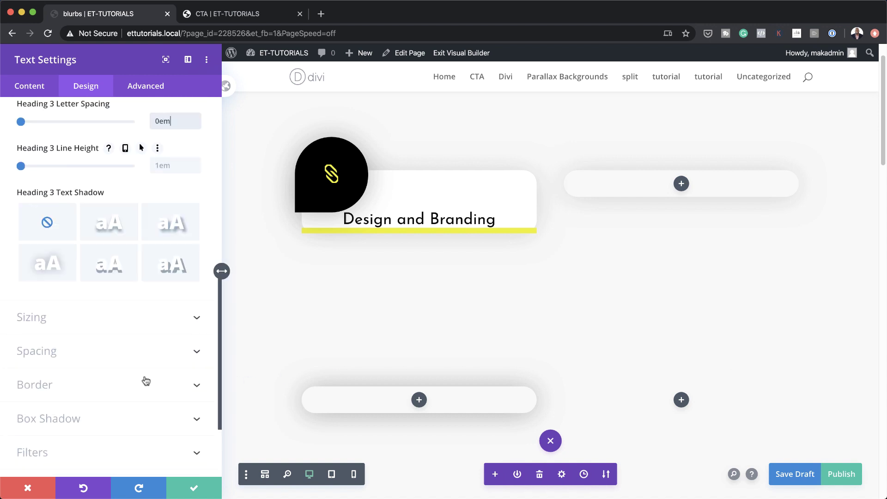
left_click(42, 311)
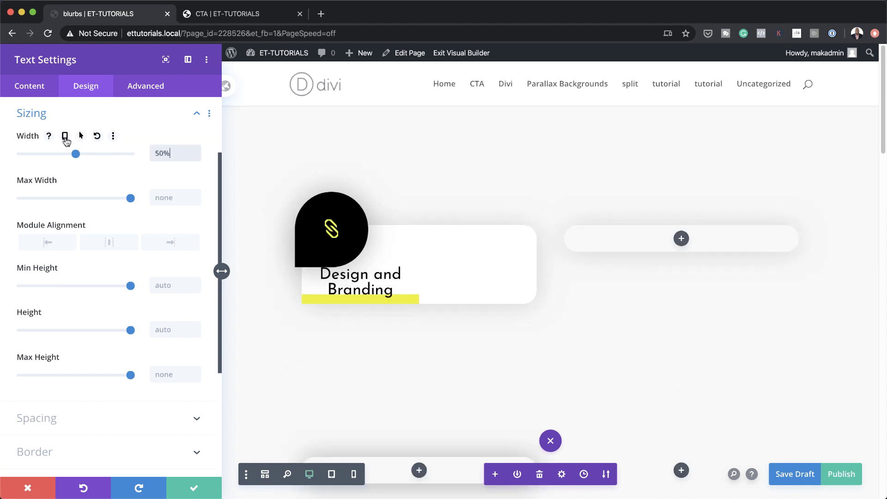
left_click(65, 136)
left_click(111, 157)
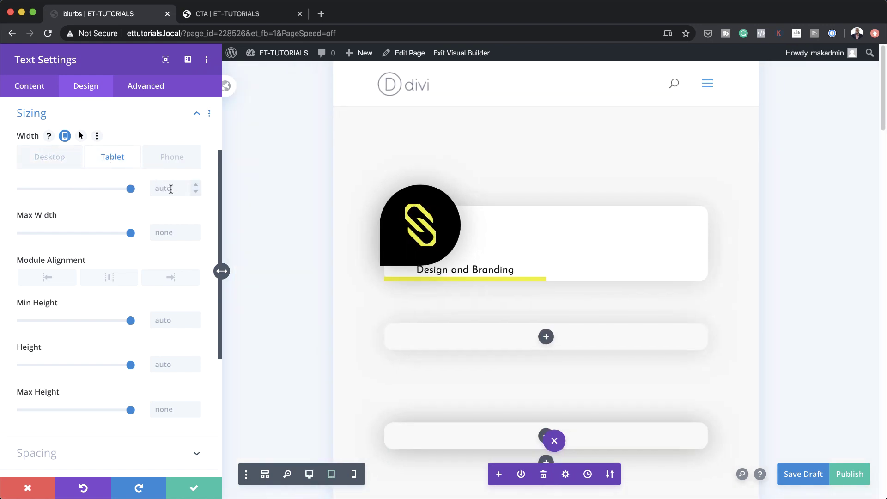
left_click(176, 189)
type("60px%")
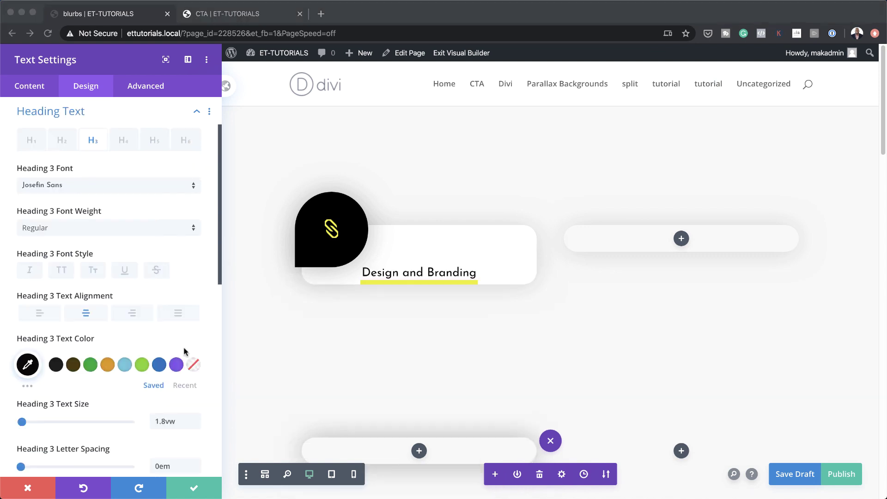
Translate the "Design and Branding" Text module by -20vw horizontally and 13vw vertically, with the two axes unlinked
scroll(184, 347, "down", 10)
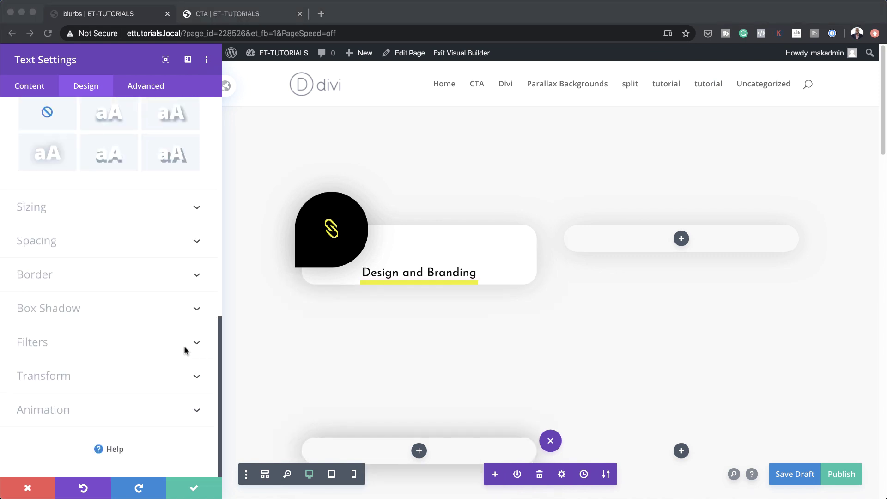
left_click(148, 375)
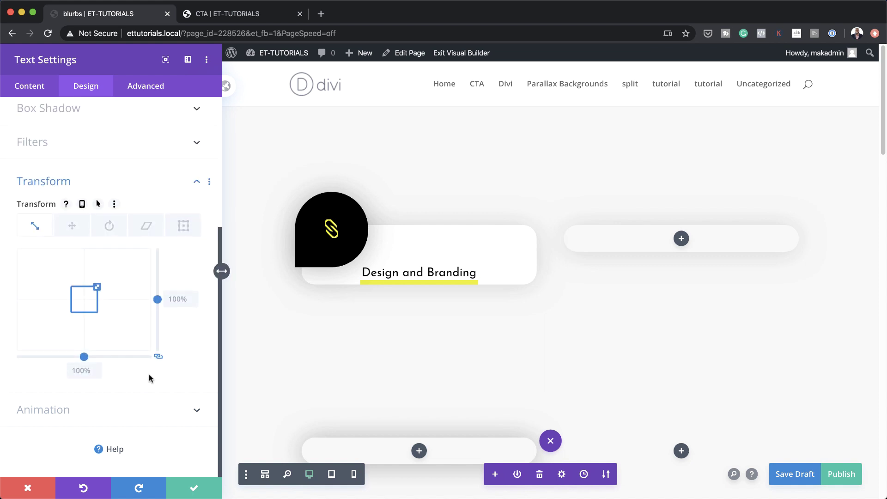
left_click(73, 231)
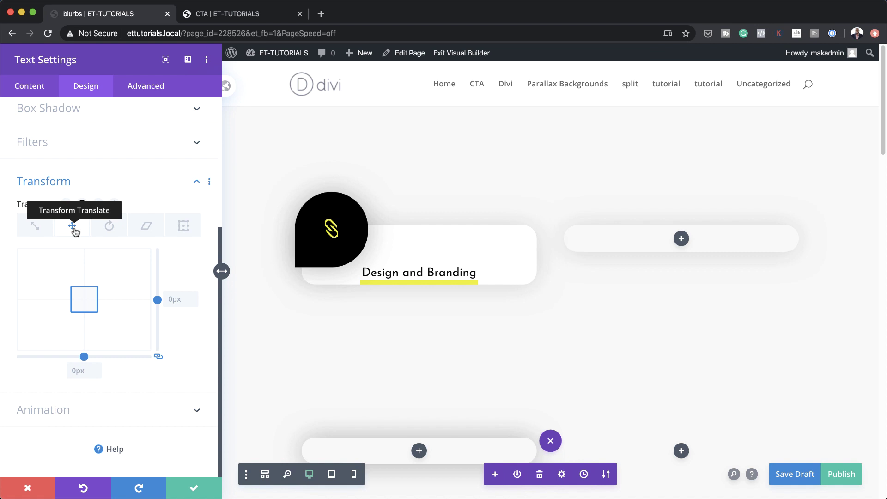
left_click(158, 358)
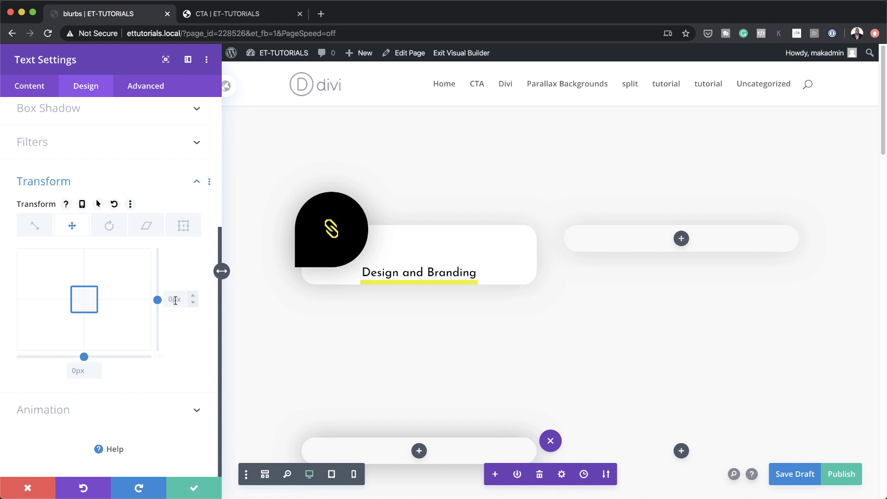
double_click(86, 371)
type("-20vw")
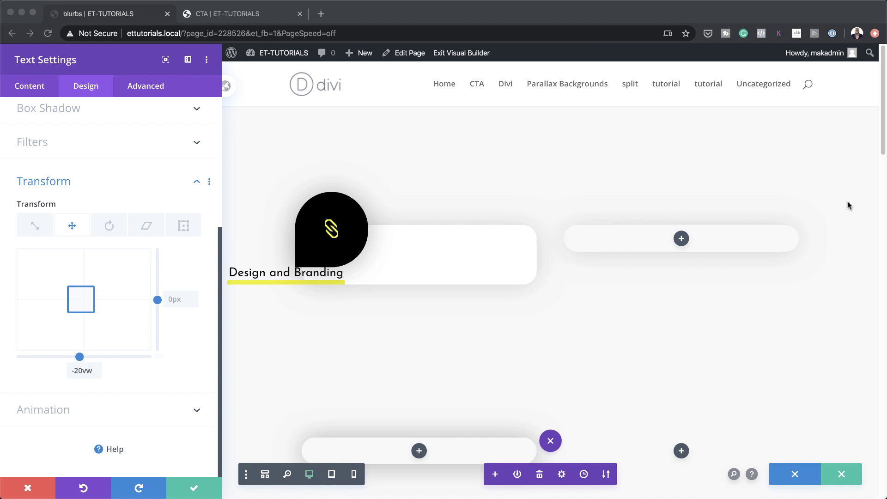
left_click(173, 299)
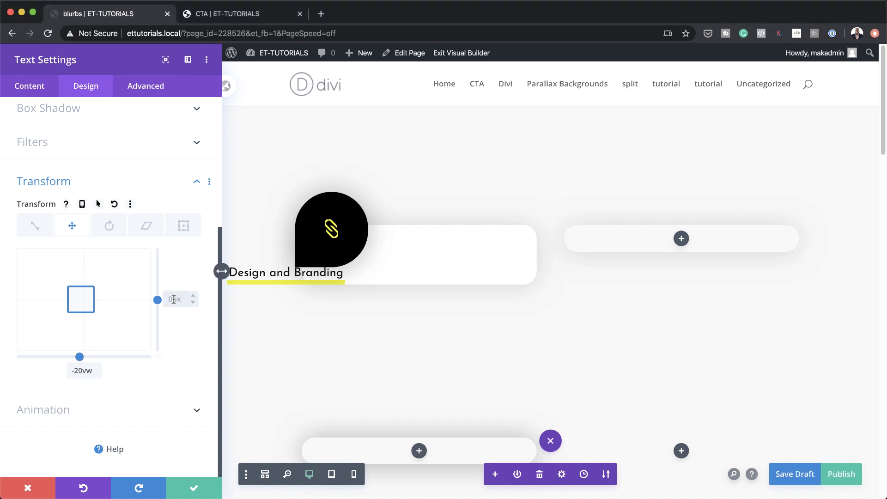
type("13vw")
Rotate the "Design and Branding" Text module 270deg about its first rotation axis and save the module settings
left_click(111, 228)
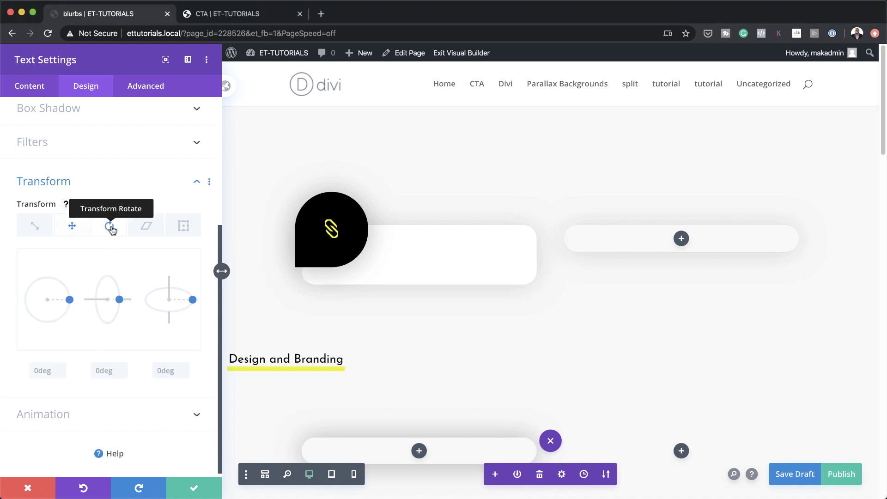
left_click(55, 372)
type("270deg")
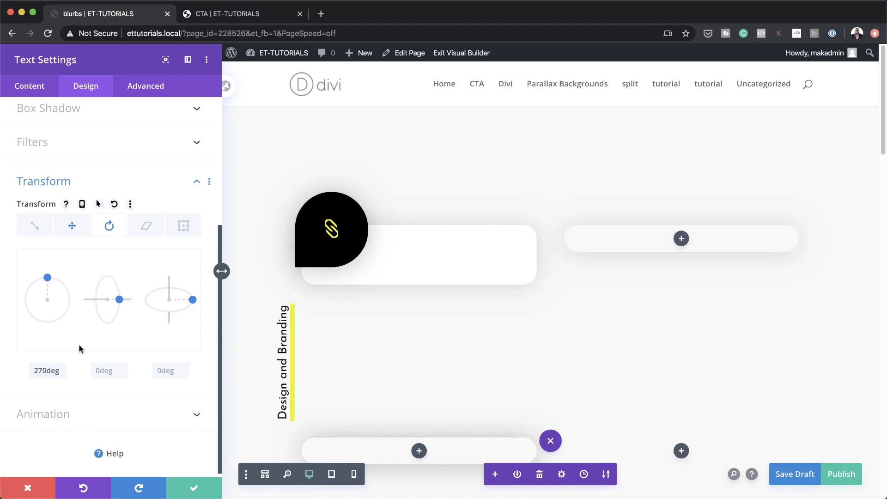
left_click(194, 487)
Insert a Call To Action module below the icon Blurb and clear its title
scroll(249, 295, "down", 2)
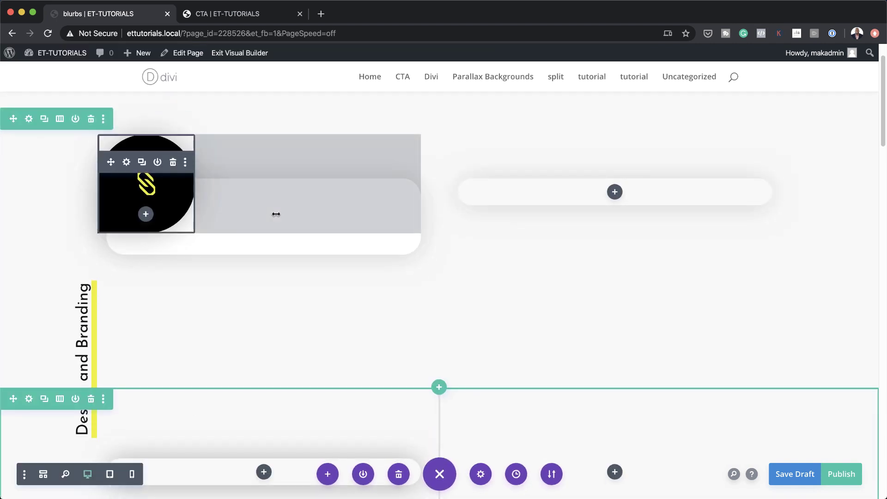
left_click(146, 214)
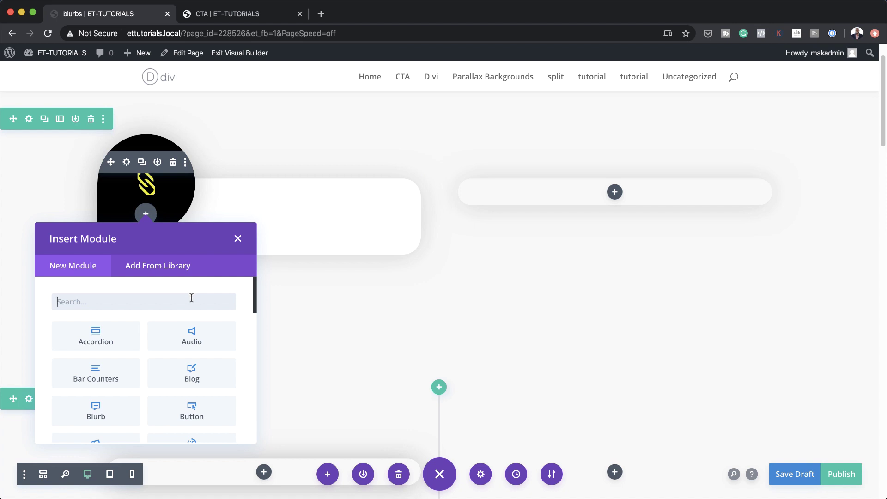
type("call")
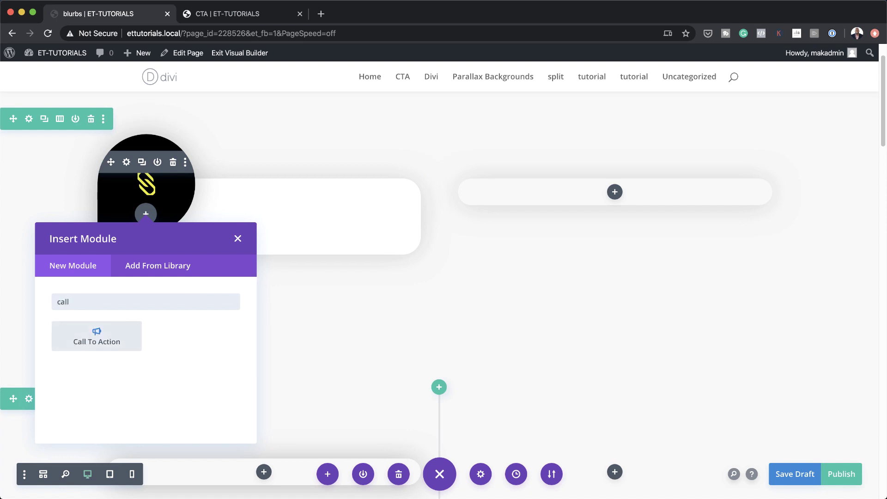
left_click(131, 348)
triple_click(102, 176)
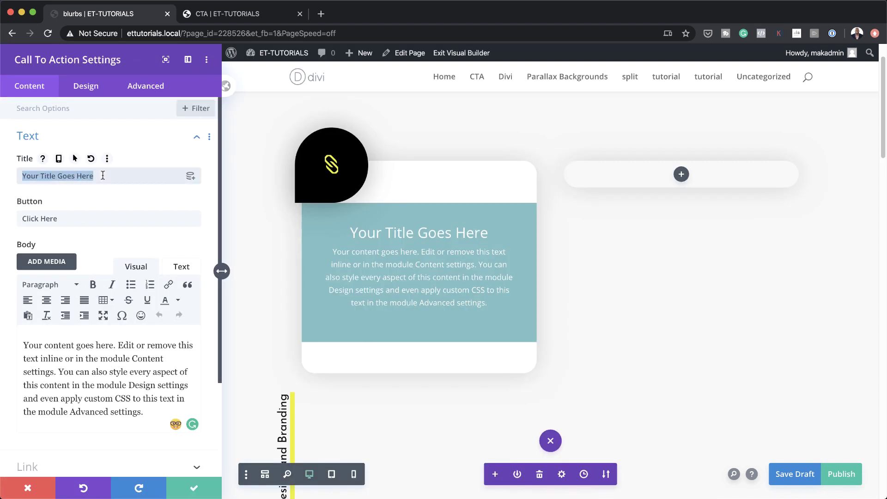
key("BackSpace")
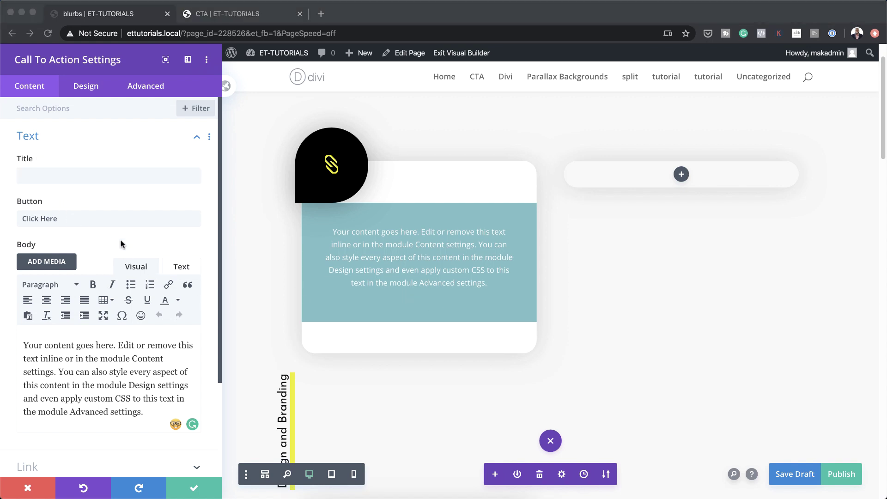
Set the Call To Action's button link URL to # and make the module background transparent
scroll(121, 245, "down", 5)
left_click(63, 357)
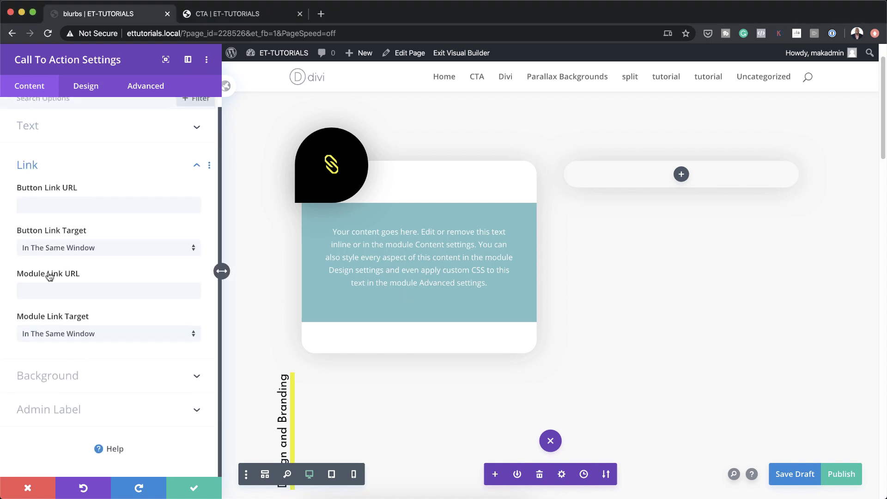
left_click(45, 206)
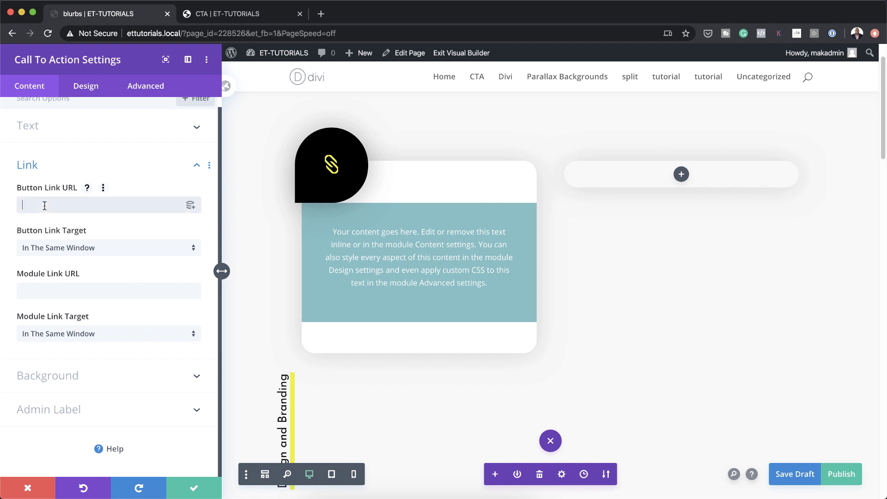
type("#")
left_click(68, 374)
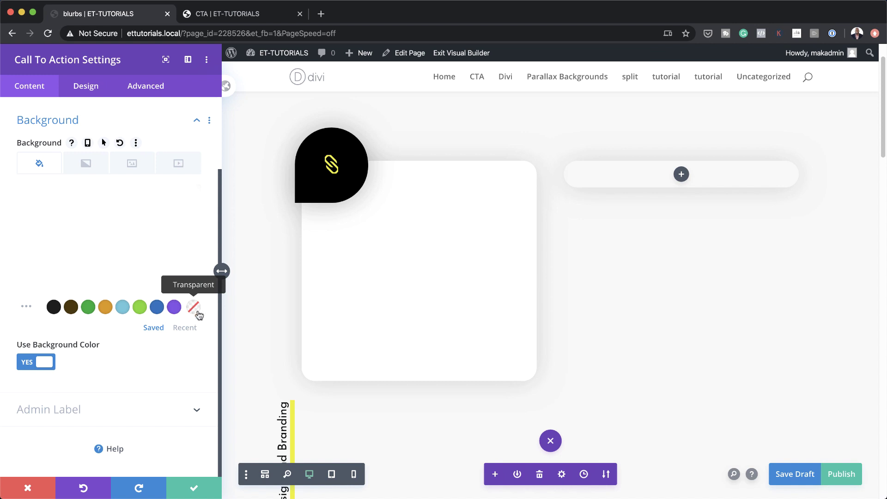
Set the Call To Action's text color to Dark and align its text left
left_click(89, 87)
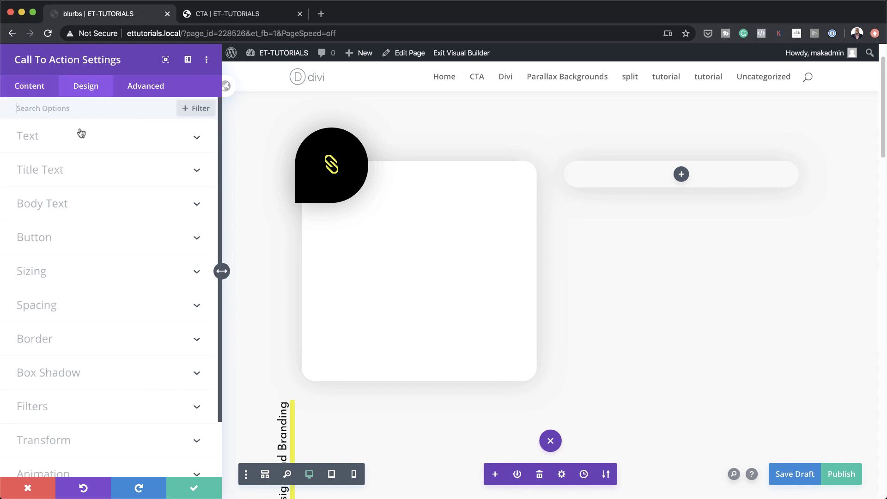
left_click(50, 144)
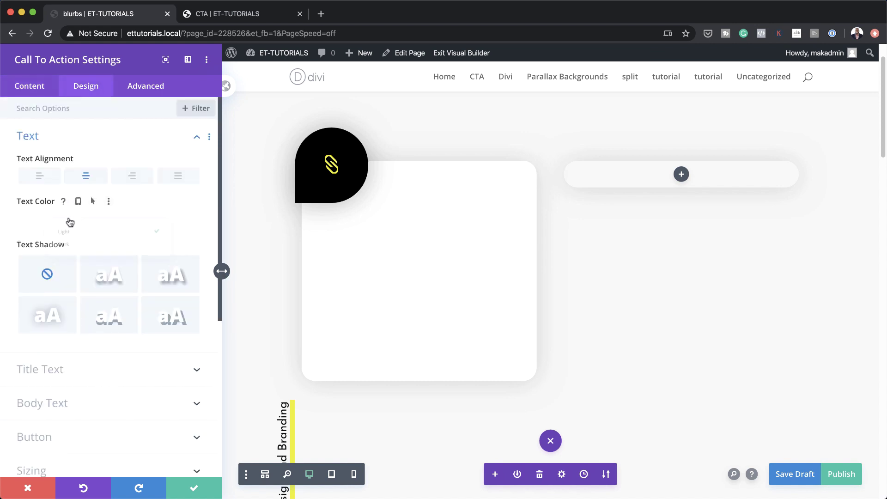
left_click(69, 219)
left_click(73, 243)
left_click(39, 177)
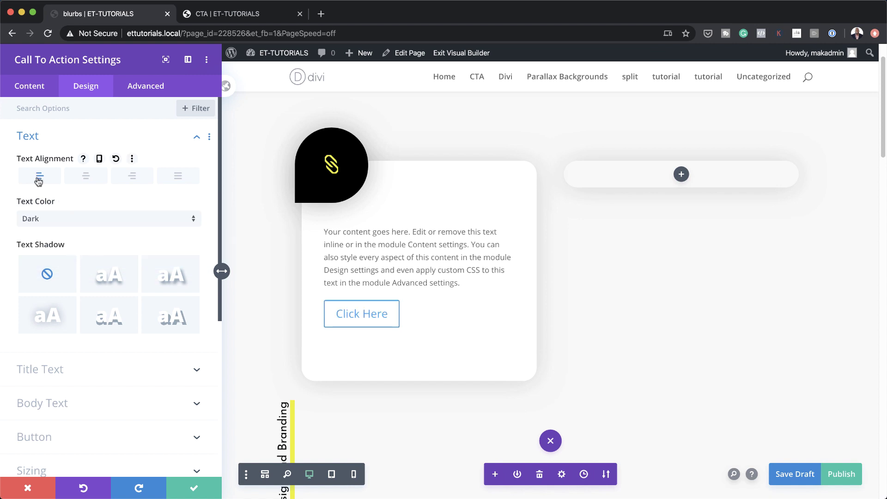
Style the body text in Crimson Text with a size of 1.2vw and a line height of 1.8em
left_click(65, 404)
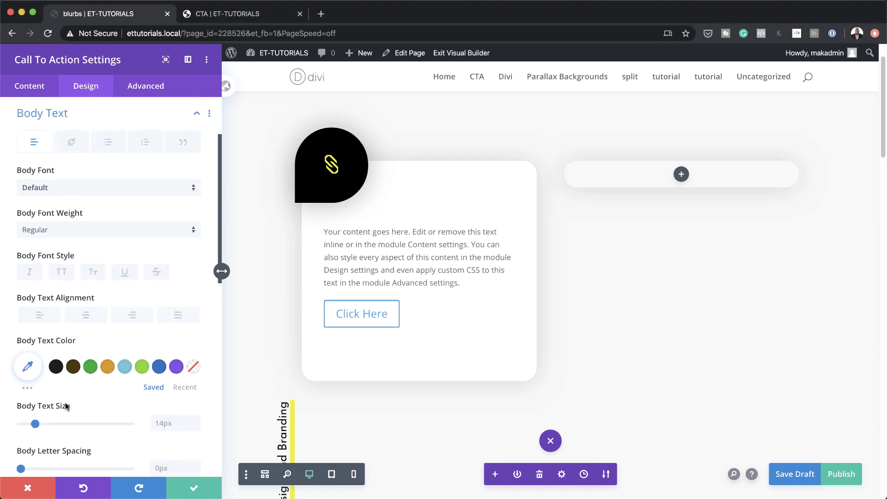
left_click(73, 188)
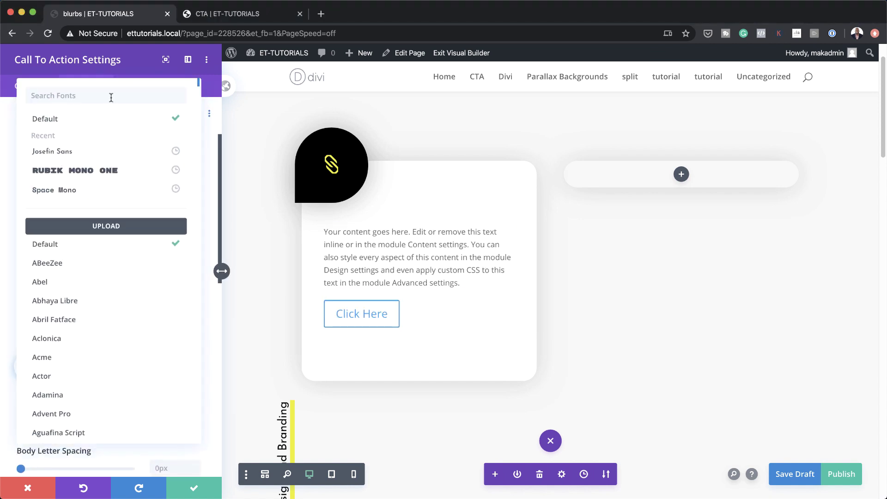
type("Crimson Text")
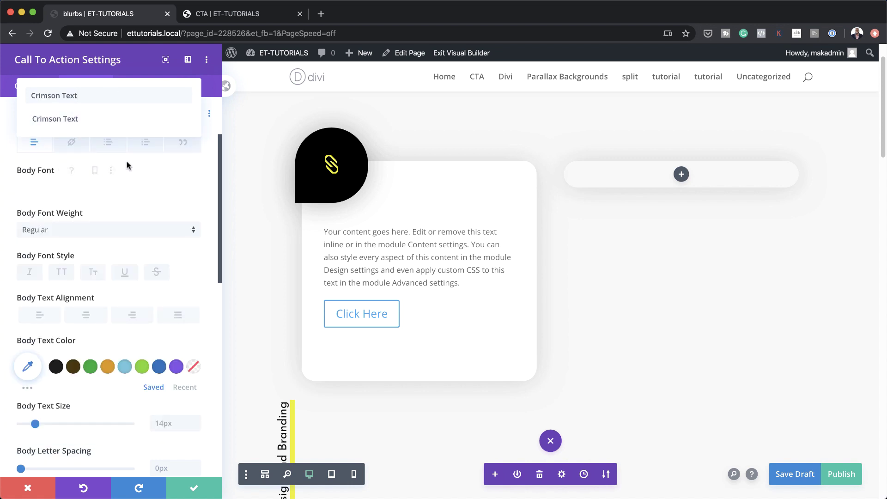
left_click(115, 121)
left_click(168, 423)
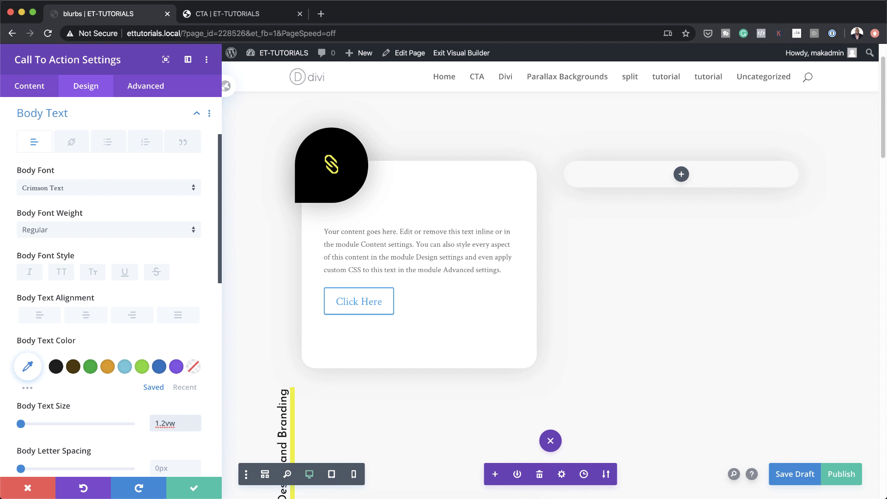
scroll(104, 414, "down", 5)
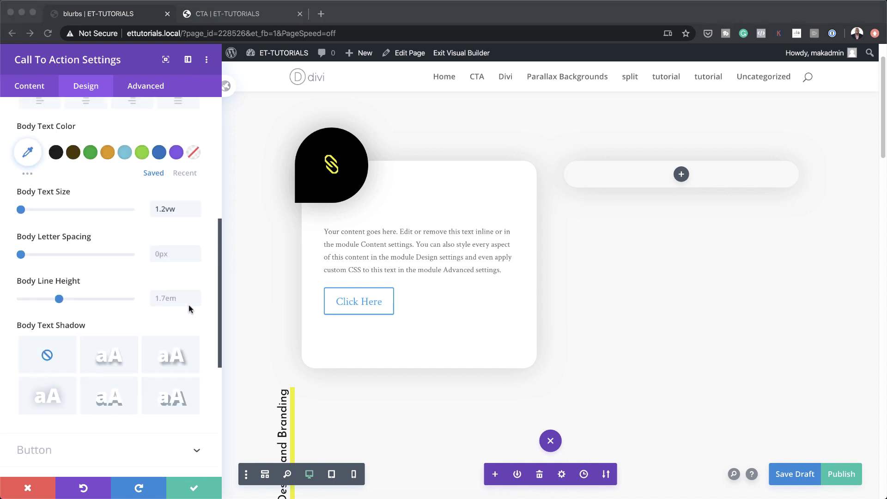
left_click(172, 297)
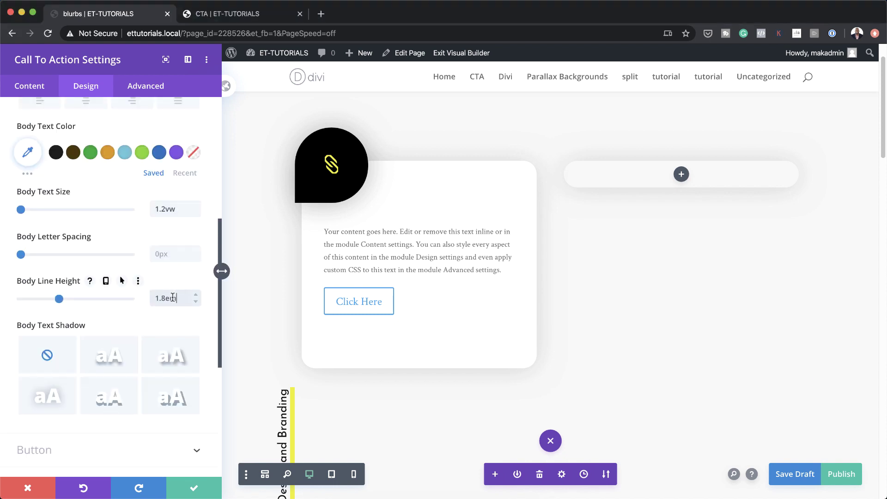
left_click(425, 320)
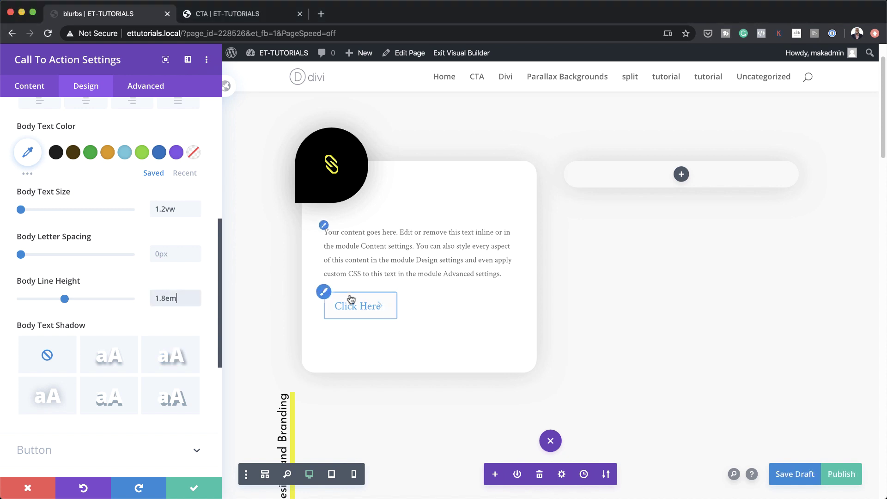
Enable custom styles for the Call To Action button and set its text color to #3f3f3f
left_click(324, 293)
left_click(43, 165)
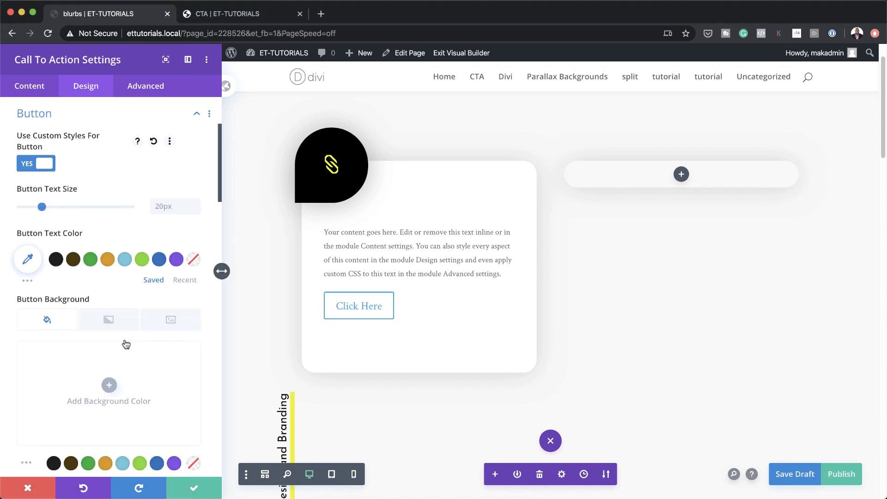
scroll(129, 342, "down", 1)
left_click(29, 239)
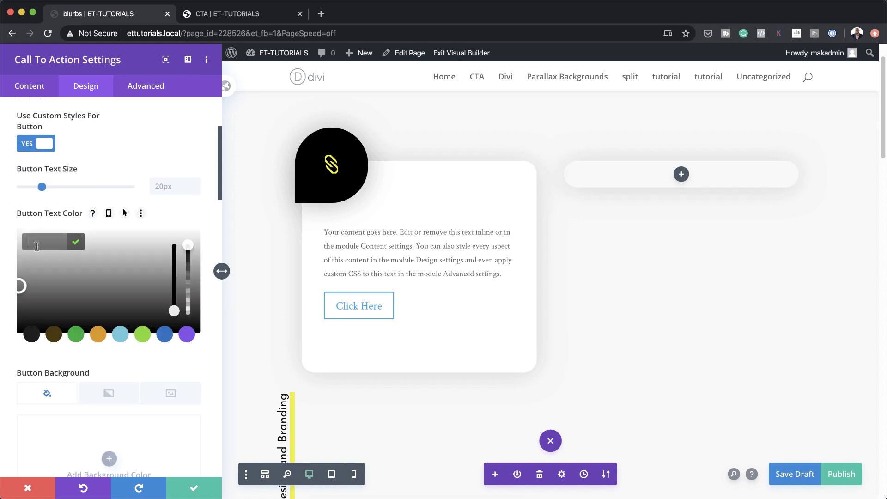
type("#3f3f3f")
Set the button text size to 1vw and the button font to Josefin Sans
scroll(152, 194, "down", 1)
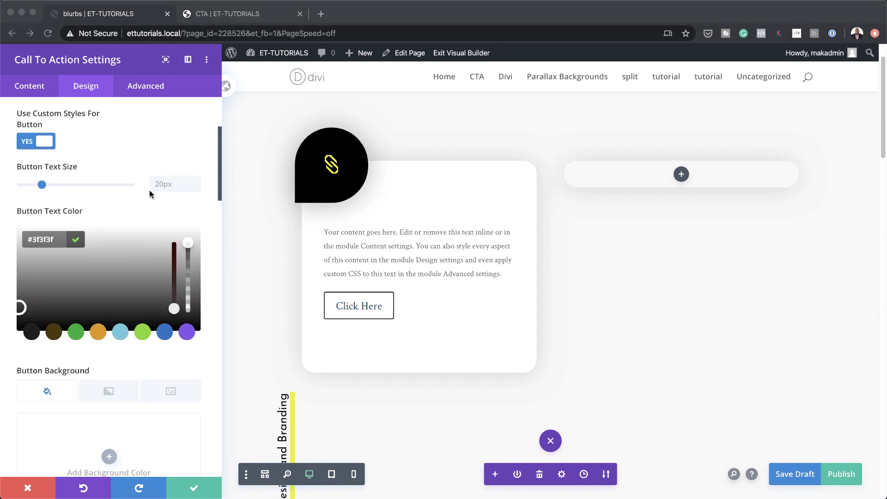
left_click(165, 183)
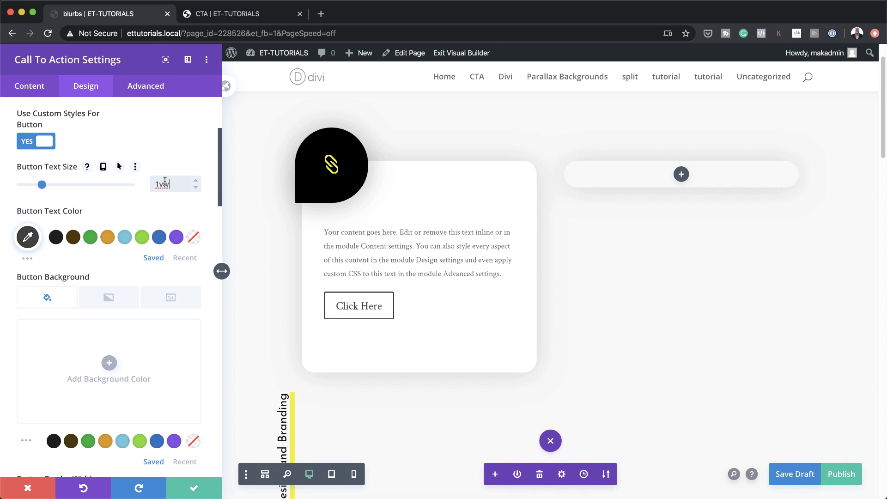
scroll(137, 311, "down", 8)
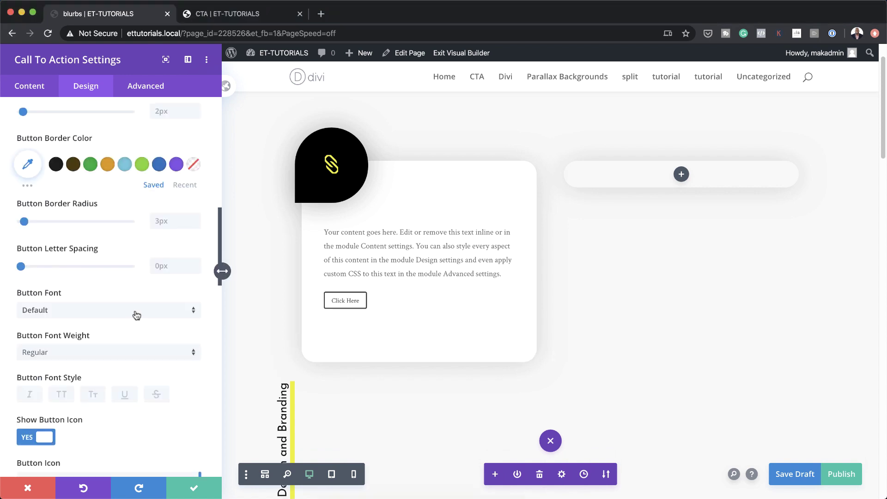
left_click(135, 314)
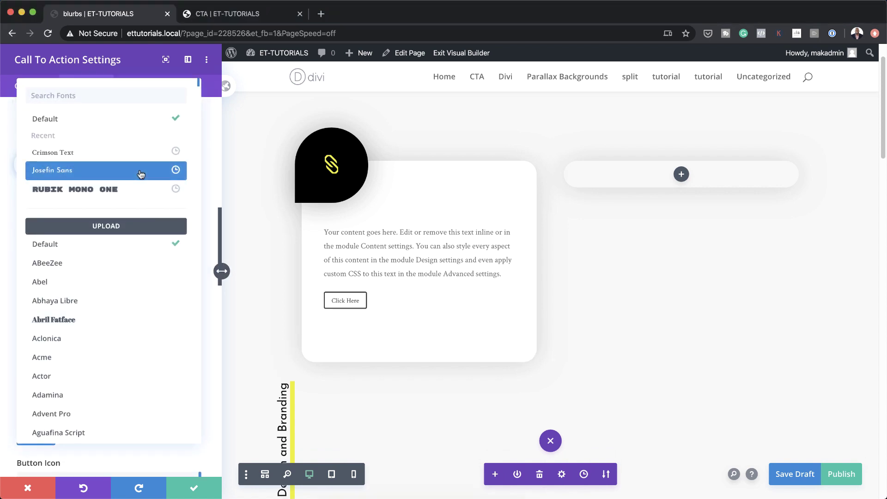
left_click(142, 171)
Give the Call To Action module a top margin of 3vw and collapse the Spacing settings
scroll(157, 332, "down", 5)
scroll(160, 363, "down", 10)
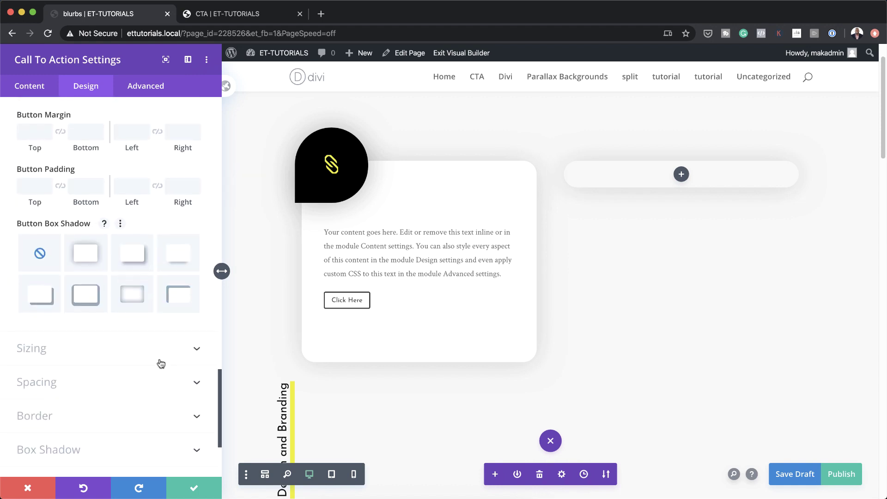
left_click(95, 376)
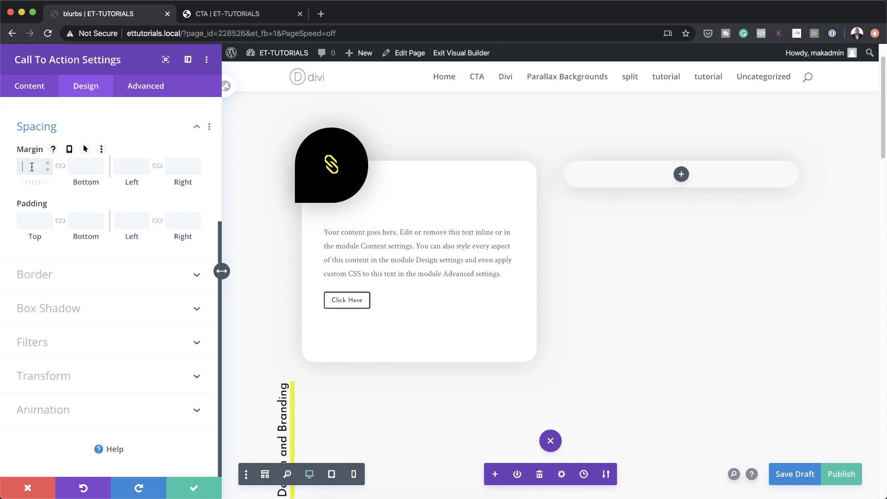
type("3vw")
scroll(193, 189, "up", 2)
left_click(199, 186)
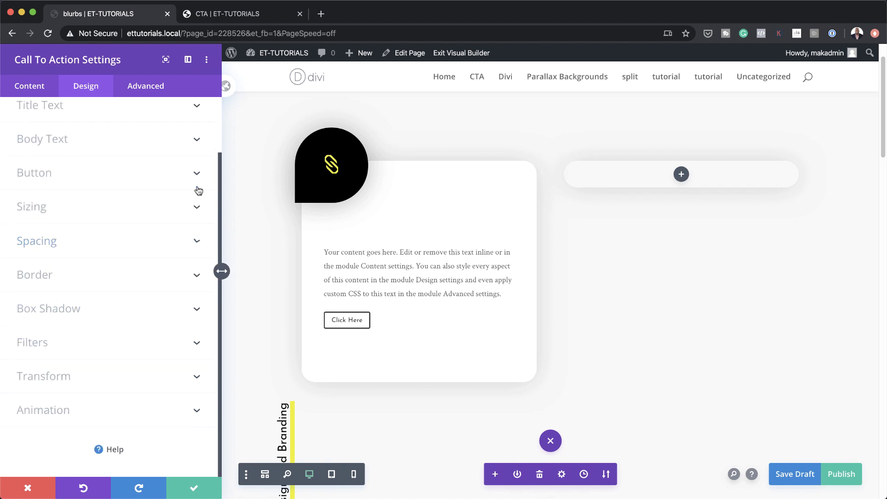
Give the Call To Action module linked left and right padding of 7vw and close its settings
scroll(162, 212, "up", 2)
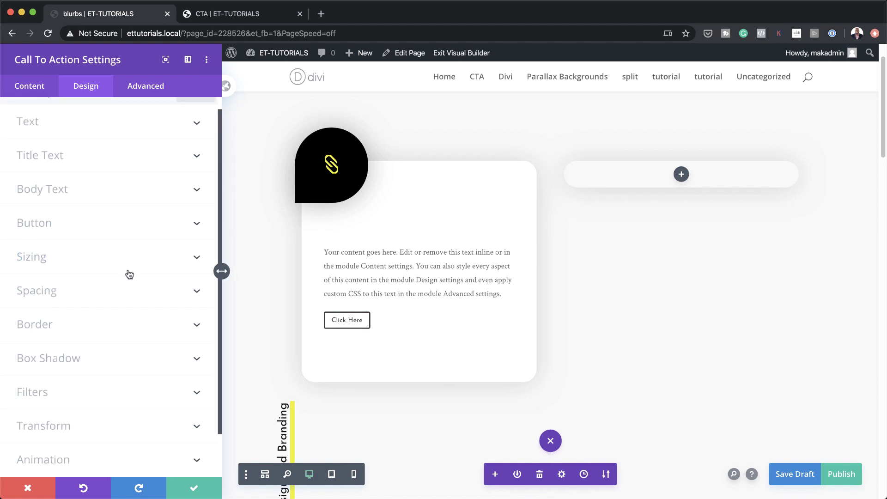
scroll(129, 275, "down", 2)
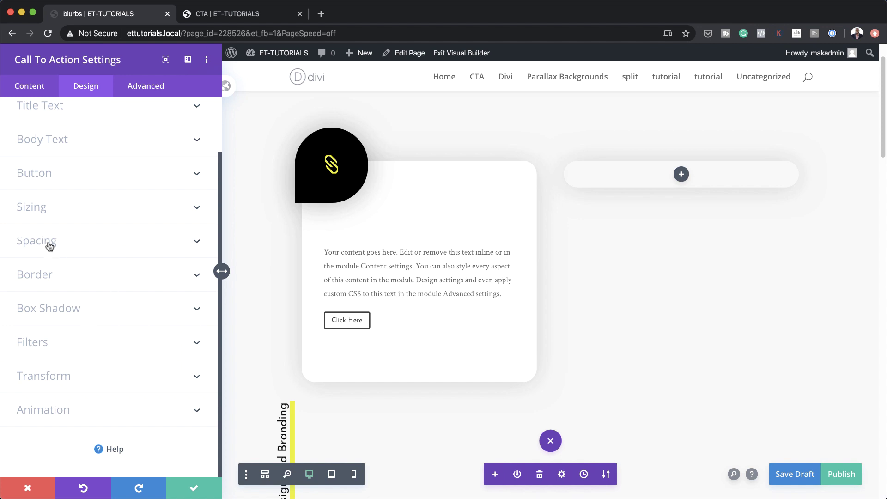
left_click(49, 244)
left_click(125, 220)
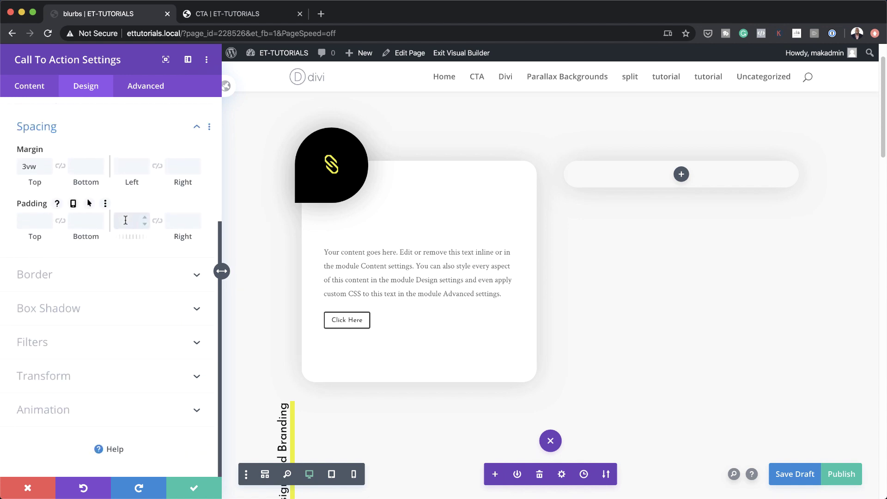
type("7vw")
left_click(157, 221)
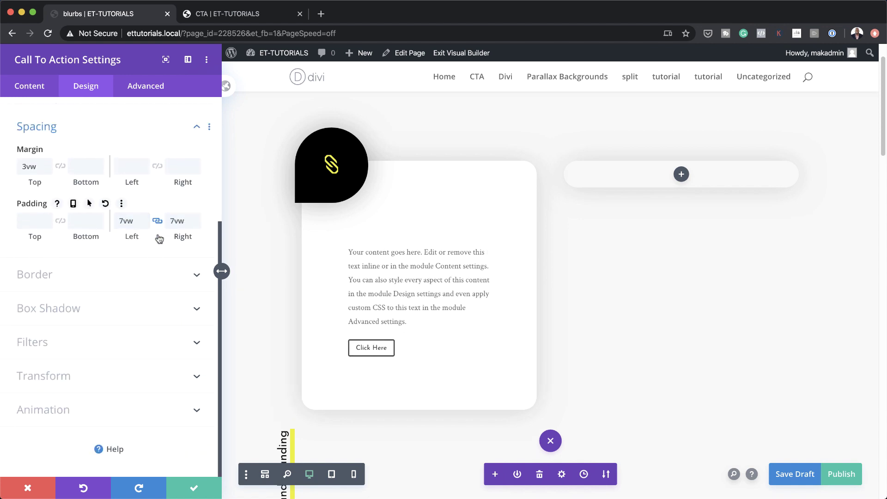
key("Escape")
Delete the first row's empty second column, duplicate the finished column in its place and save the row settings
scroll(120, 300, "down", 4)
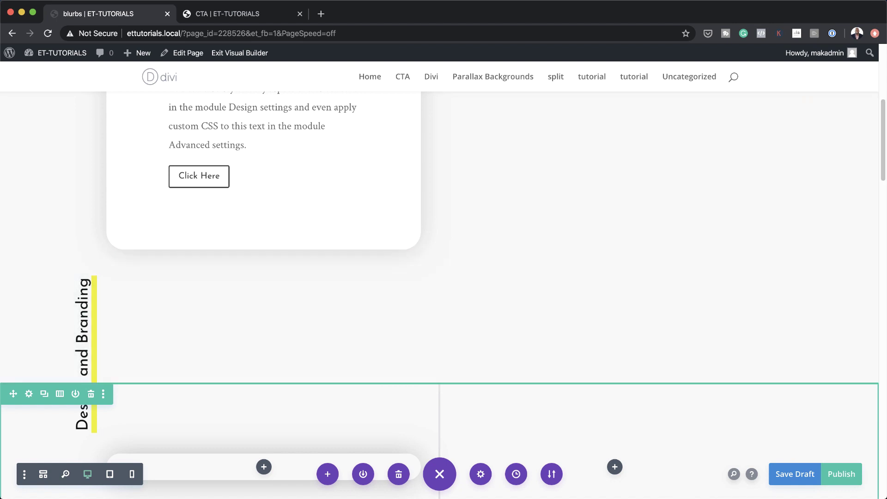
scroll(229, 326, "up", 5)
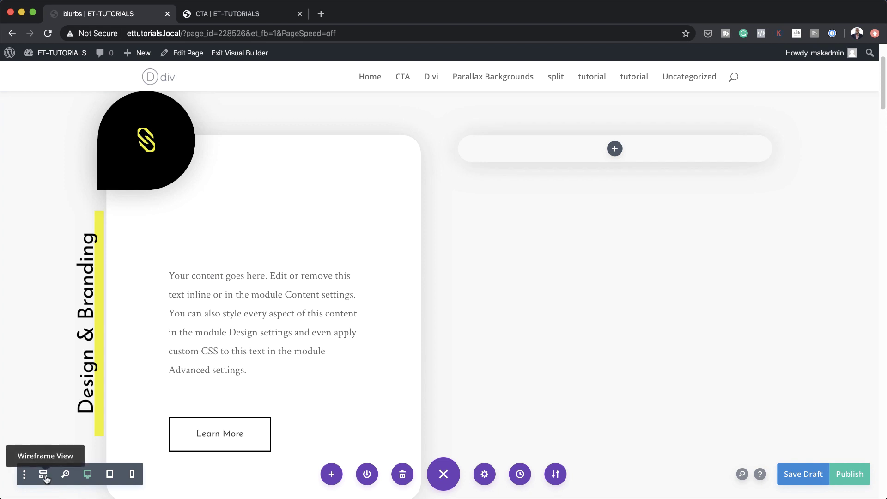
scroll(325, 291, "up", 5)
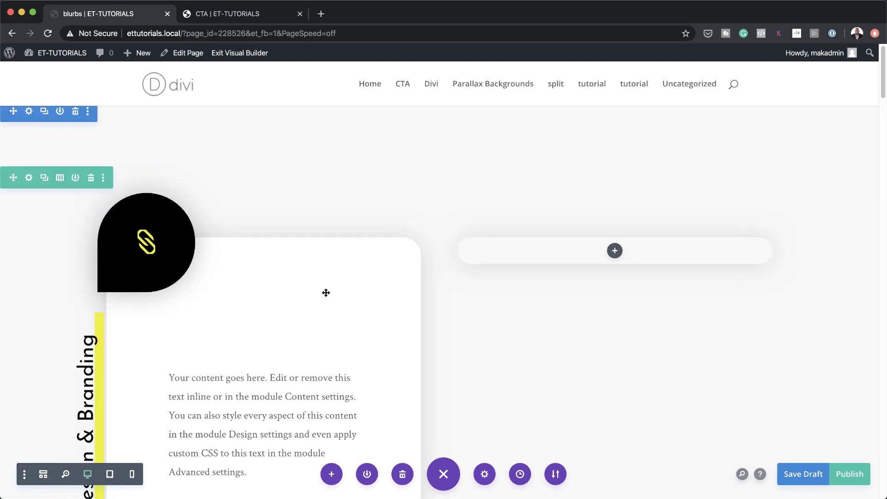
left_click(29, 183)
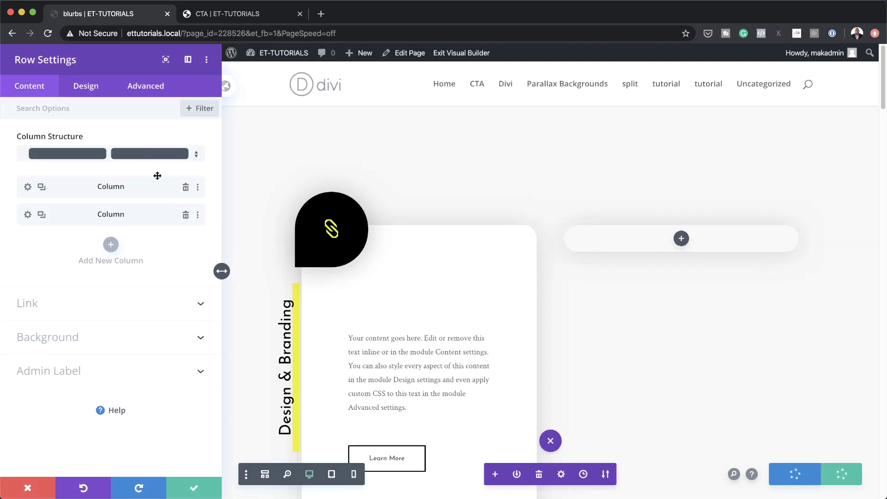
left_click(186, 216)
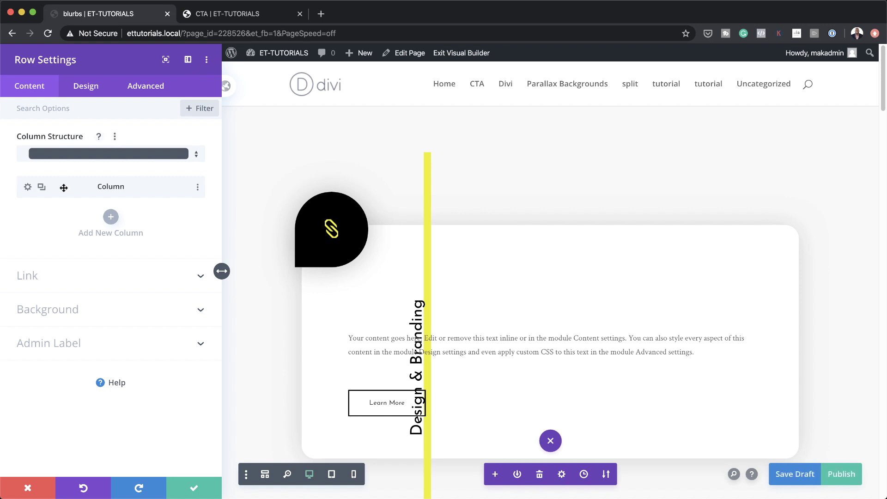
left_click(42, 187)
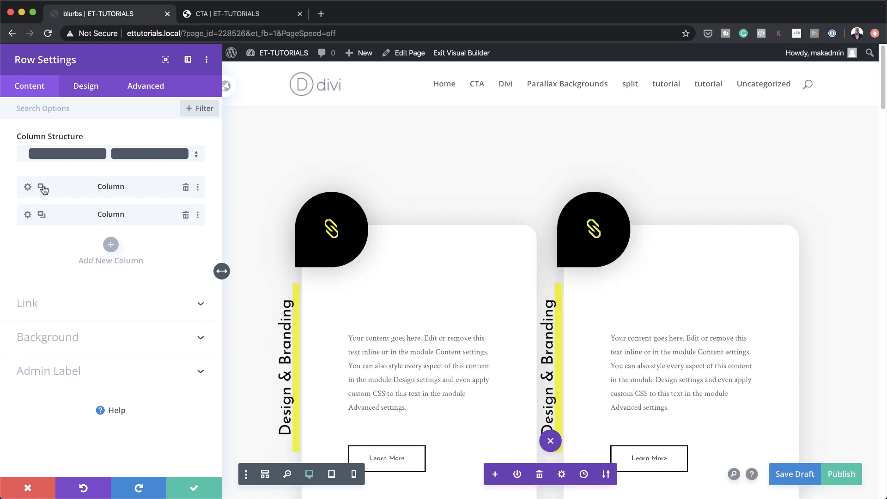
scroll(561, 342, "down", 4)
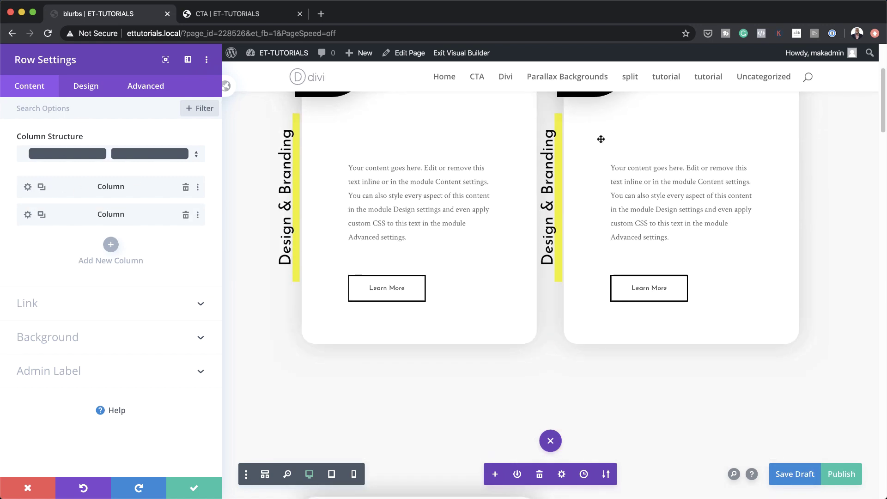
scroll(702, 373, "up", 2)
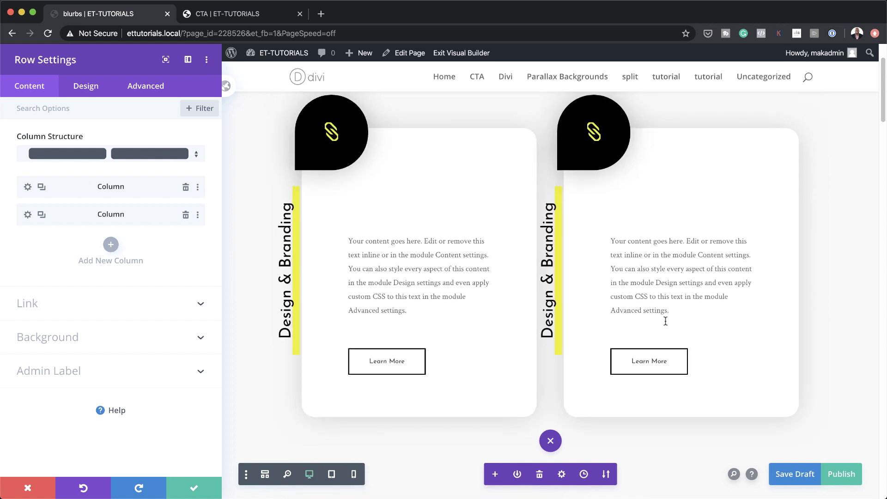
left_click(194, 490)
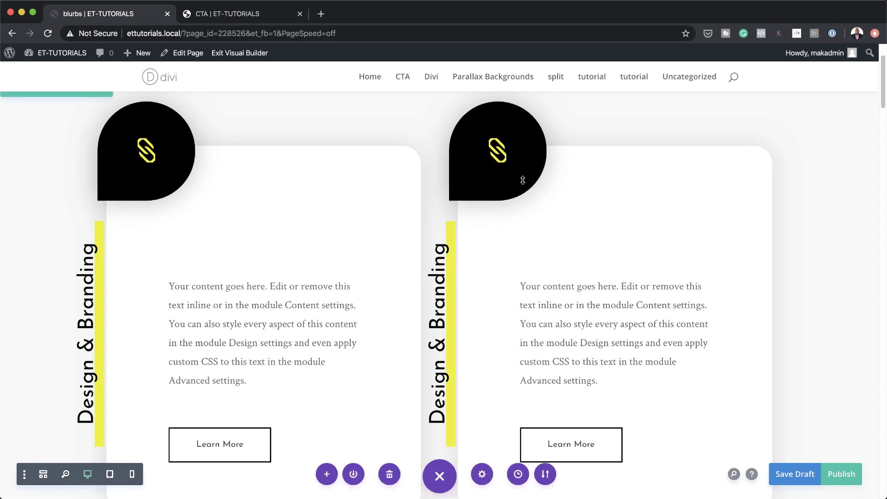
Change the second column's Blurb icon color to the saved light blue swatch and save the module
left_click_drag(448, 226, 457, 208)
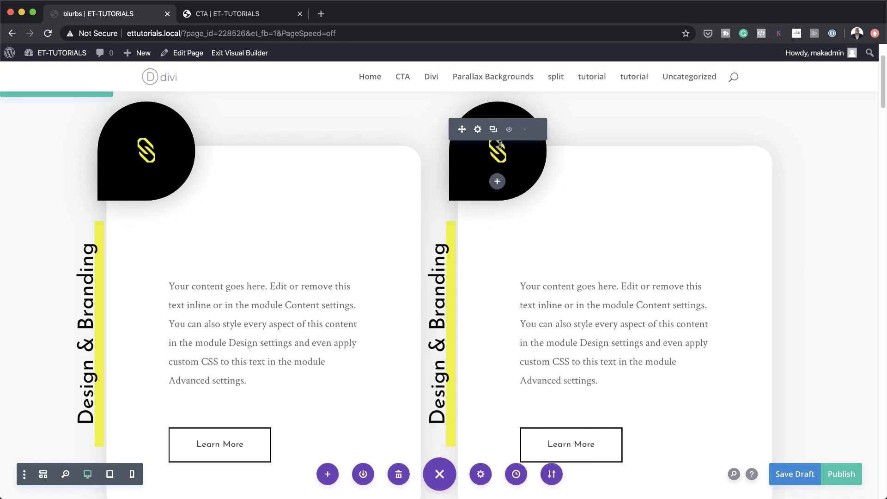
left_click(479, 131)
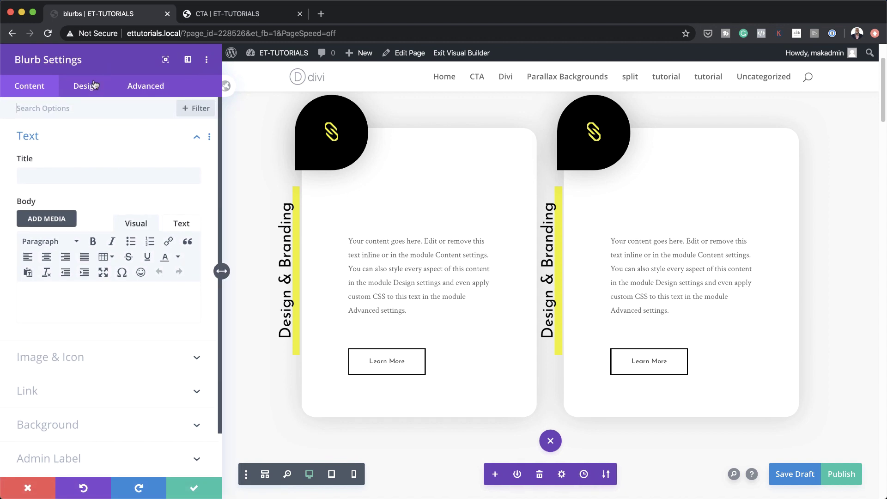
left_click(92, 89)
left_click(56, 136)
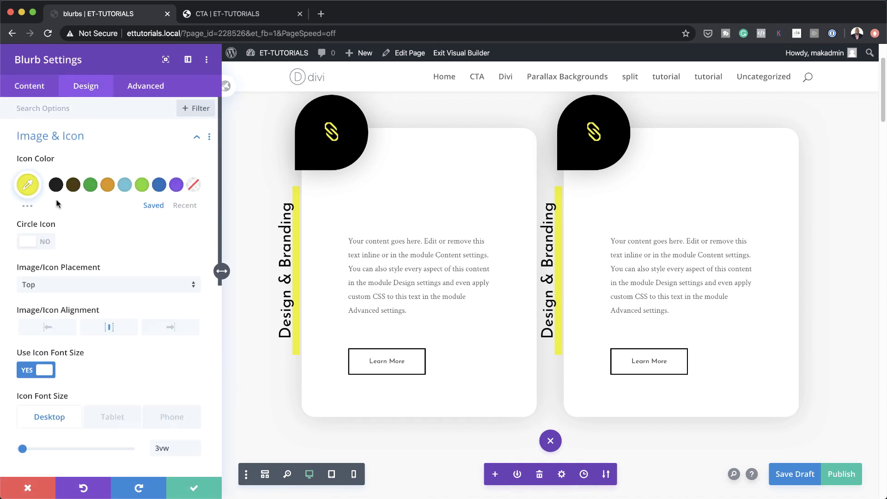
left_click(124, 185)
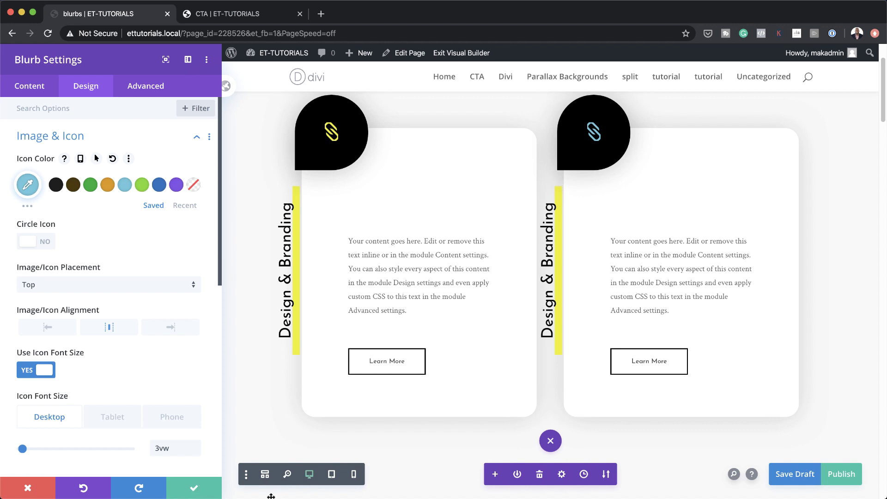
left_click(193, 488)
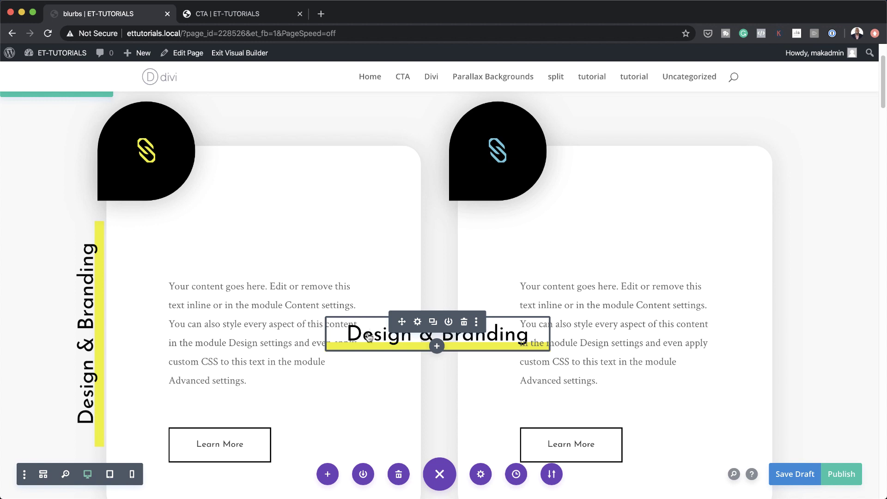
Add a Blurb module to the first column of the second row and clear its title and body text
scroll(600, 300, "down", 5)
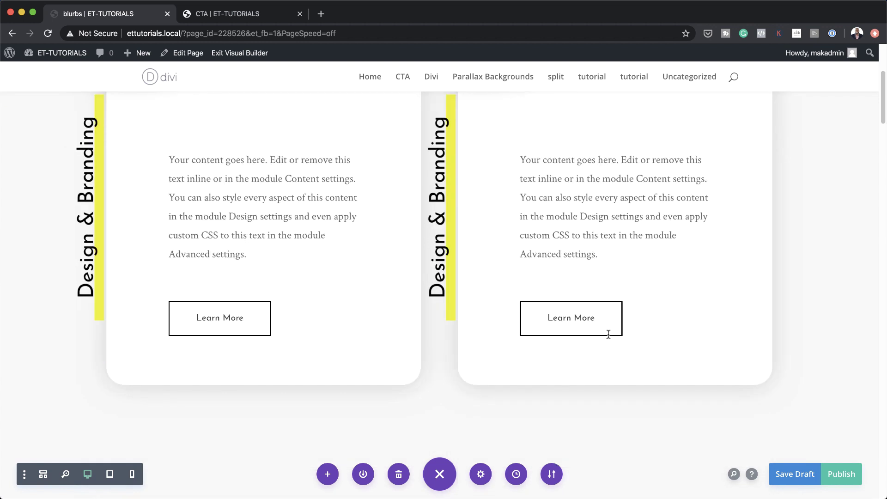
scroll(607, 332, "down", 10)
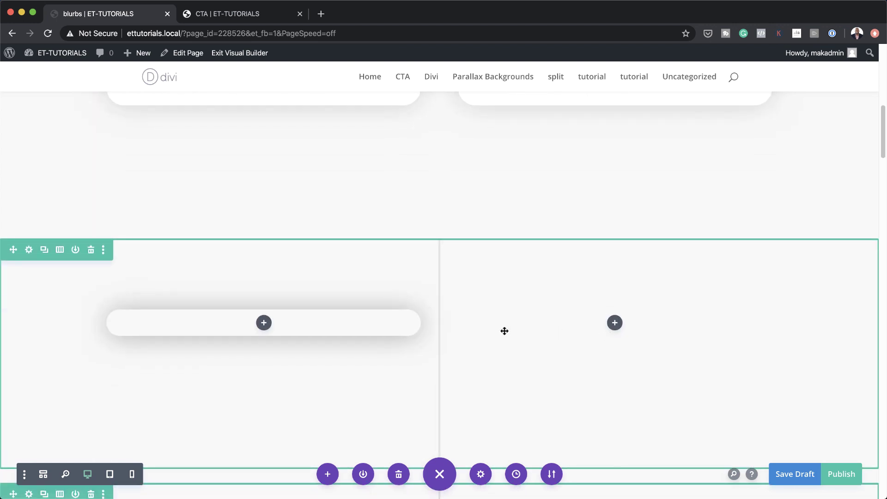
left_click(264, 323)
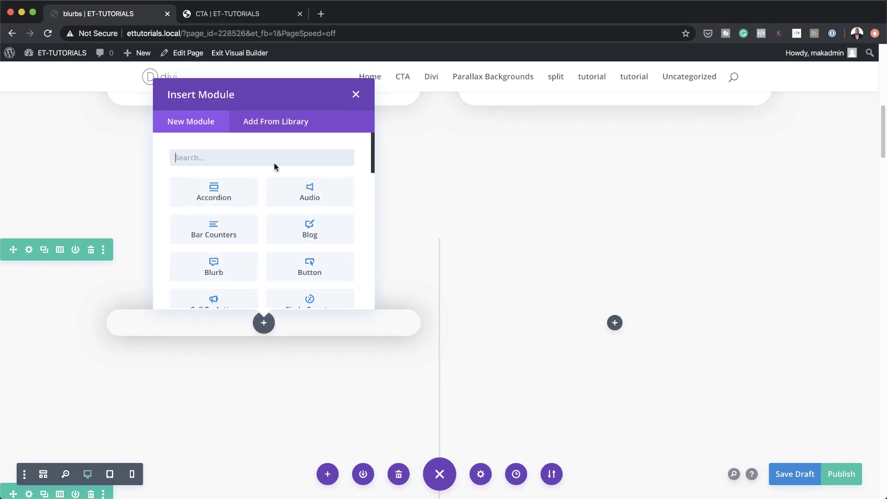
left_click(213, 267)
triple_click(117, 177)
key("BackSpace")
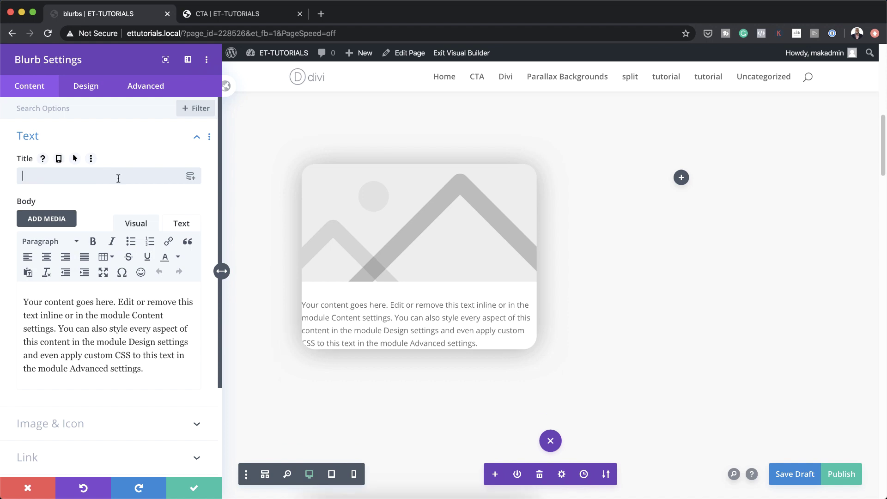
left_click(164, 368)
key("ctrl+a")
key("BackSpace")
Enable the icon option for the new Blurb and choose the chain-link icon
scroll(54, 362, "down", 6)
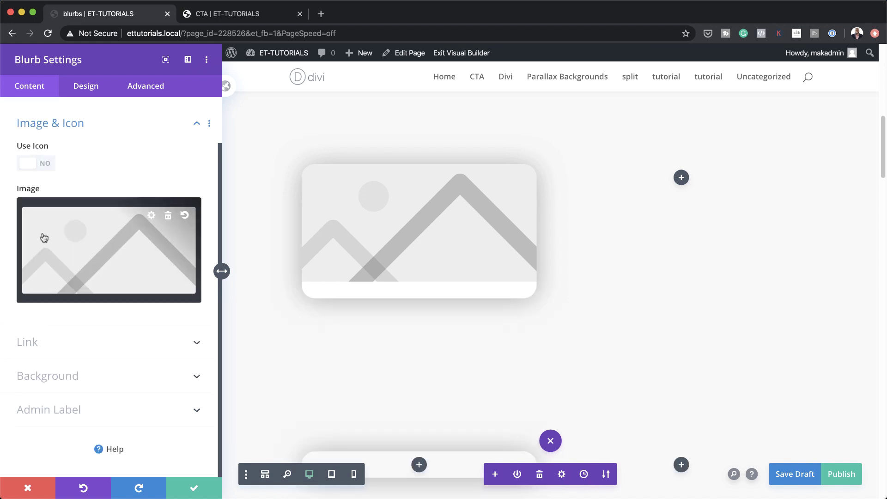
left_click(46, 163)
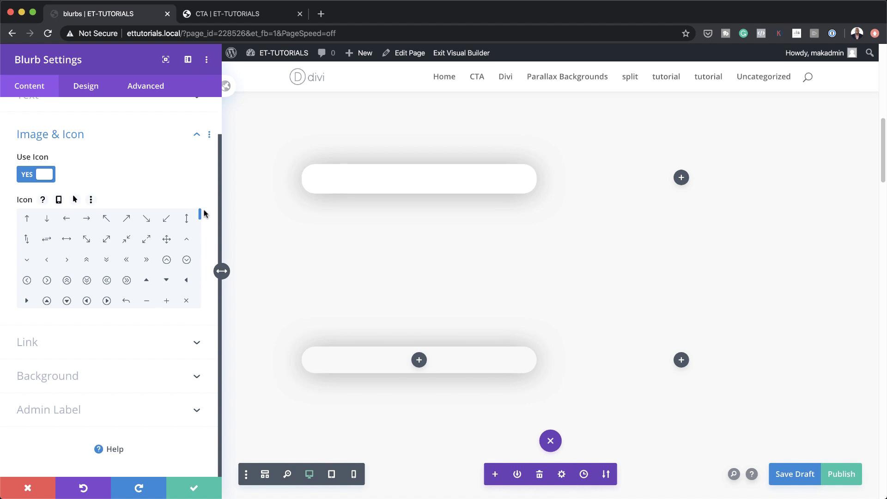
left_click_drag(203, 213, 200, 240)
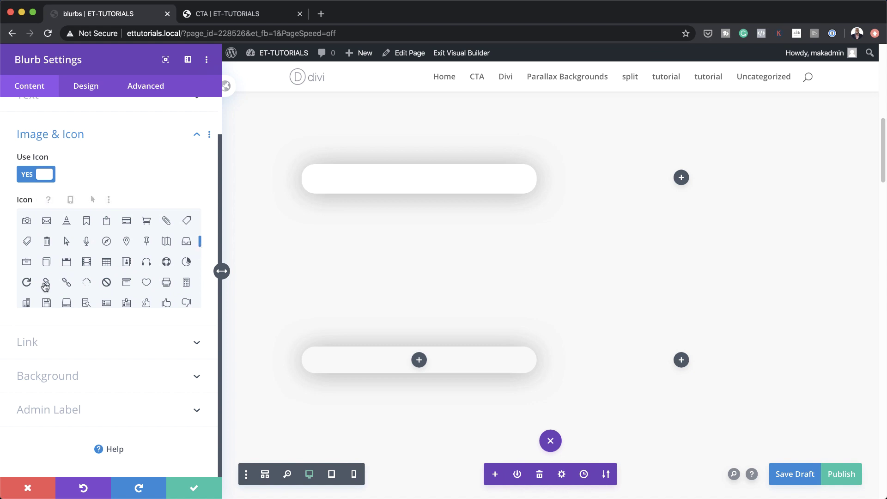
left_click(45, 286)
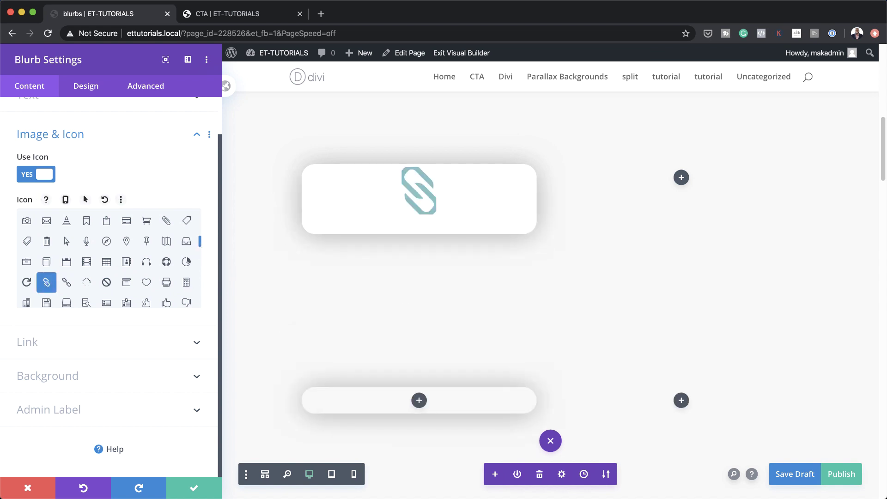
Set the new Blurb's background color to #edf000
left_click(69, 377)
left_click(108, 271)
left_click(50, 237)
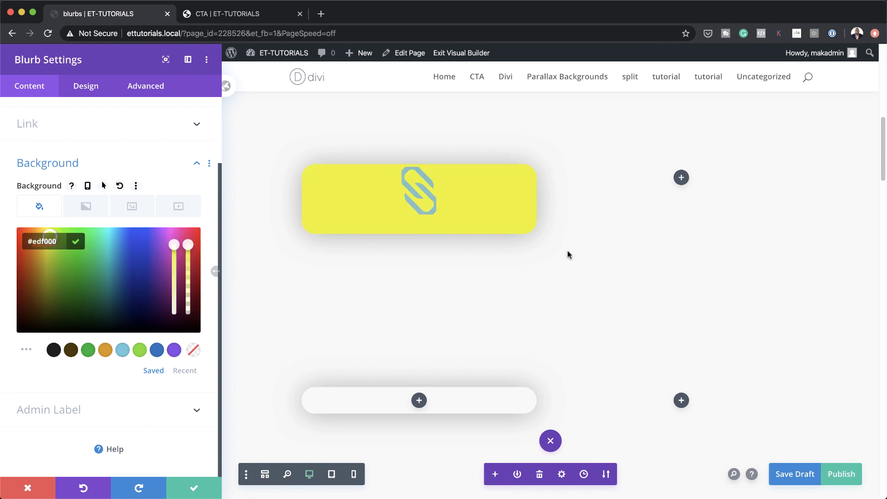
Set the new Blurb's icon color to #ffffff
left_click(87, 86)
left_click(58, 138)
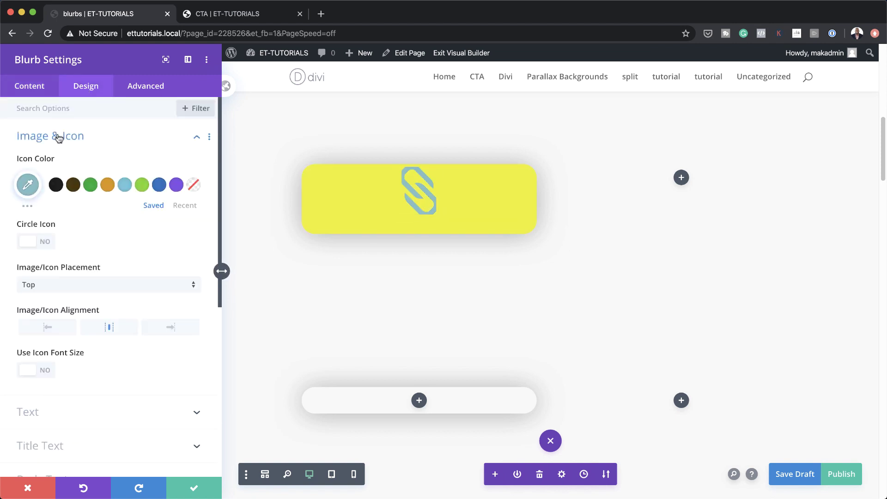
left_click(27, 186)
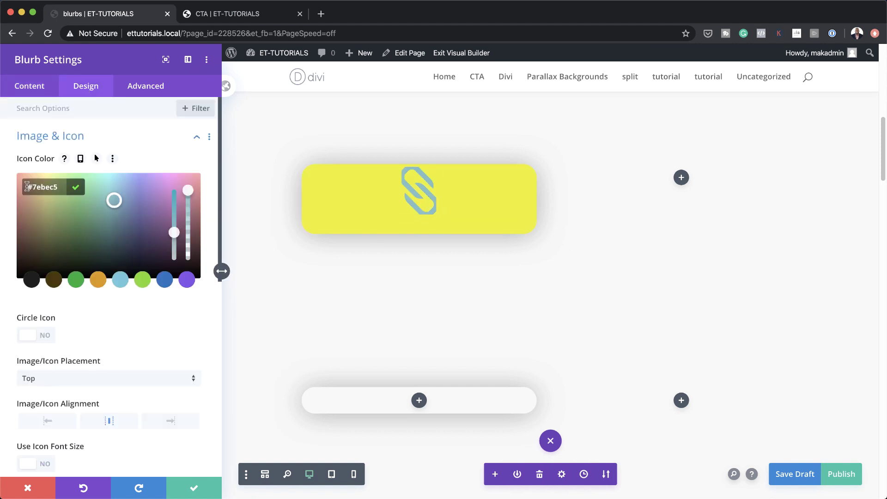
double_click(59, 189)
type("ffffff")
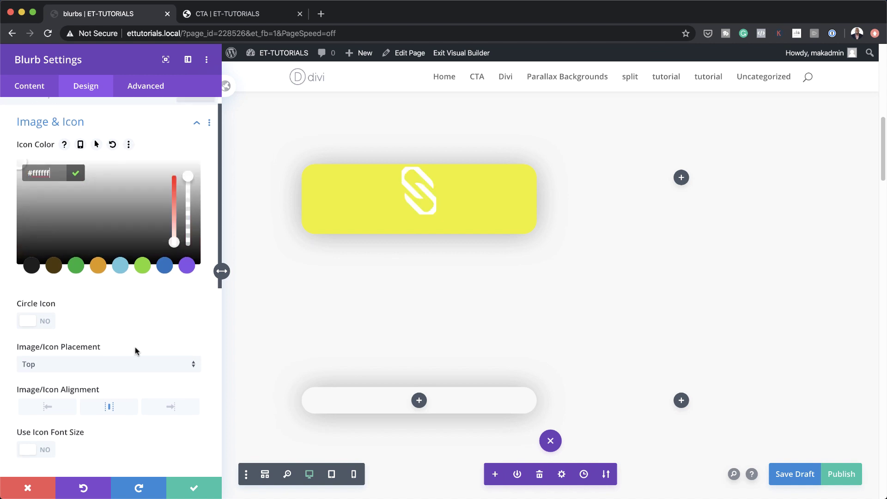
Enable a custom icon font size for the Blurb and set it to 3vw
scroll(134, 351, "down", 4)
left_click(53, 334)
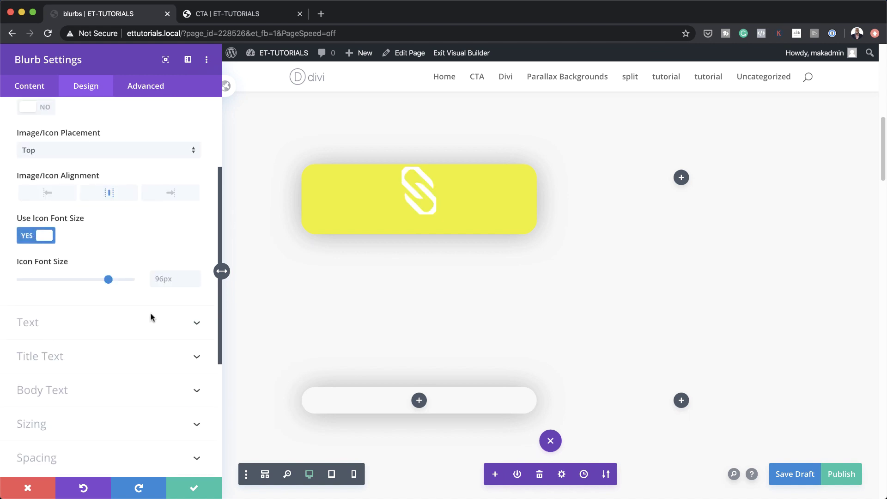
type("30px")
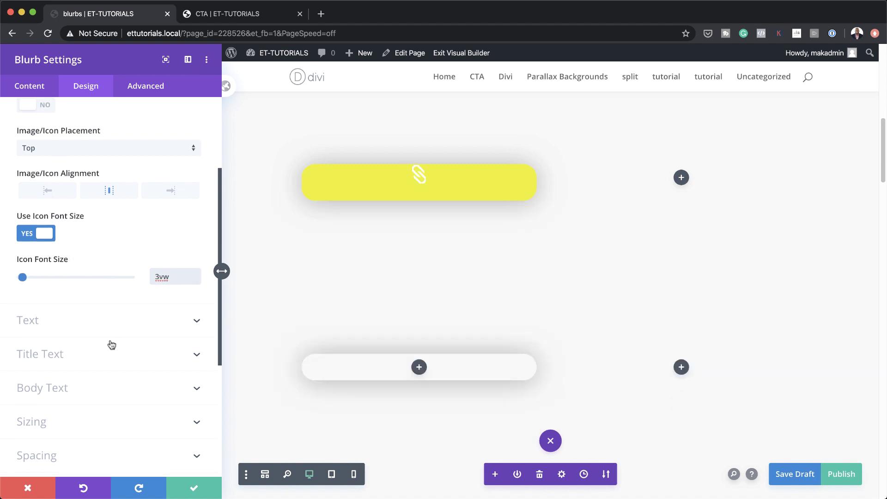
Set the Blurb's content width to 100% and open its Spacing settings
scroll(109, 342, "down", 3)
left_click(50, 325)
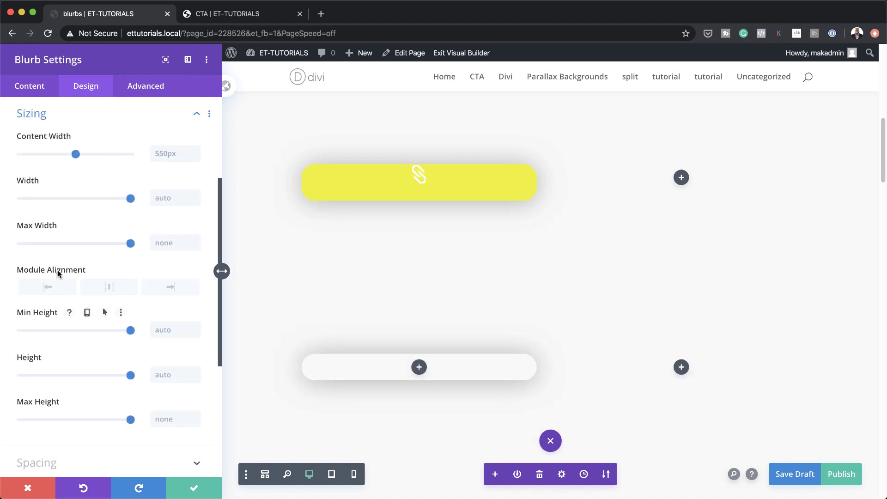
left_click(173, 155)
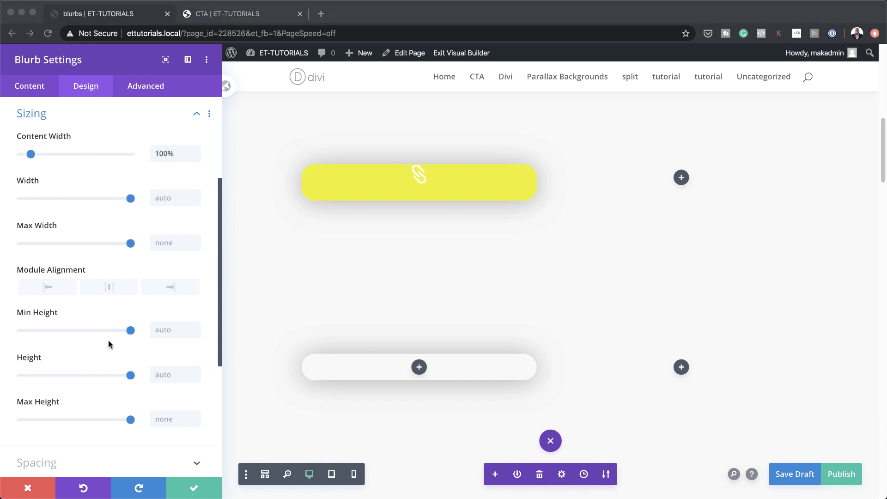
left_click(46, 457)
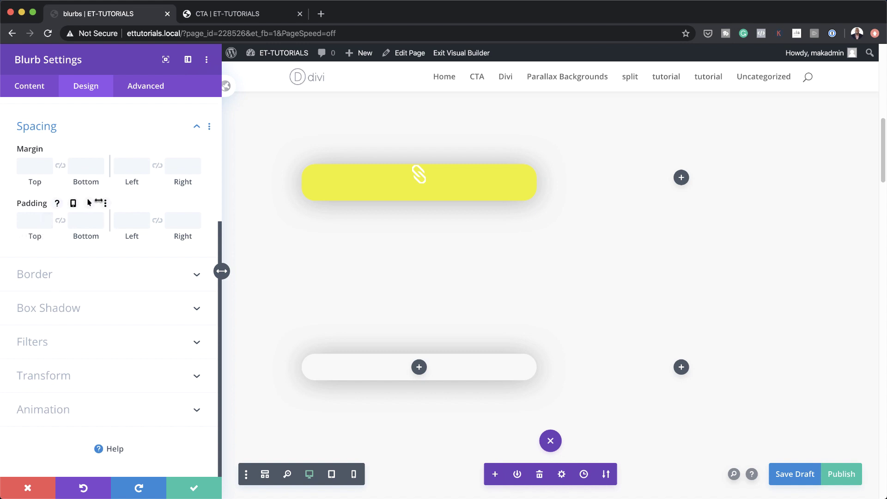
Set the Blurb's margins to 0vw top and 3vw left and right, and its top and bottom padding to 2vw
left_click(37, 168)
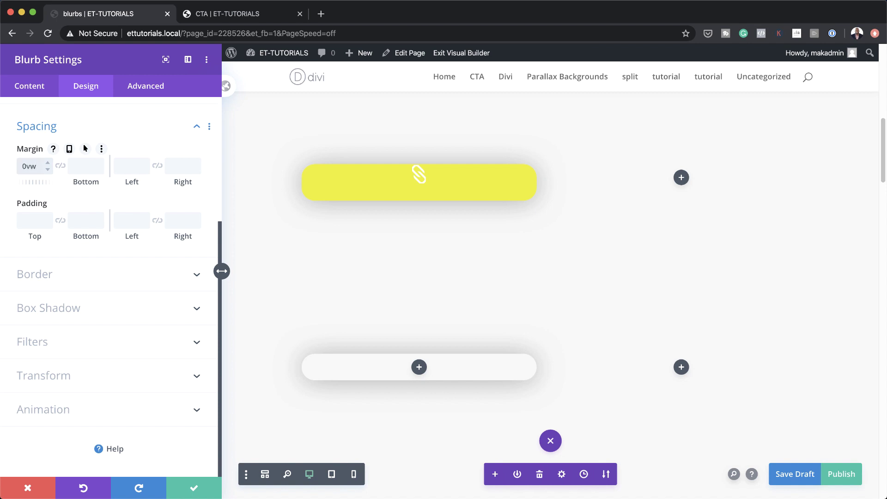
left_click(127, 165)
type("2vw")
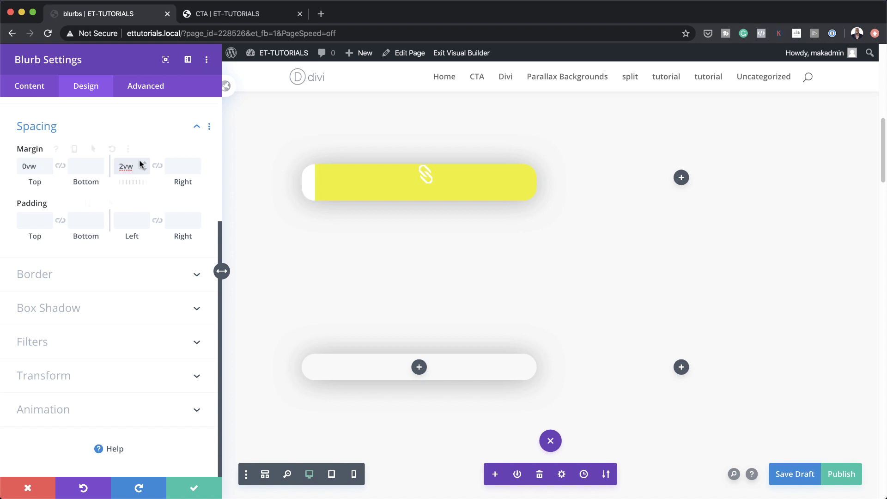
key("Up")
left_click(157, 166)
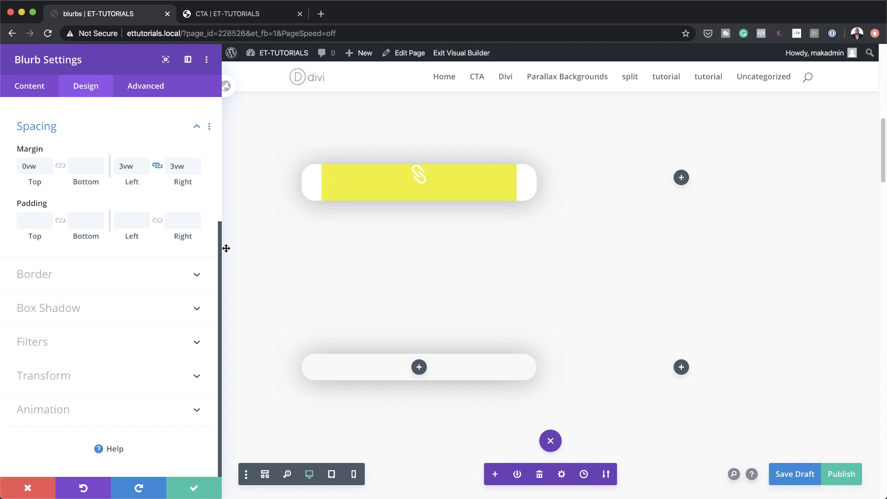
left_click(26, 220)
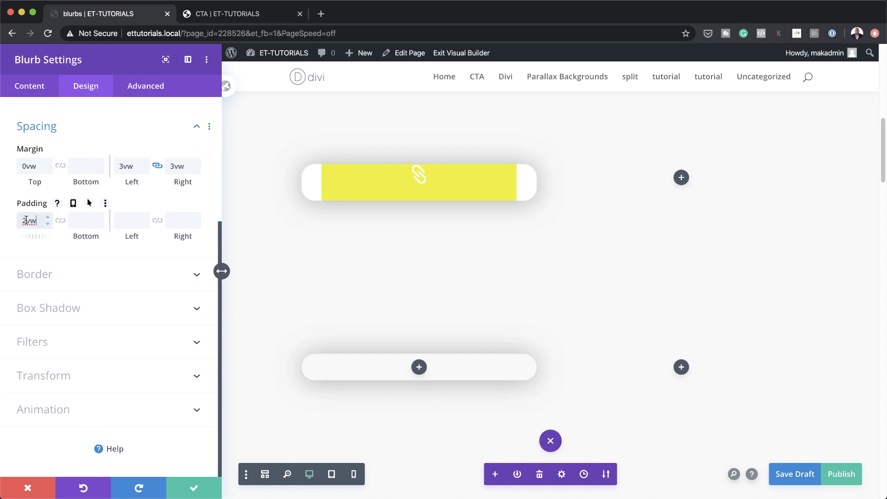
type("2vw")
left_click(61, 221)
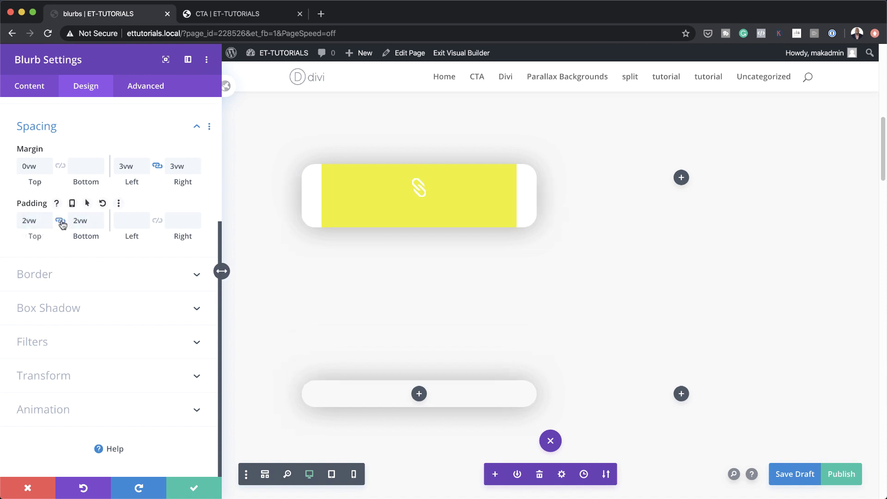
Round all the Blurb's corners to 2vw, apply the soft all-around box shadow preset and save the module
left_click(99, 275)
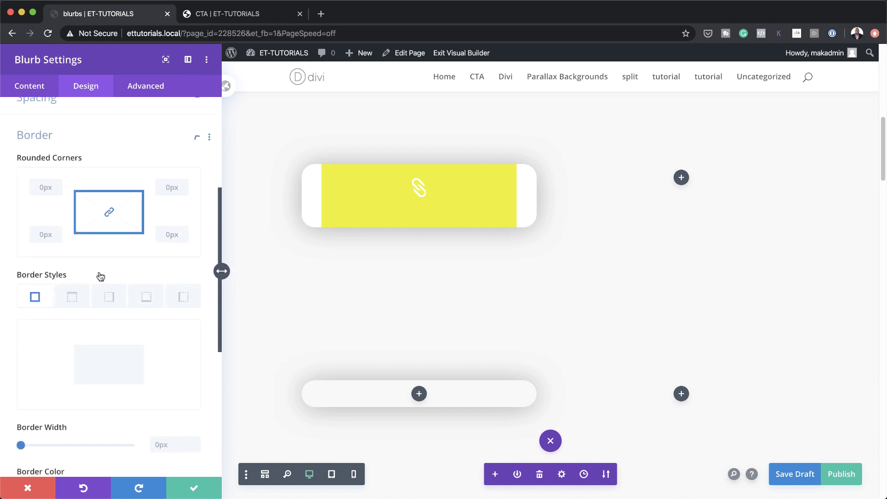
left_click(44, 165)
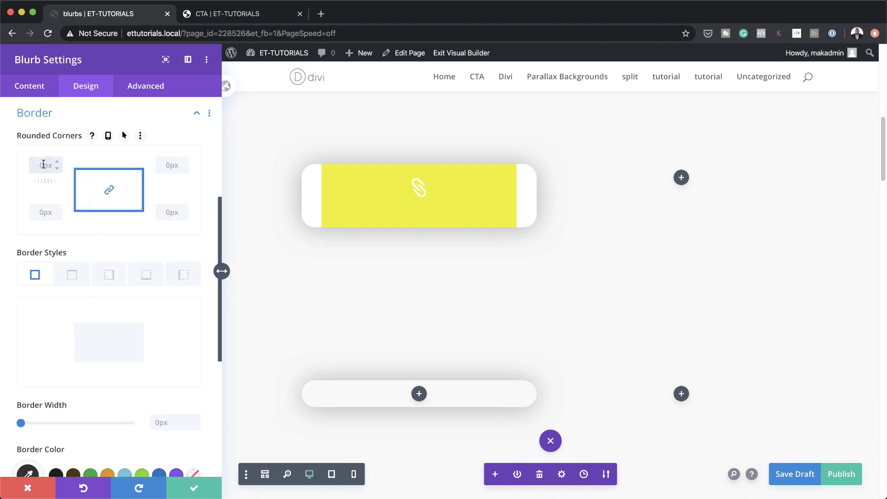
left_click(70, 201)
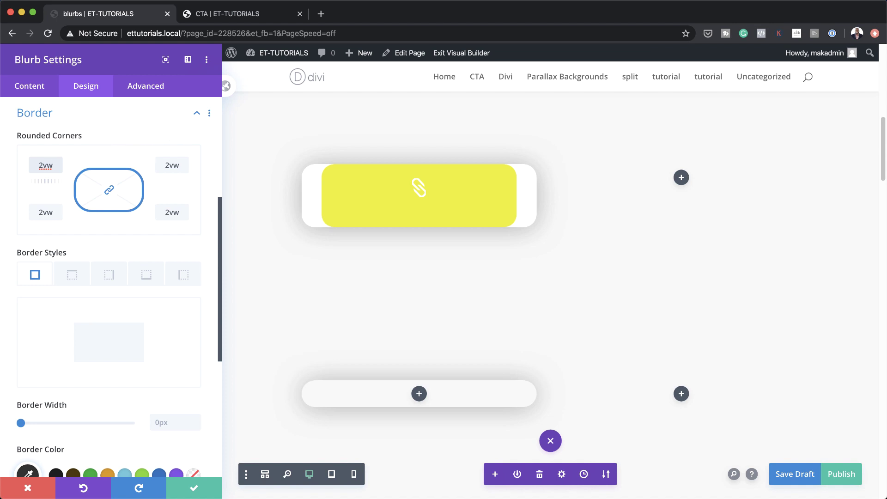
scroll(62, 314, "down", 6)
left_click(87, 259)
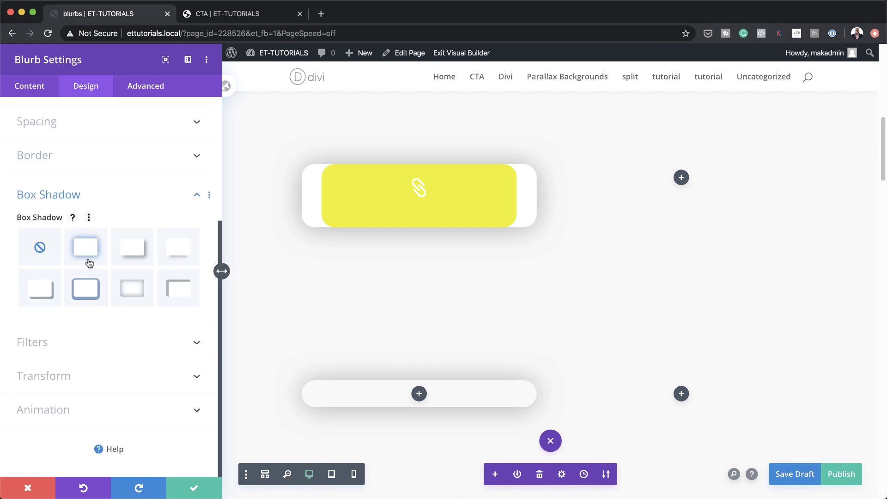
left_click(194, 488)
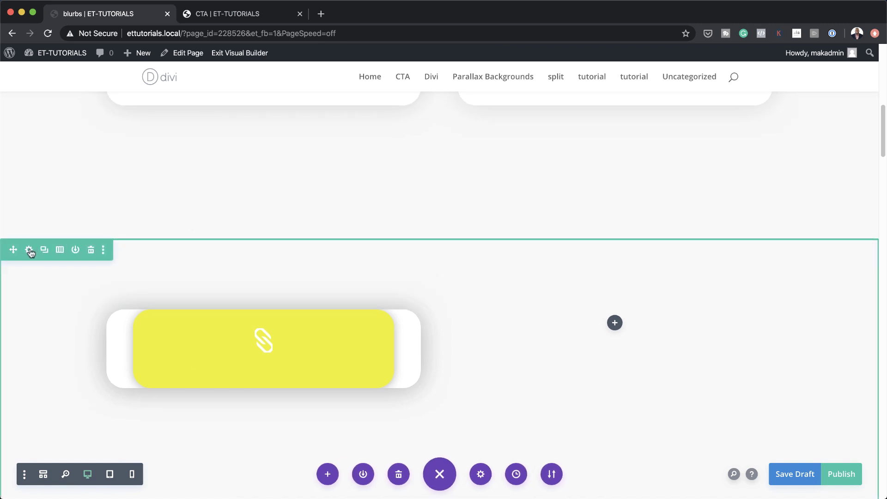
Remove the box shadow from the first column of the row holding the new Blurb
left_click(29, 251)
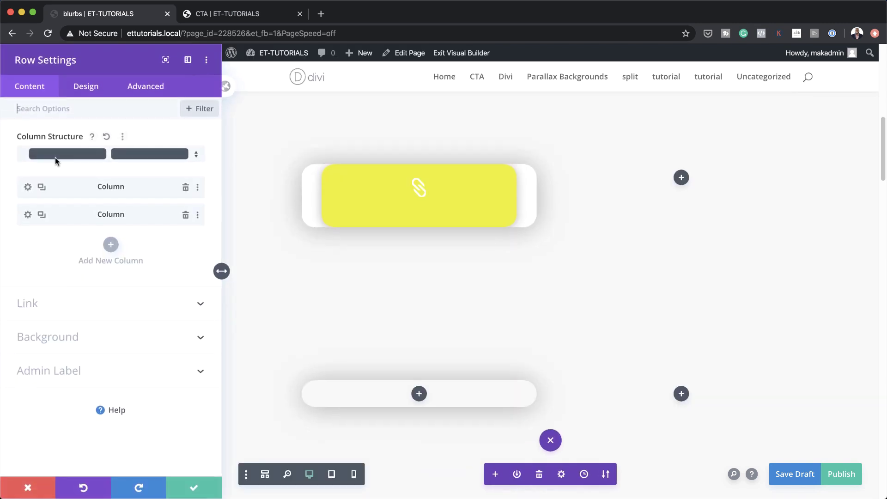
left_click(27, 187)
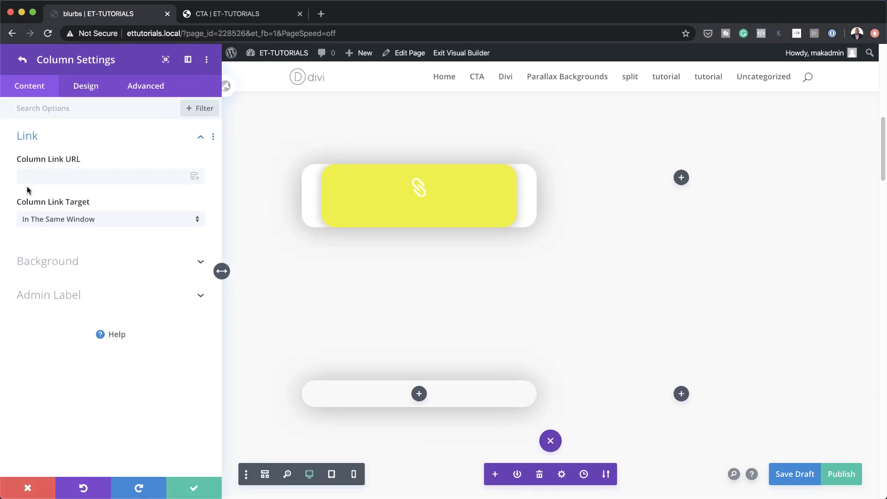
left_click(96, 89)
left_click(71, 205)
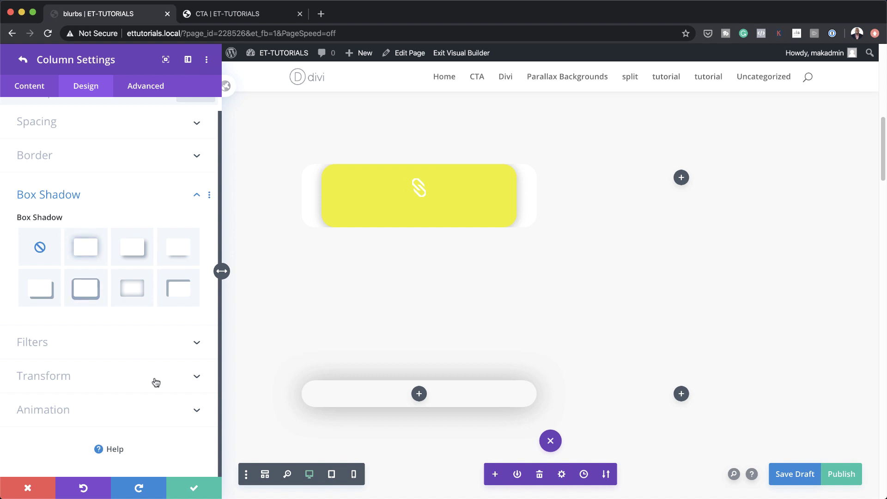
Clear the first column's background color and save the row settings
left_click(34, 88)
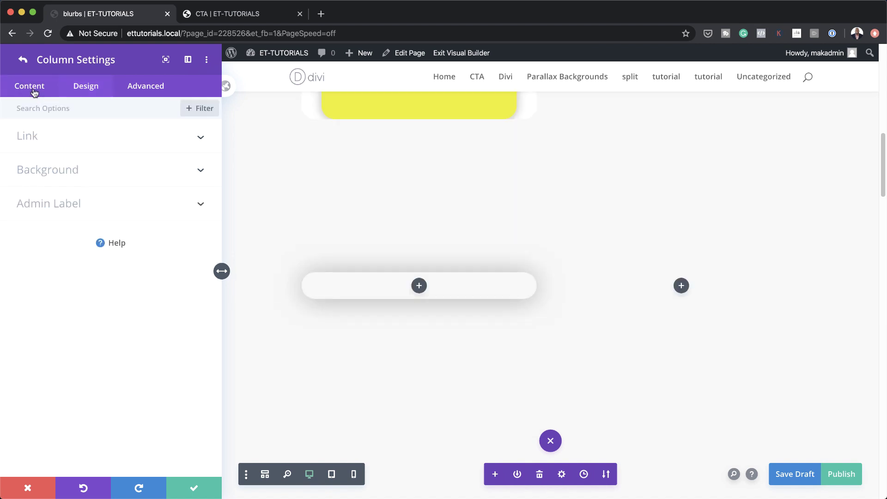
left_click(59, 174)
left_click(193, 349)
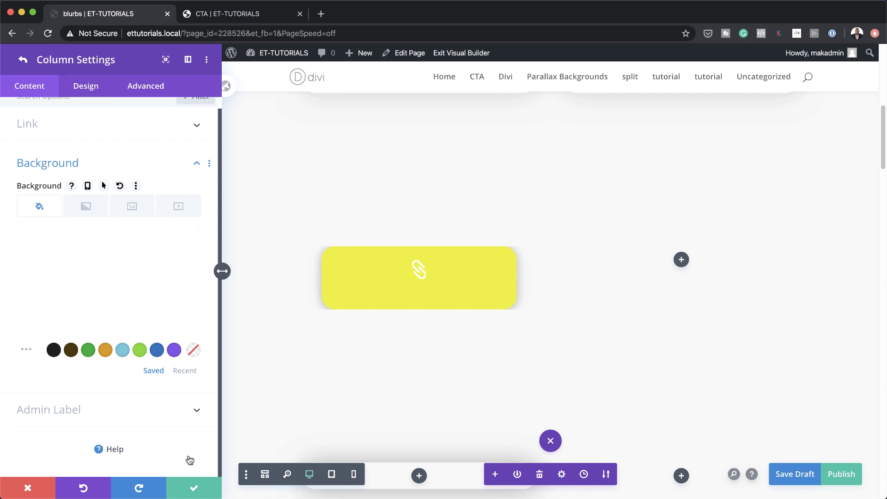
left_click(194, 488)
key("Escape")
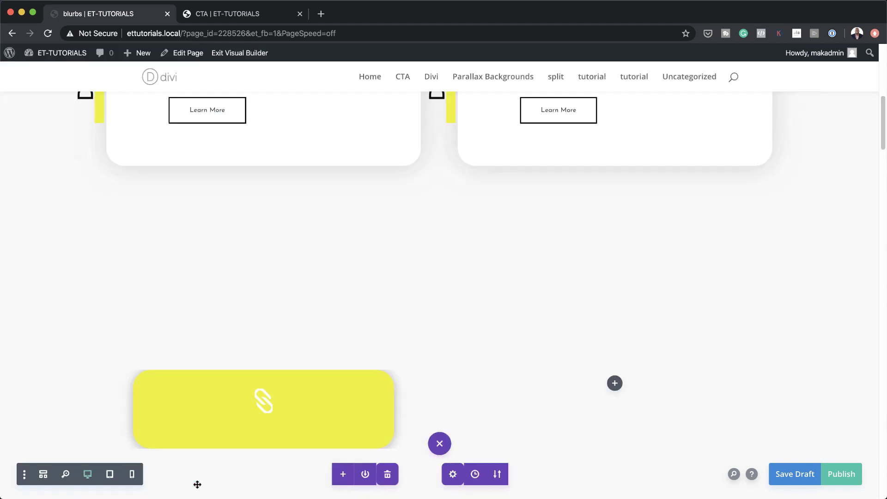
Add the custom CSS "margin-bottom: 0px;" to the new Blurb's image and save the module
scroll(584, 376, "down", 3)
left_click(244, 301)
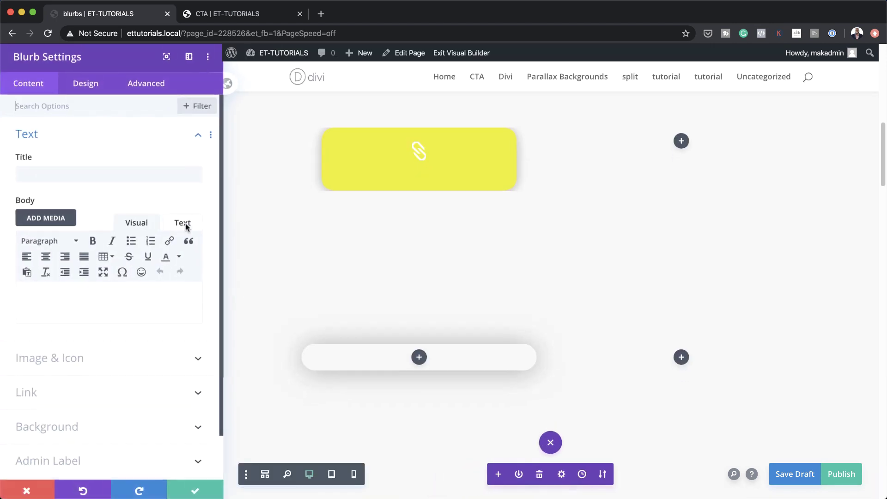
left_click(149, 87)
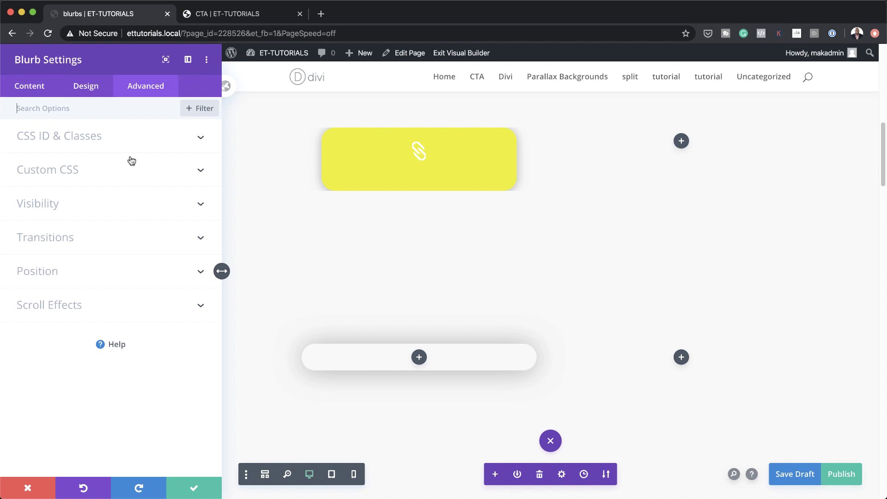
left_click(72, 171)
scroll(109, 393, "down", 4)
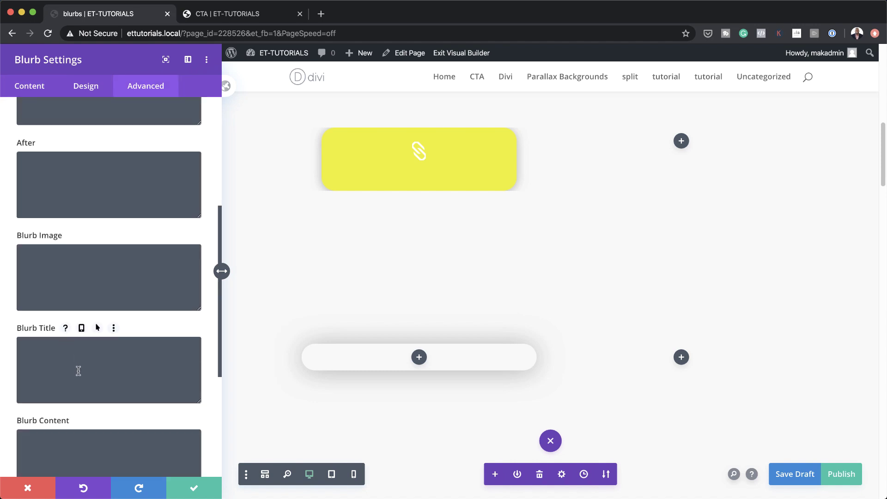
left_click(89, 290)
type("margin-bottom: 0px;")
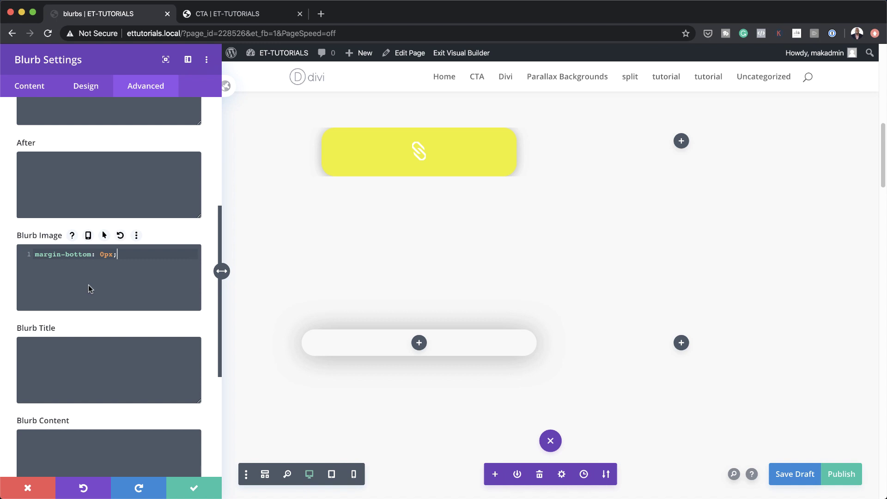
left_click(192, 488)
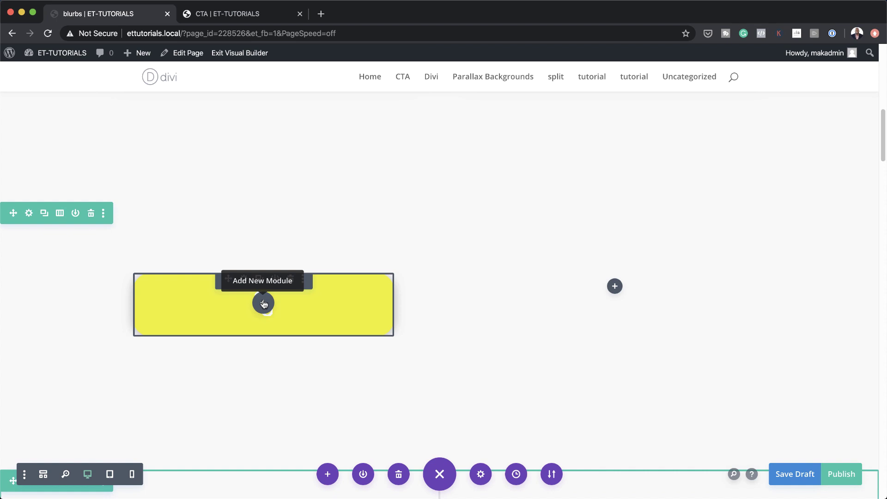
Insert a Call To Action module below the new Blurb and set its button link URL to #
left_click(264, 303)
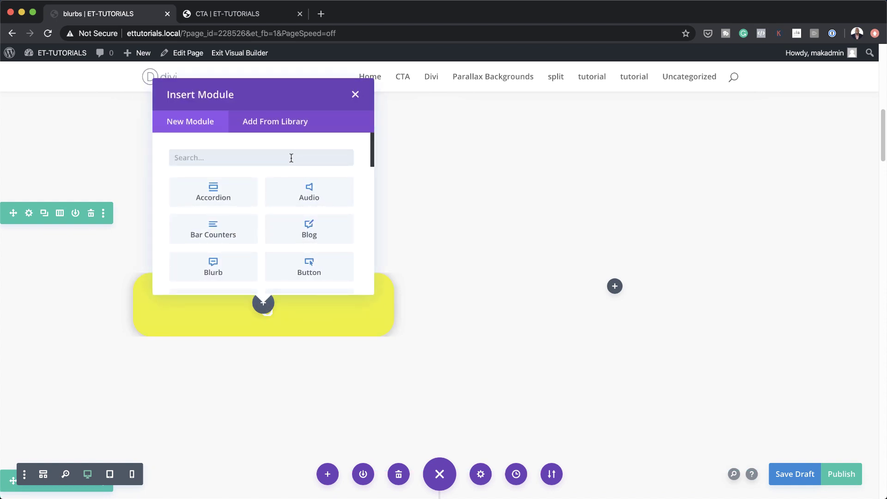
type("call")
left_click(214, 191)
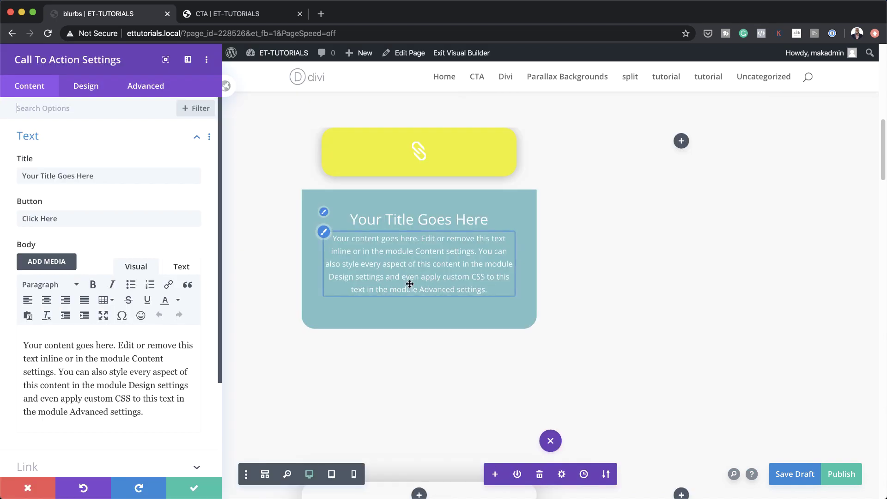
scroll(119, 374, "down", 3)
left_click(57, 345)
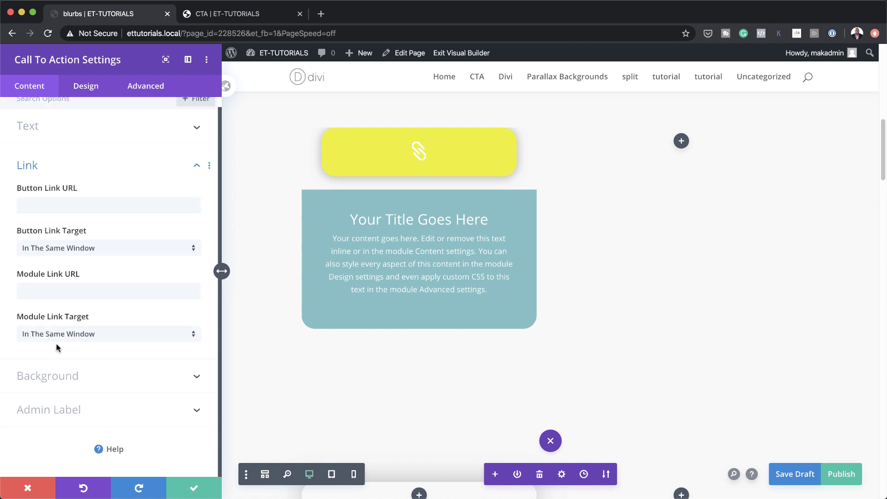
type("#")
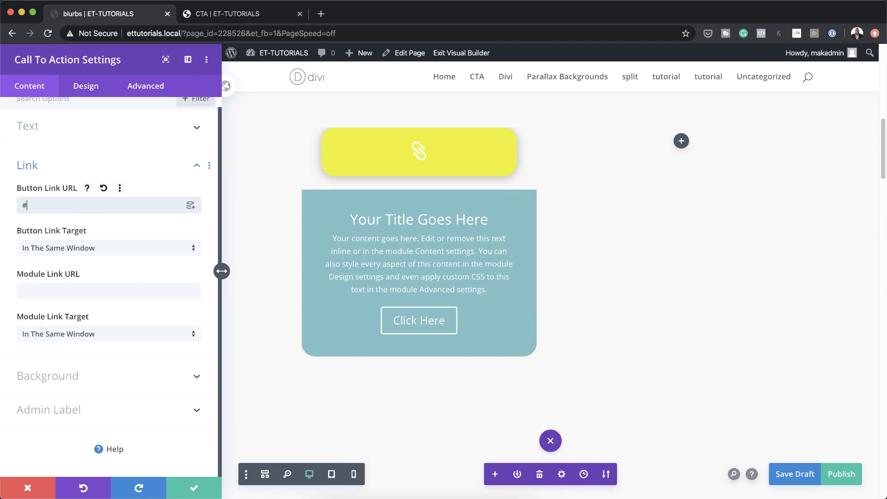
Clear the Call To Action's background color and delete its title text
left_click(135, 380)
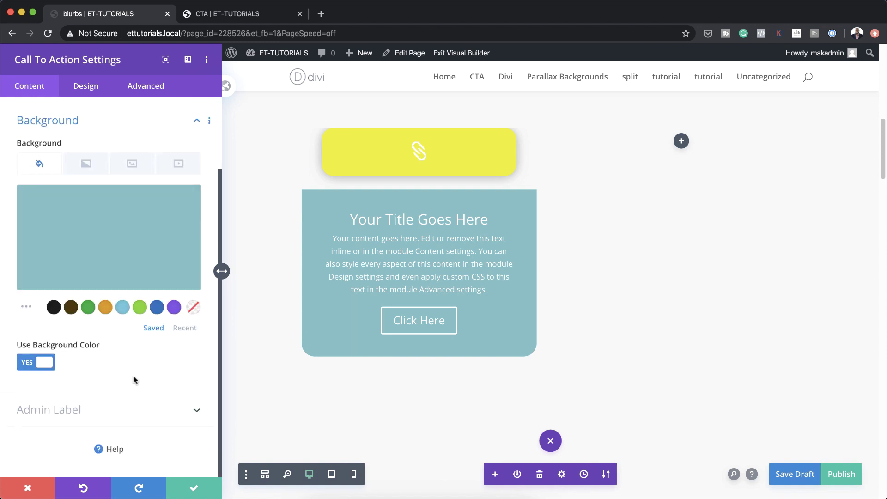
left_click(192, 308)
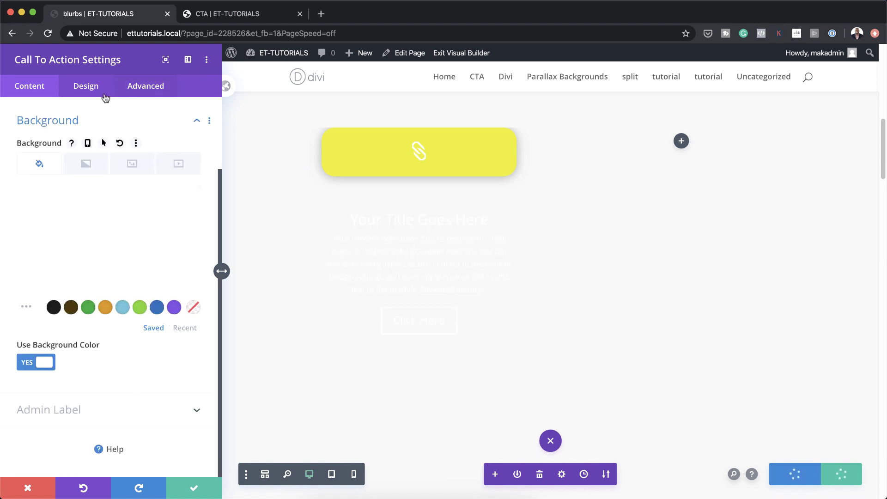
scroll(61, 152, "up", 3)
left_click(40, 133)
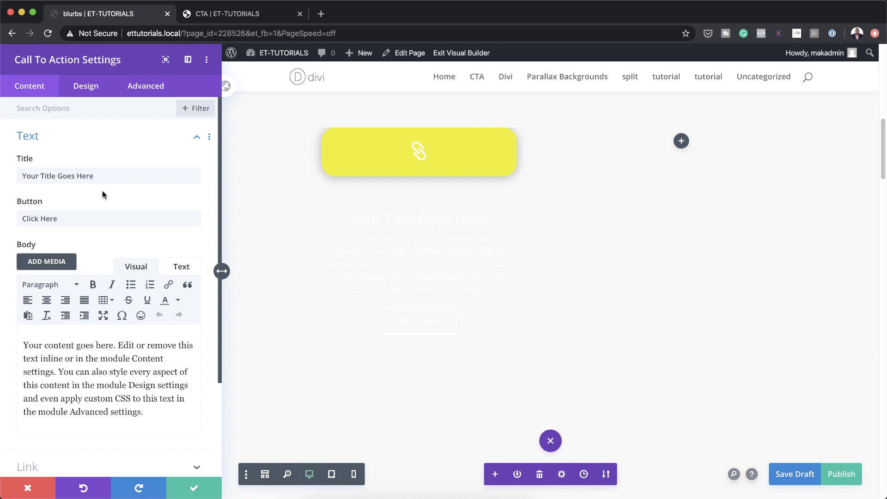
left_click(110, 175)
triple_click(110, 174)
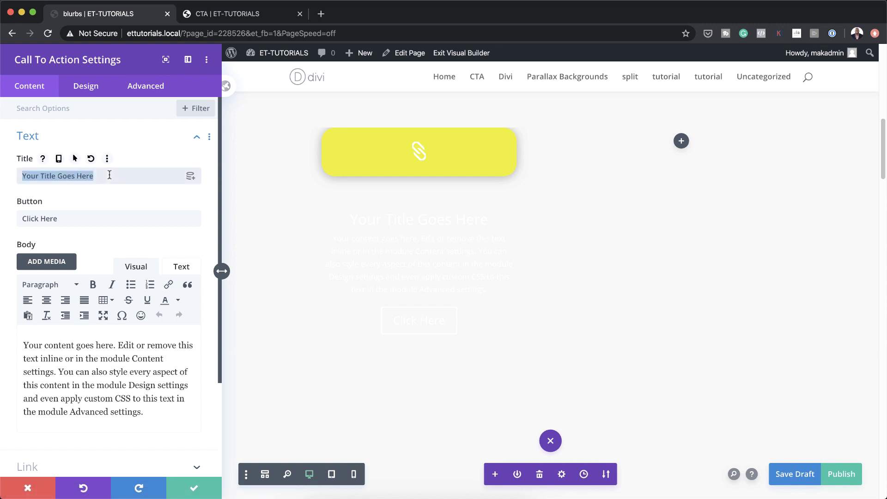
key("BackSpace")
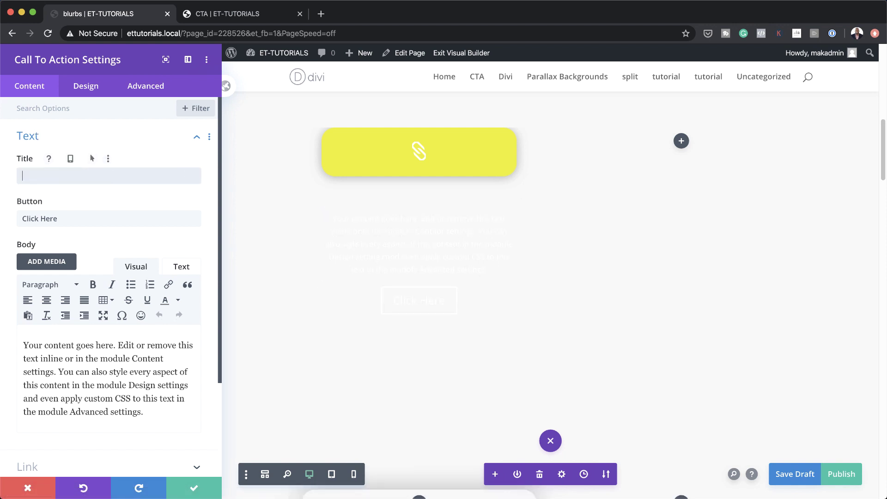
Set the Call To Action's text color to Dark and return to its content settings
left_click(87, 88)
left_click(66, 141)
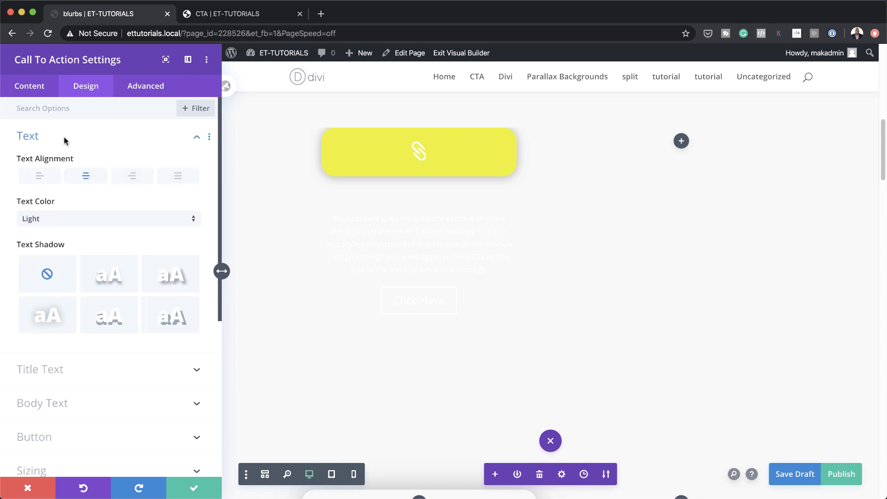
scroll(109, 377, "down", 2)
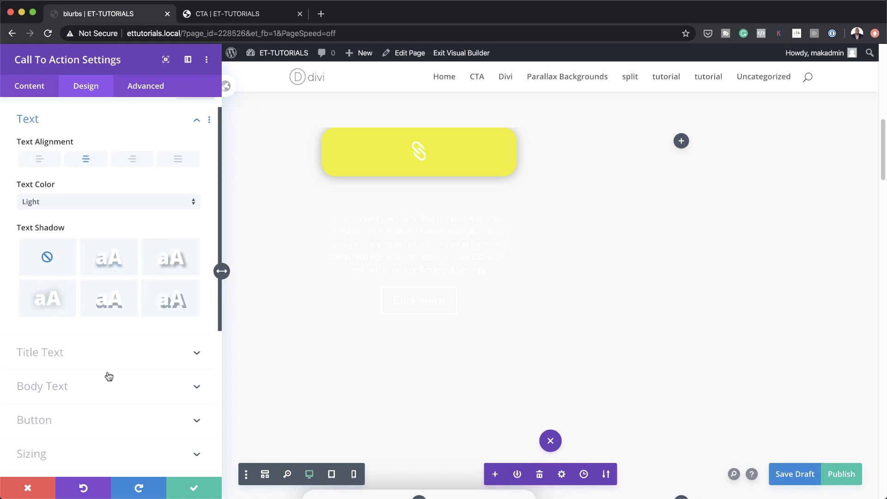
scroll(99, 187, "up", 1)
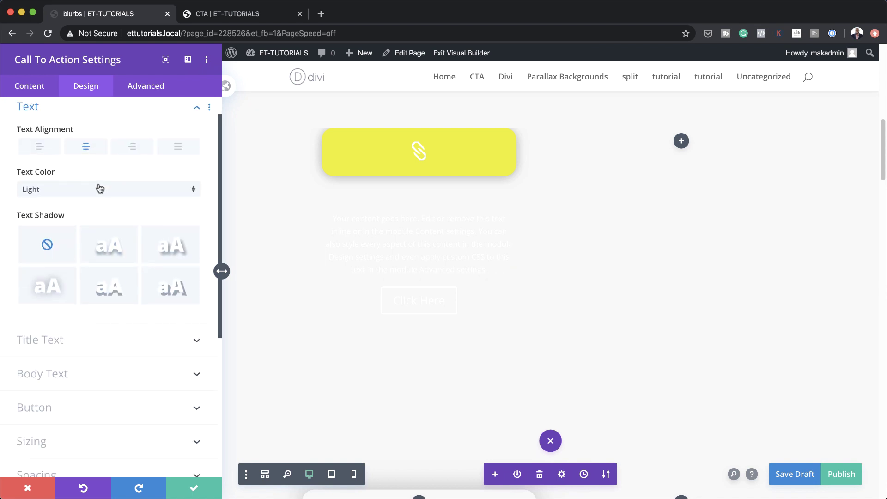
left_click(99, 188)
left_click(93, 217)
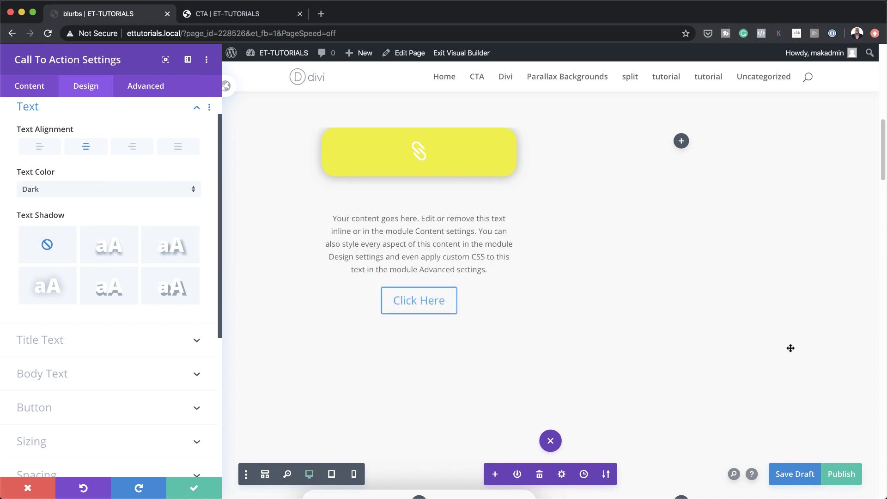
left_click(29, 87)
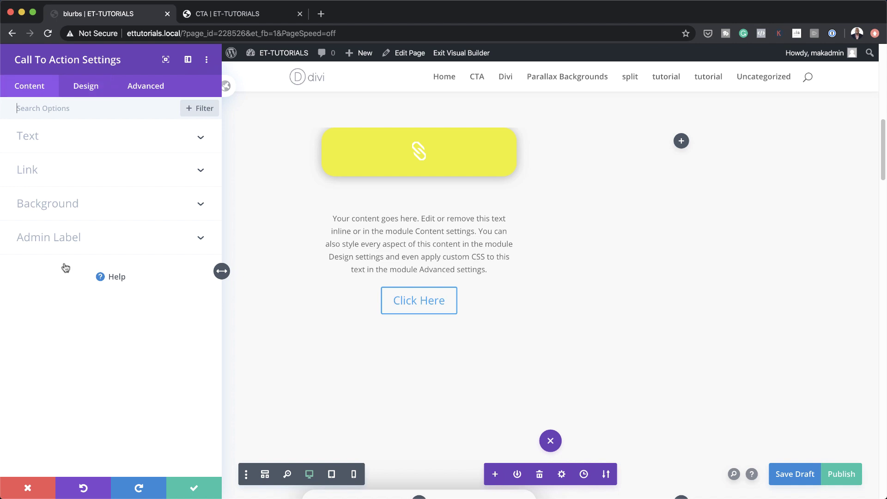
Give the Call To Action a white background and set its title to "Your title goes here"
left_click(60, 204)
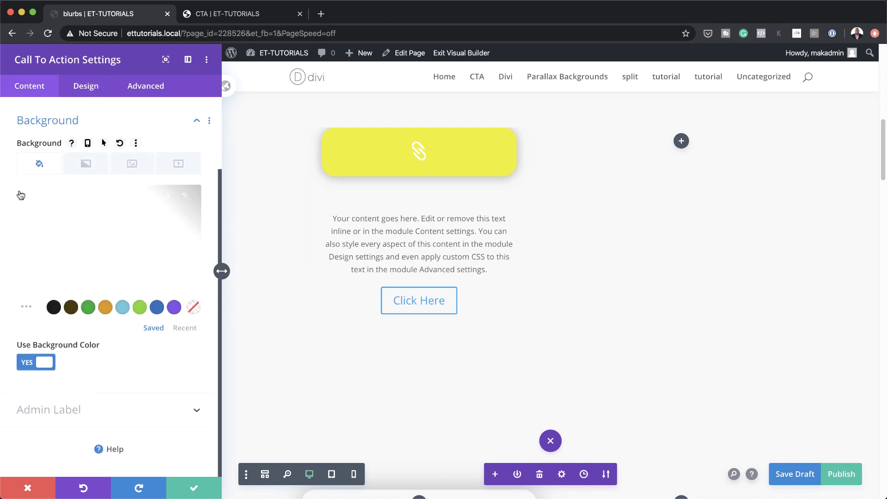
scroll(128, 146, "up", 2)
left_click(128, 147)
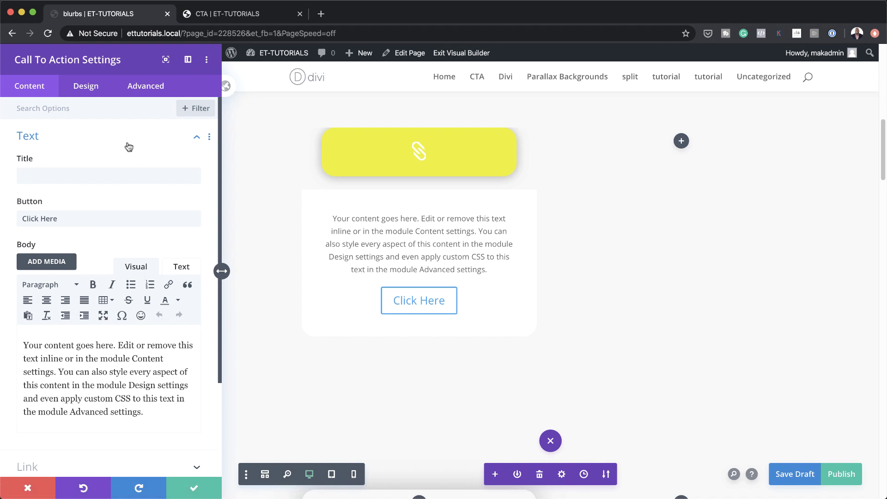
left_click(94, 175)
left_click_drag(113, 344, 23, 344)
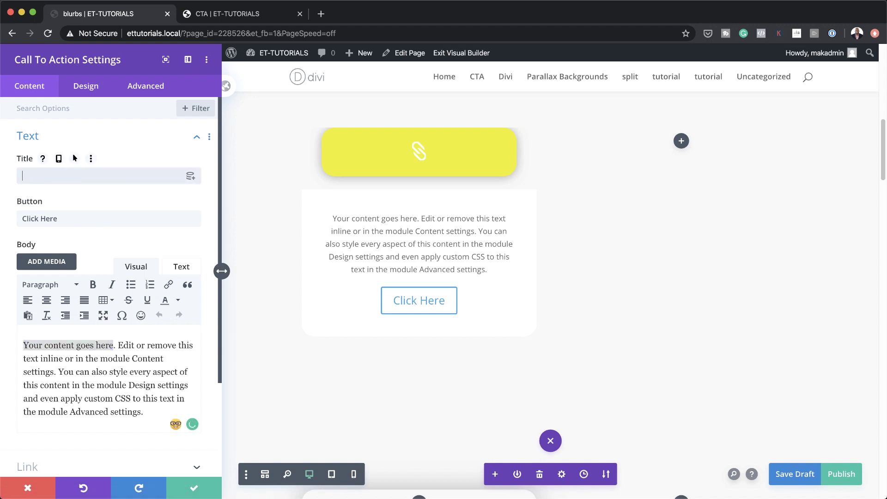
type("Your title")
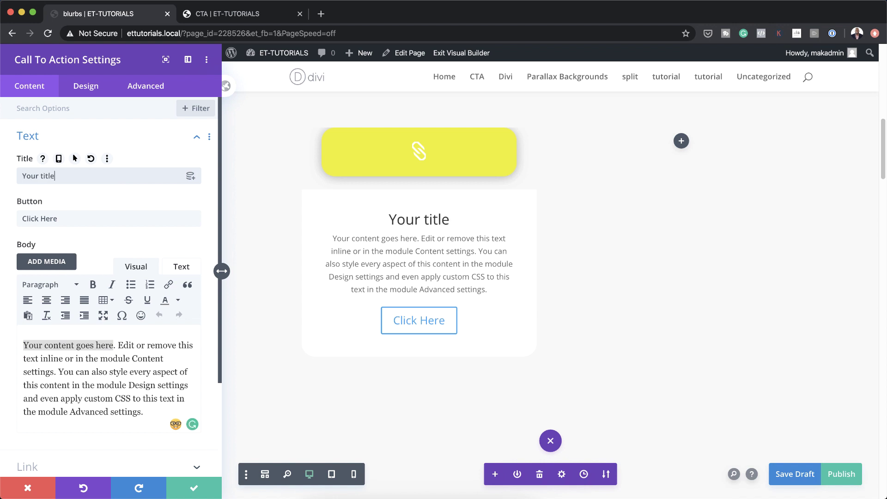
type(" goes")
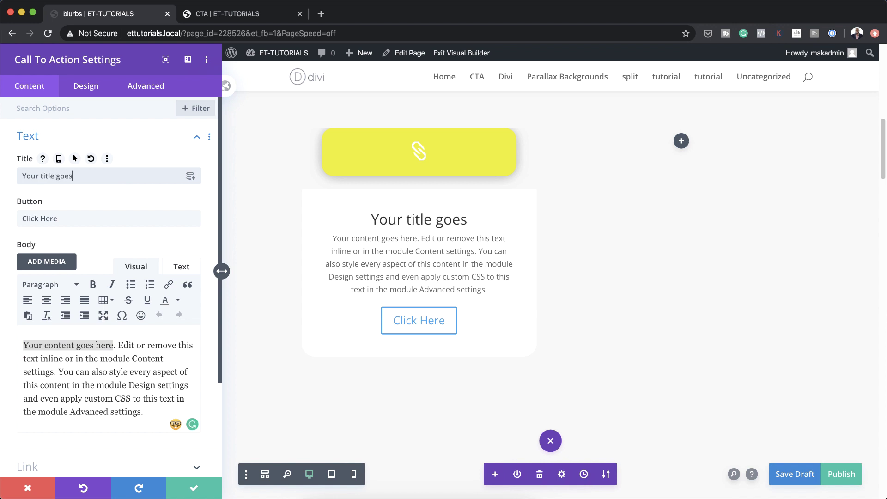
type(" here")
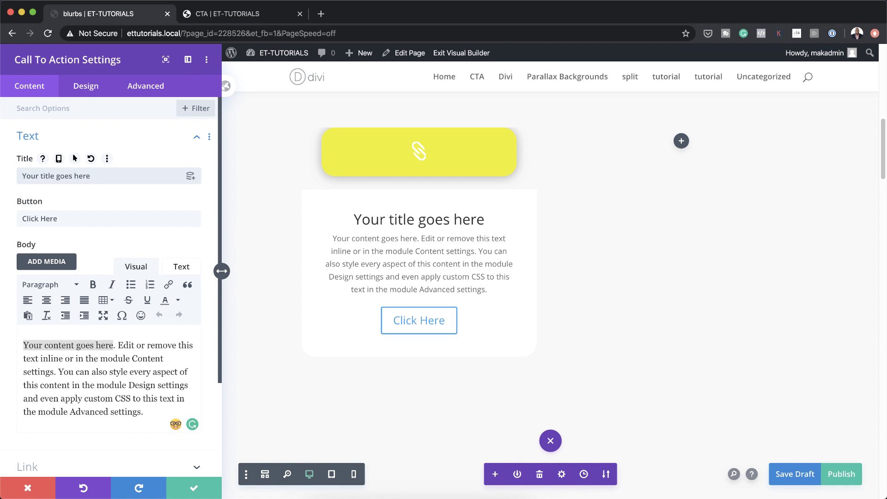
Set the Call To Action's title font to Josefin Sans
left_click(85, 86)
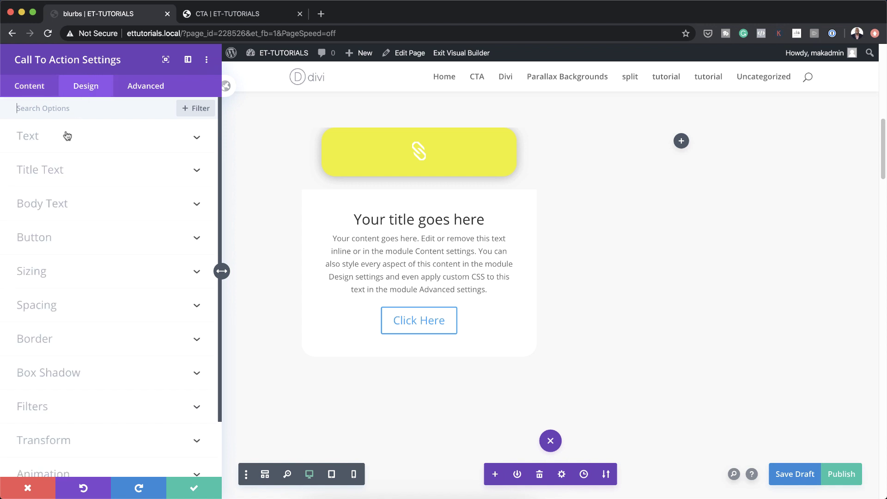
left_click(67, 171)
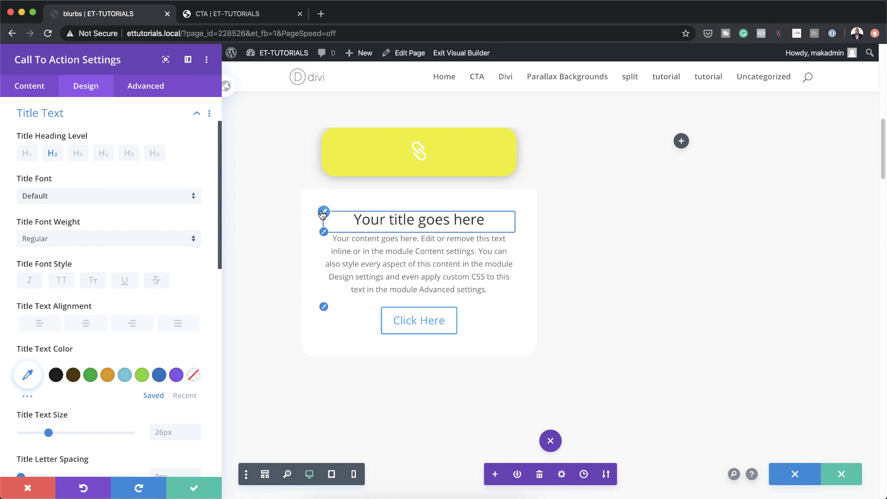
left_click(144, 196)
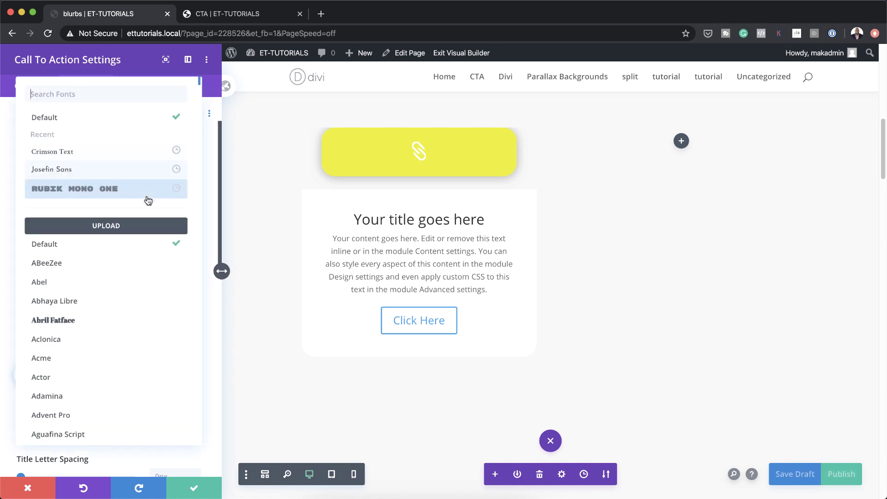
left_click(145, 194)
Set the Call To Action's body font to Crimson Text and the body text size to 1.1vw
left_click(323, 232)
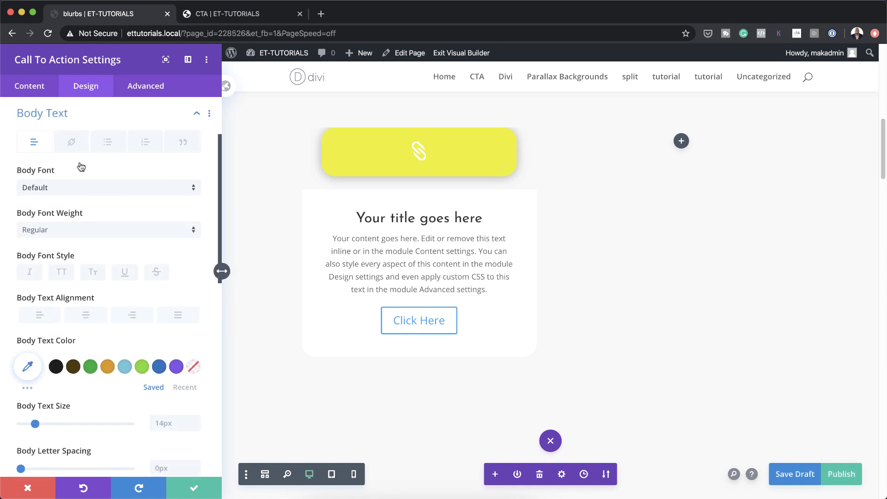
left_click(82, 187)
left_click(86, 155)
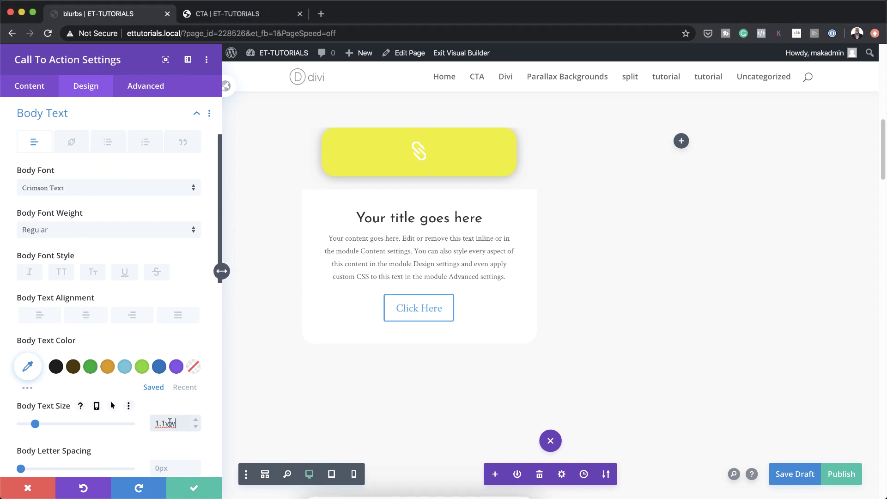
Align the Call To Action's text to the left
scroll(121, 245, "up", 5)
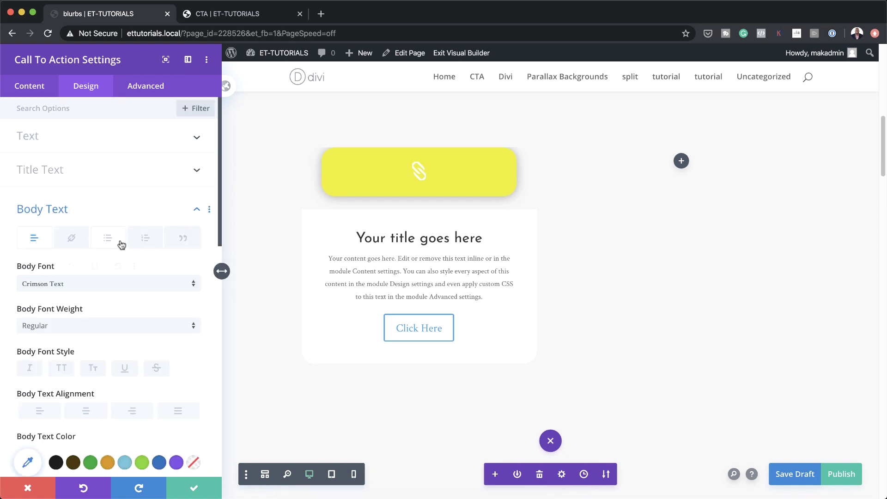
left_click(133, 144)
left_click(39, 180)
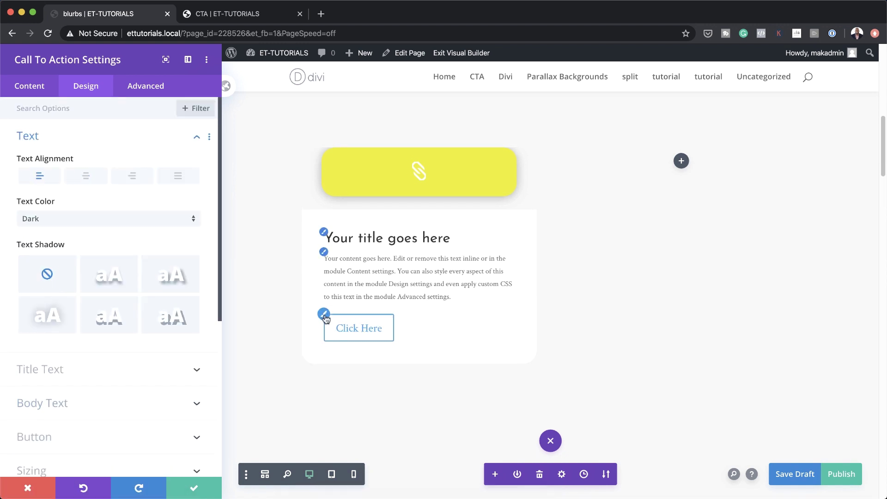
Enable custom styles for the Call To Action's button, with text color #1e1e1e and text size 1.1vw
left_click(324, 314)
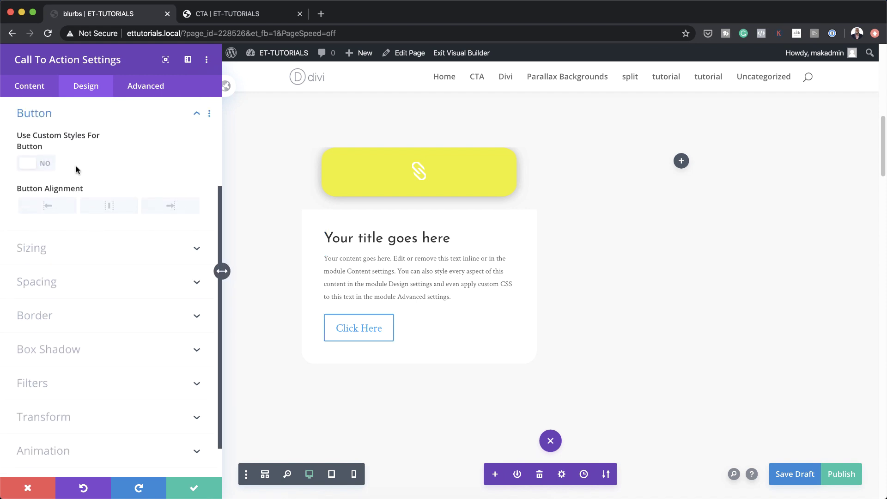
left_click(46, 163)
scroll(92, 286, "down", 1)
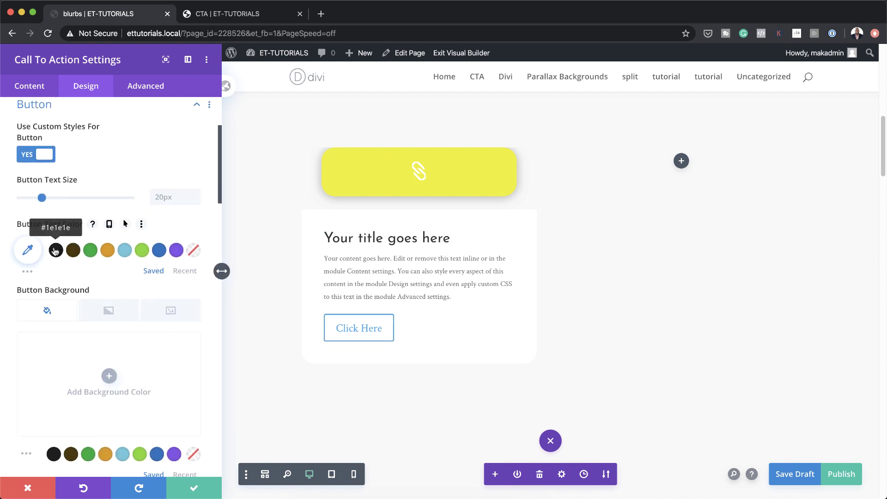
left_click(55, 251)
scroll(168, 362, "down", 3)
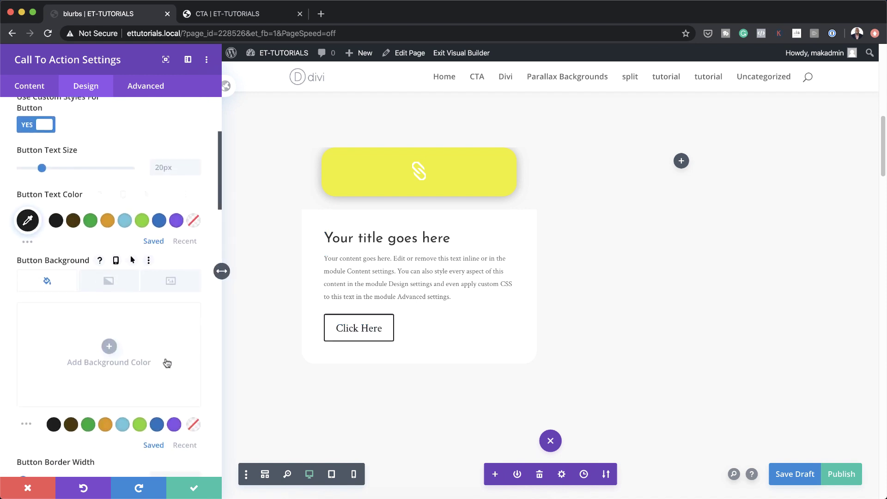
left_click(166, 137)
type("1.1vw")
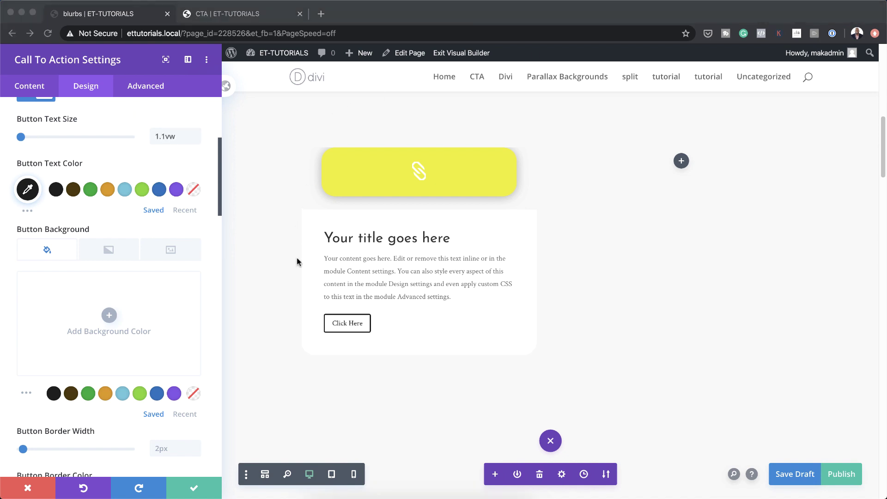
Set the Call To Action's top margin to -3vw so it overlaps the yellow Blurb
scroll(153, 366, "down", 15)
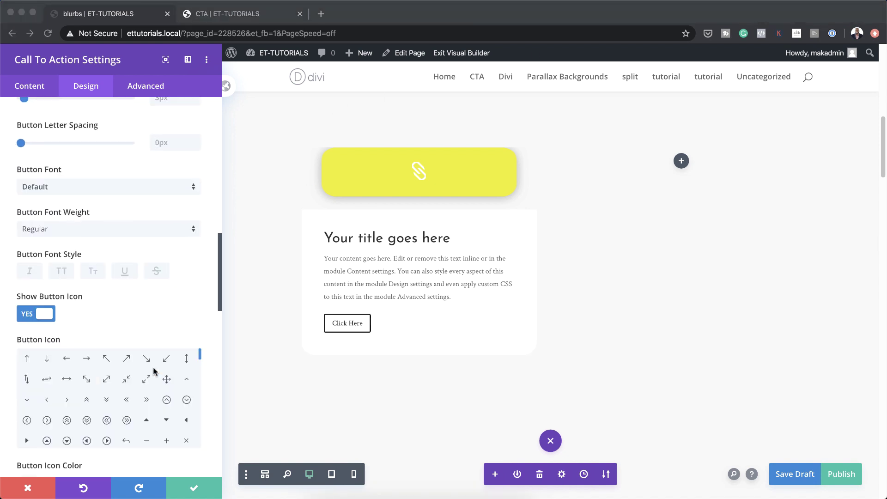
scroll(153, 367, "down", 10)
left_click(46, 255)
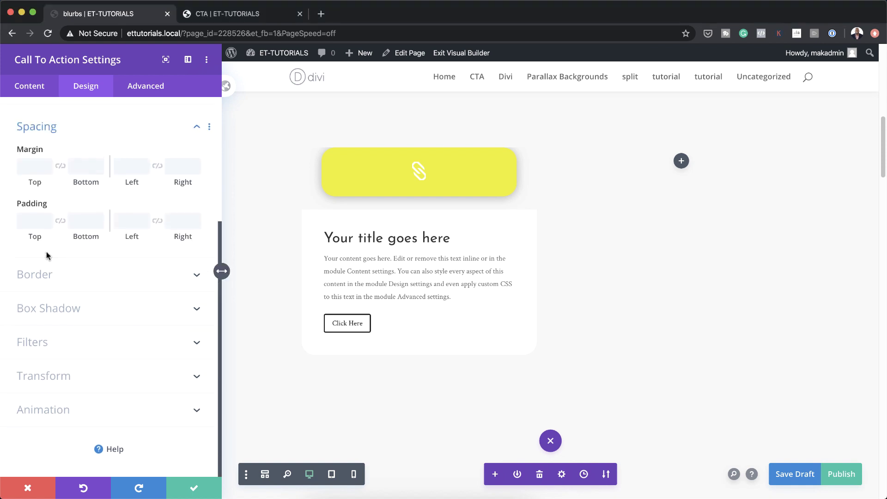
left_click(31, 164)
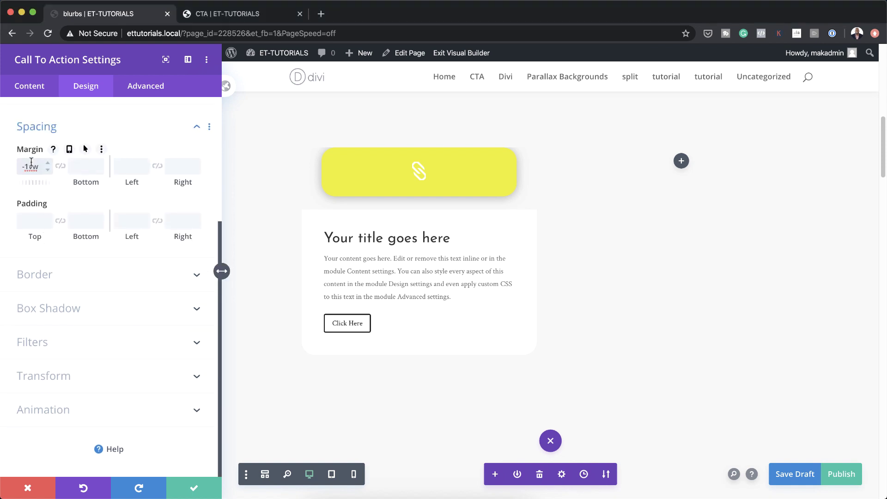
left_click(48, 163)
double_click(48, 164)
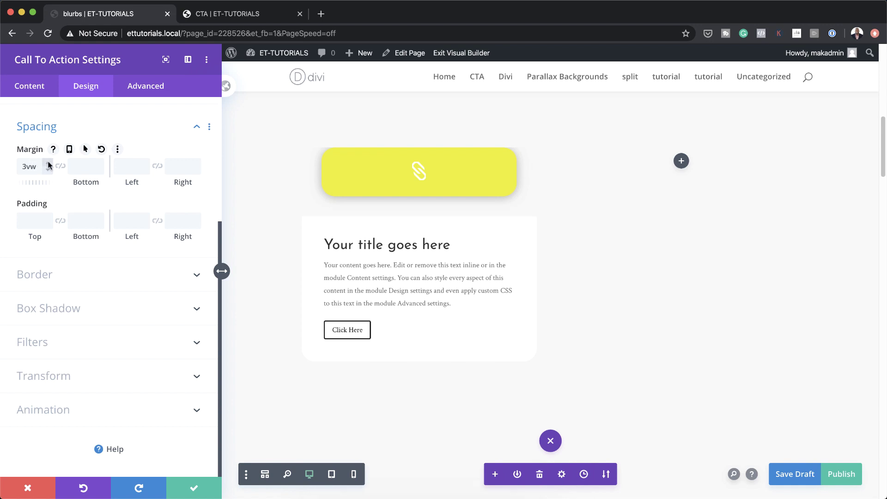
left_click(18, 167)
type("-")
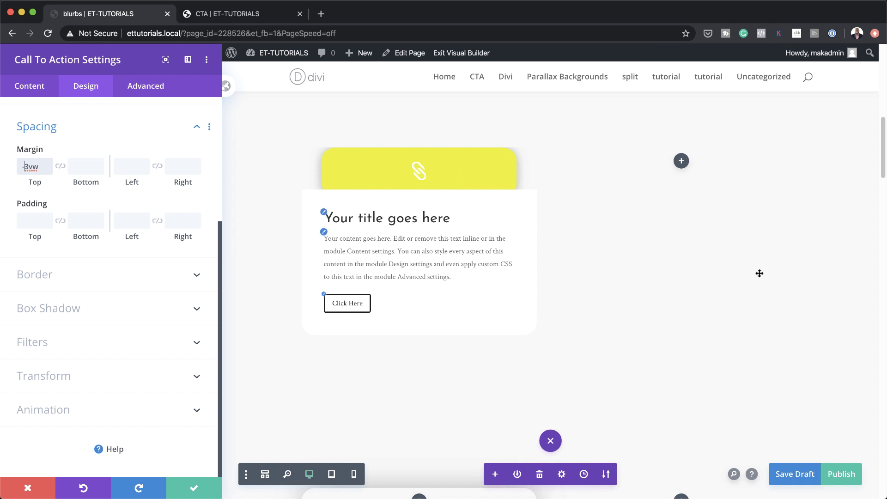
left_click(47, 171)
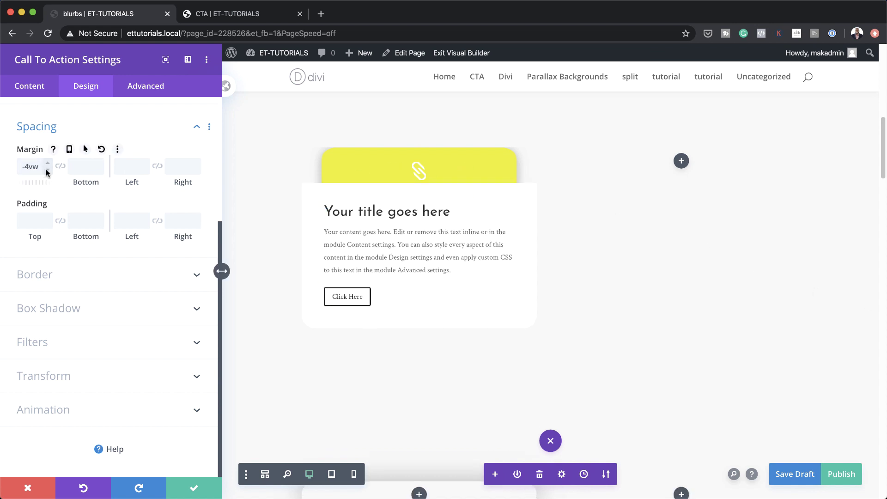
left_click(46, 164)
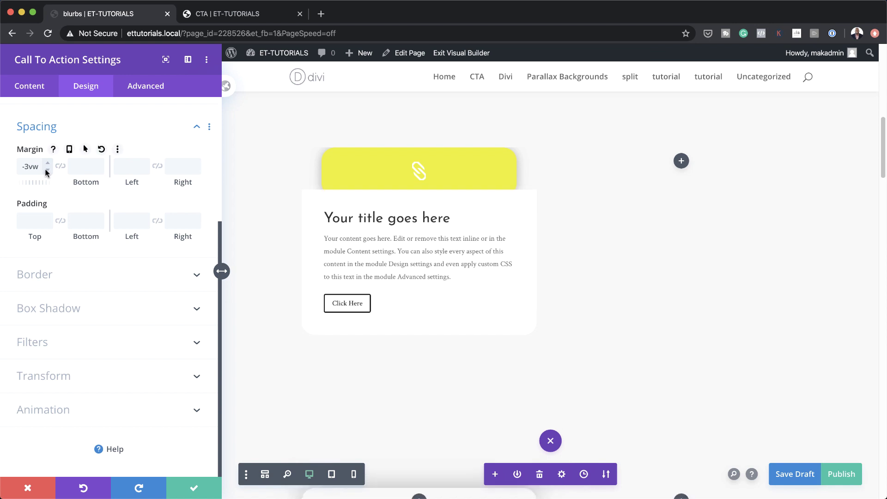
Round all four corners of the Call To Action to 2vw and add an outer box shadow with 50px blur strength
left_click(65, 274)
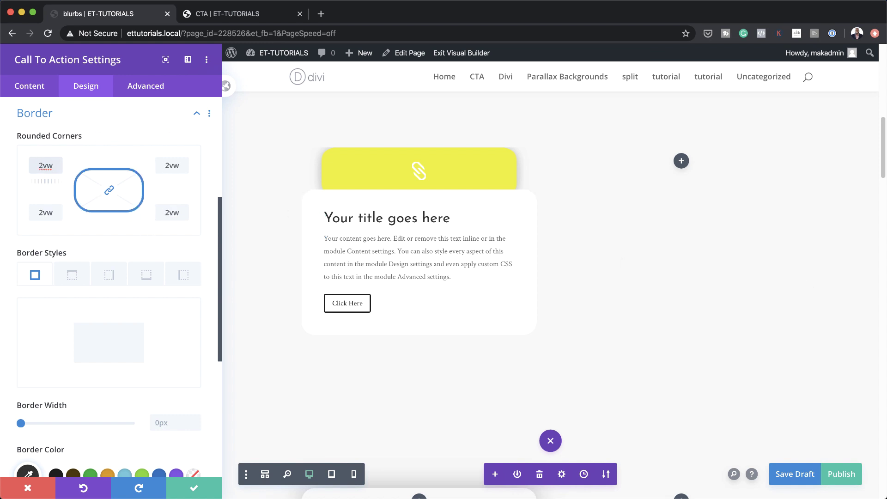
scroll(132, 346, "down", 5)
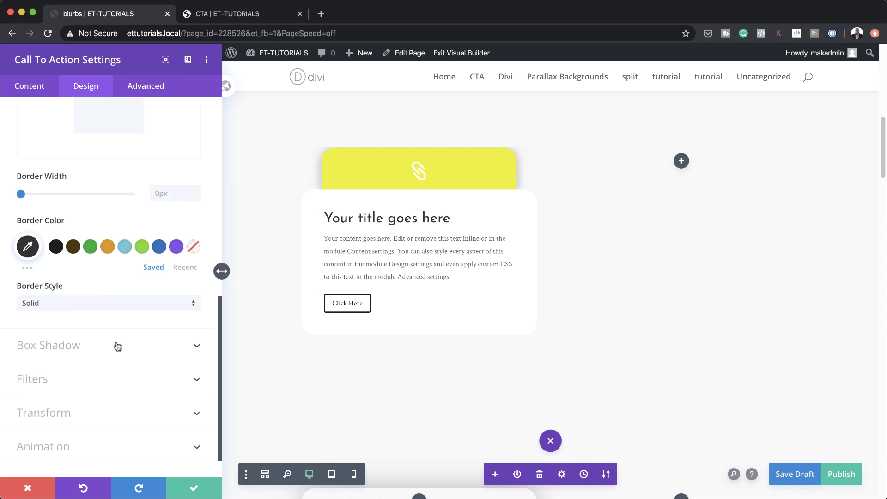
left_click(116, 346)
left_click(90, 258)
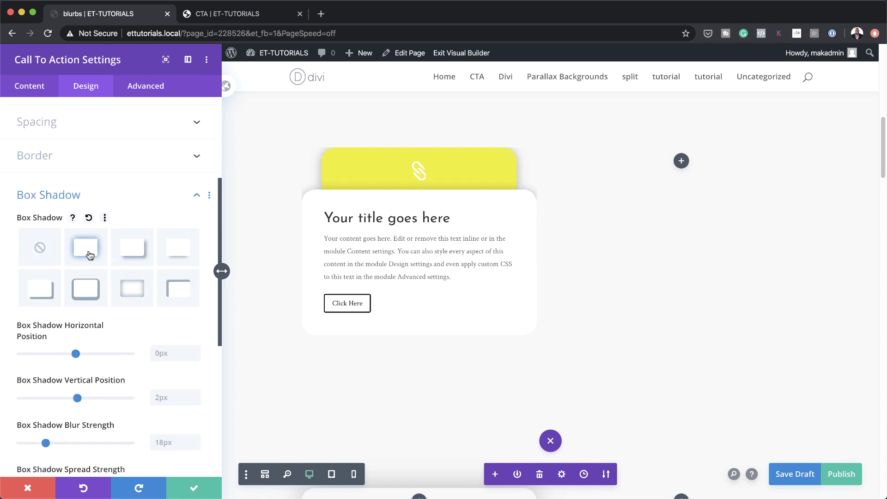
scroll(89, 255, "down", 4)
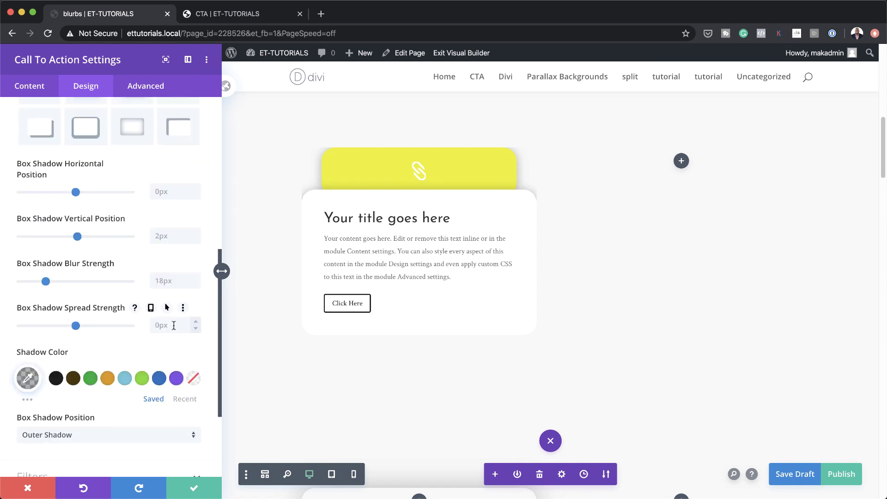
left_click(166, 280)
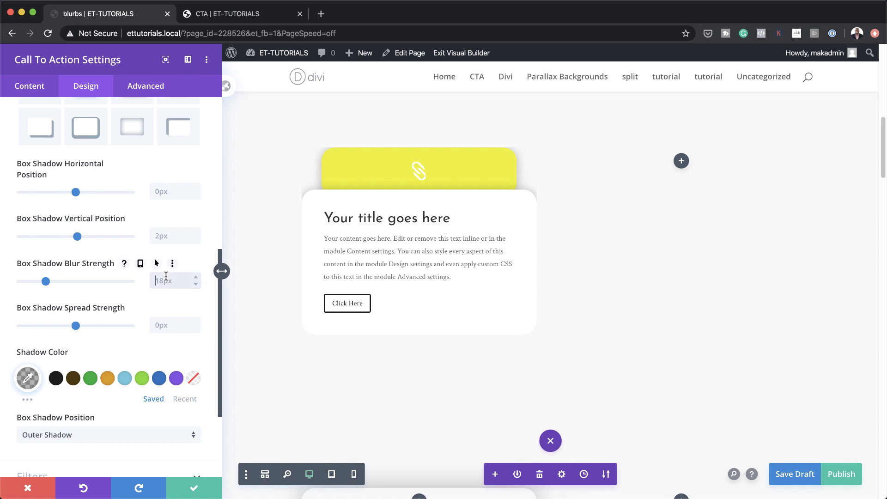
type("50px")
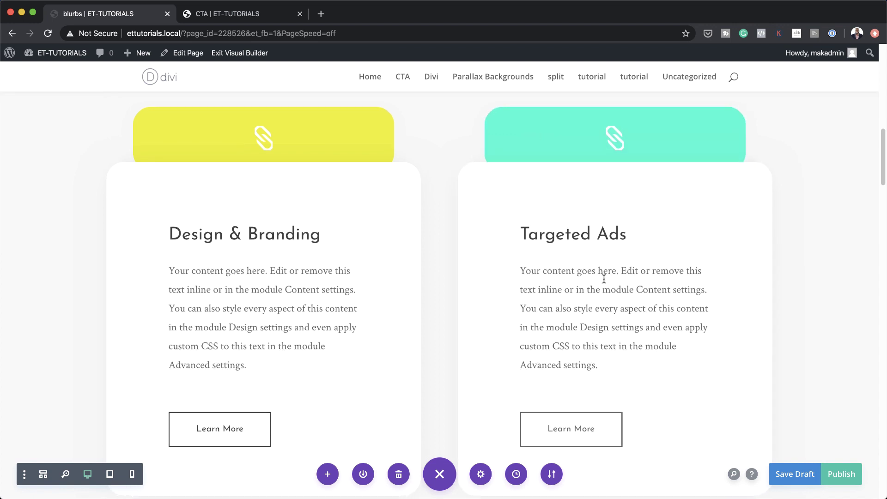
scroll(603, 241, "down", 1)
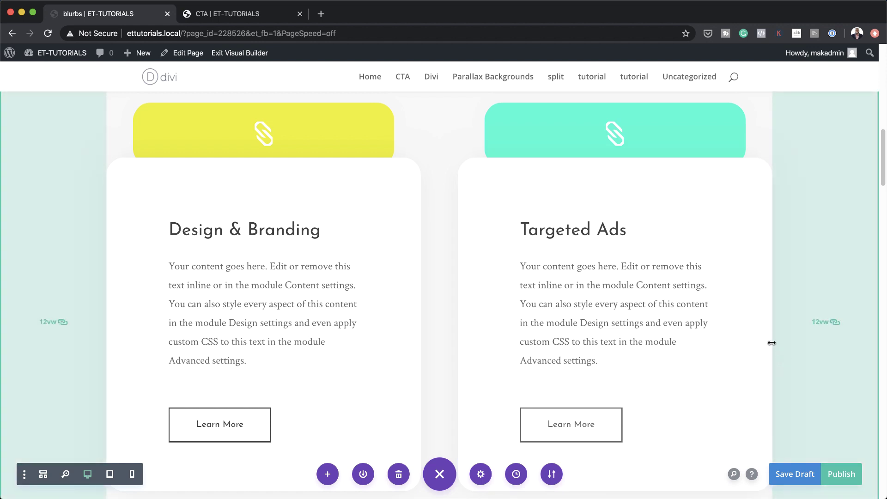
scroll(748, 332, "up", 1)
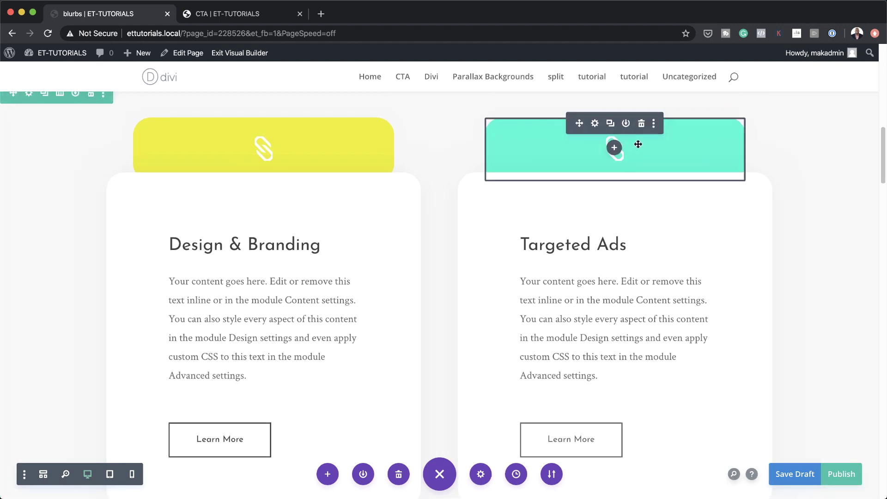